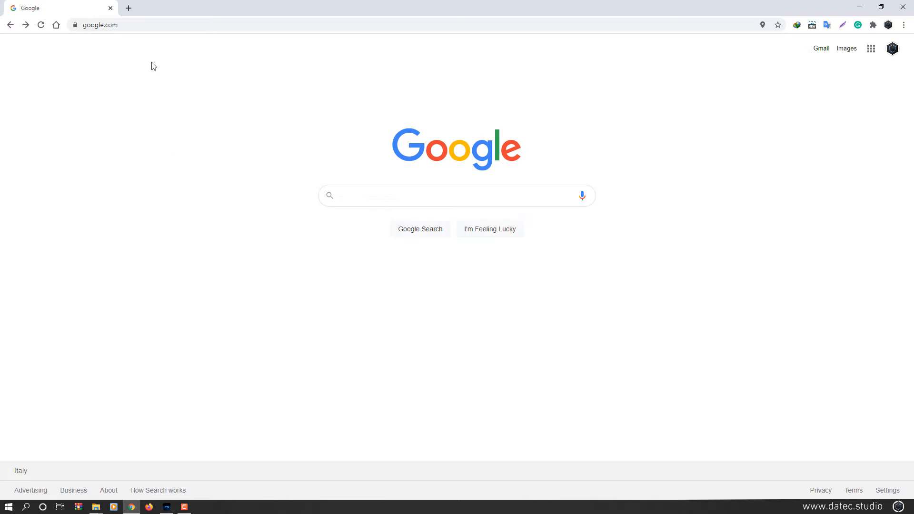
# Search Google for "business card" and show the image results
pyautogui.click(146, 20)
pyautogui.write('business card')
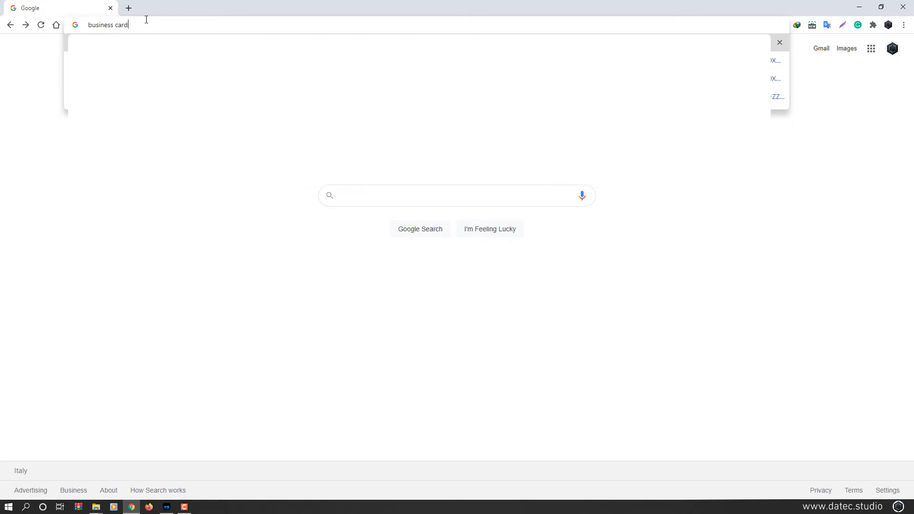
pyautogui.press('Return')
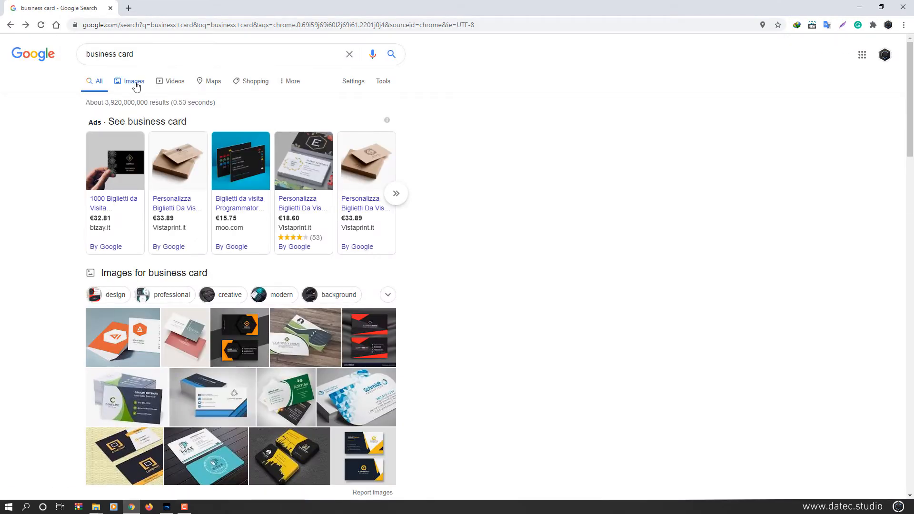
pyautogui.click(134, 84)
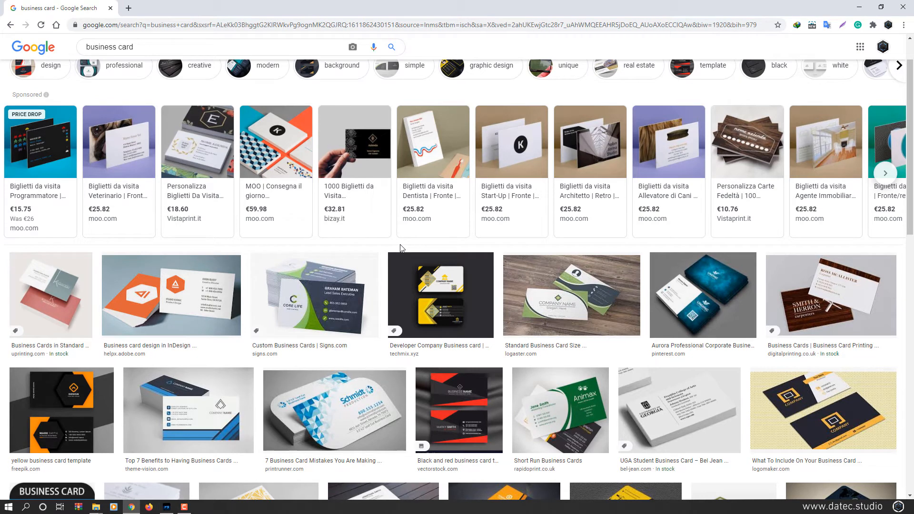
# Open the green and black "Electronics" business card picture from printprowinnipeg.com and copy the image
pyautogui.scroll(-4, 400, 248)
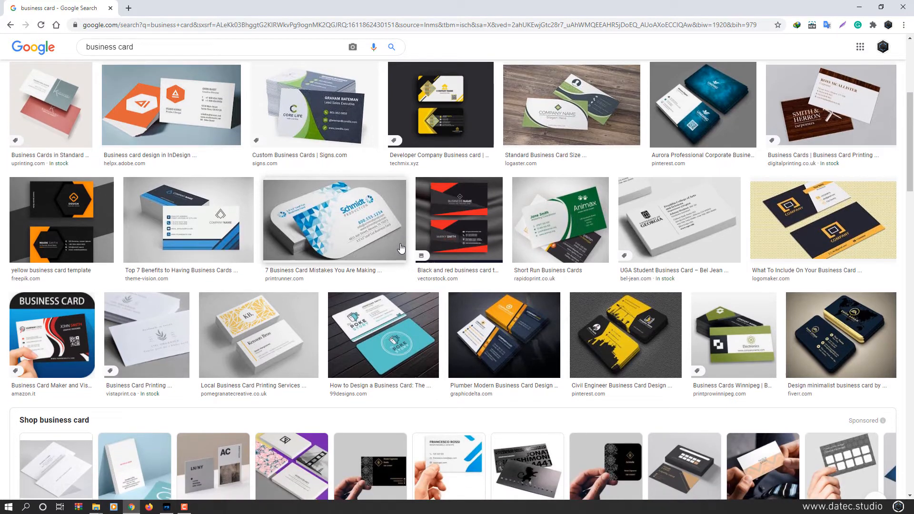
pyautogui.click(712, 339)
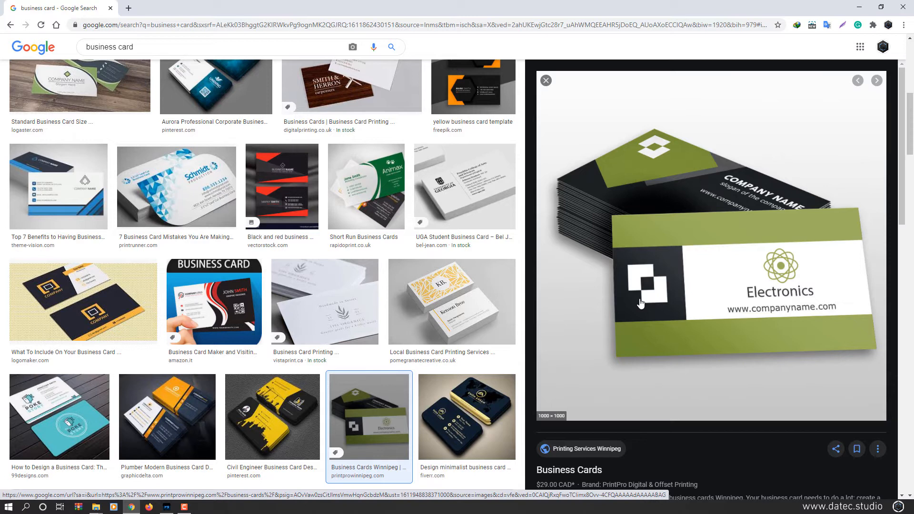
pyautogui.rightClick(637, 248)
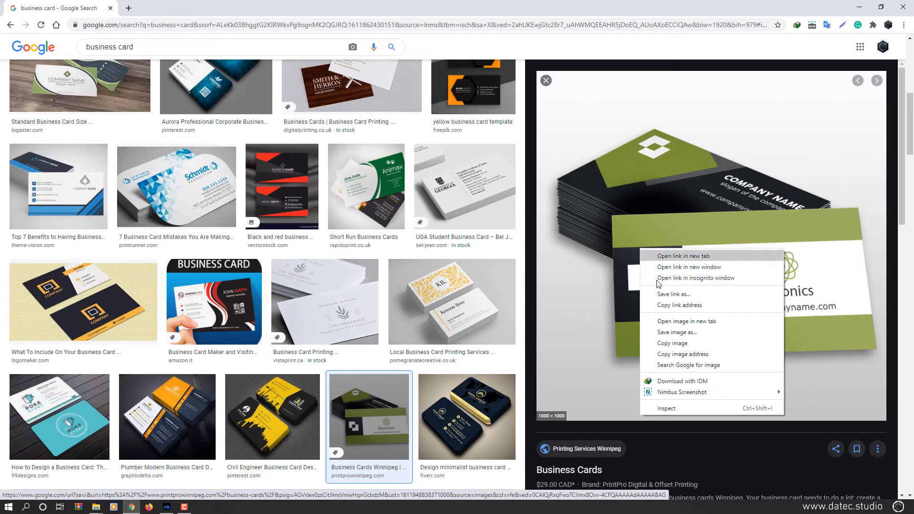
pyautogui.click(672, 344)
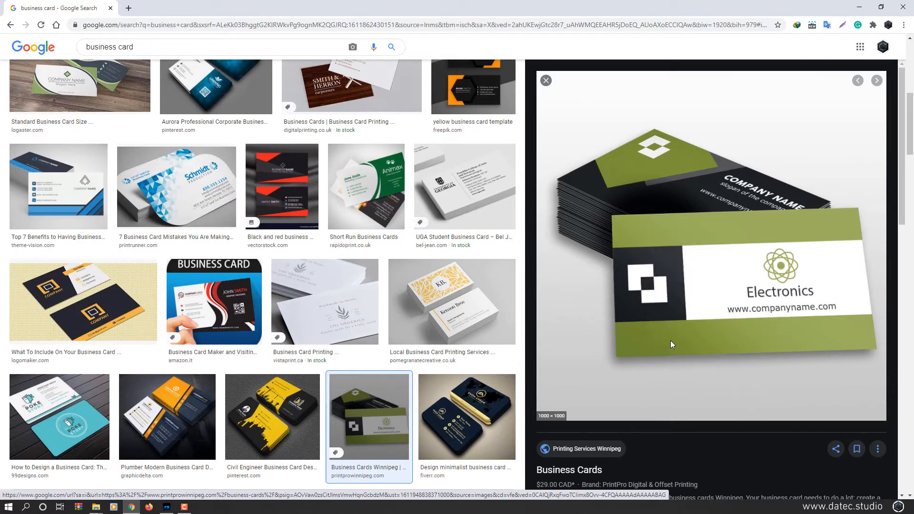
# Switch to Photoshop and start creating a new document
pyautogui.click(167, 507)
pyautogui.click(37, 110)
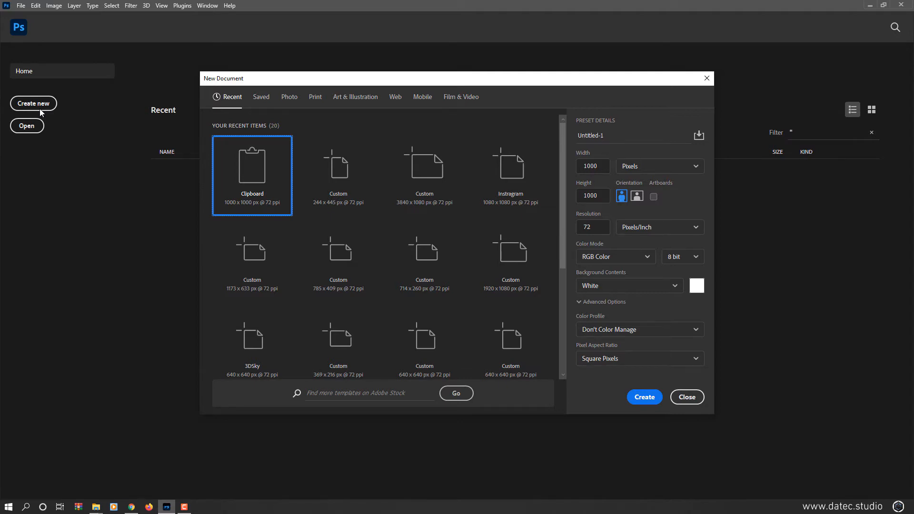
# Switch back to Chrome and search for "business cards dimensions" in a new tab
pyautogui.click(132, 507)
pyautogui.click(129, 8)
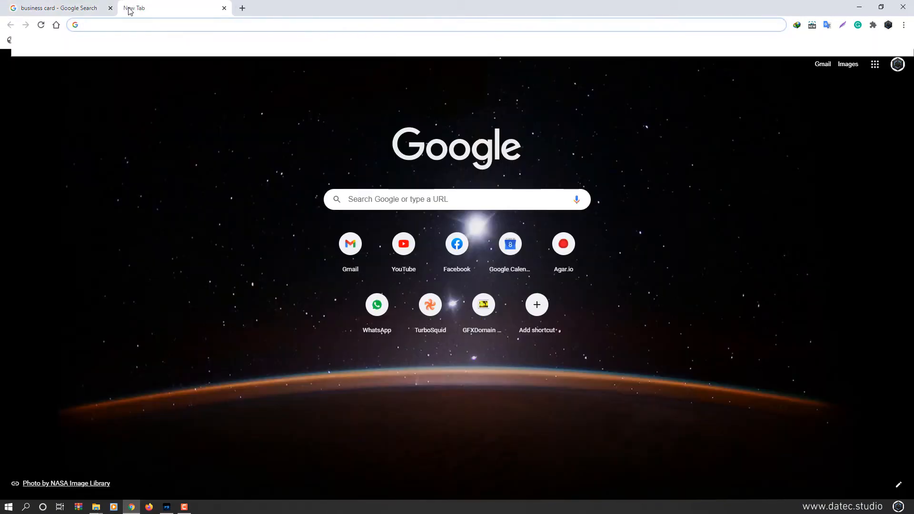
pyautogui.write('business cards ')
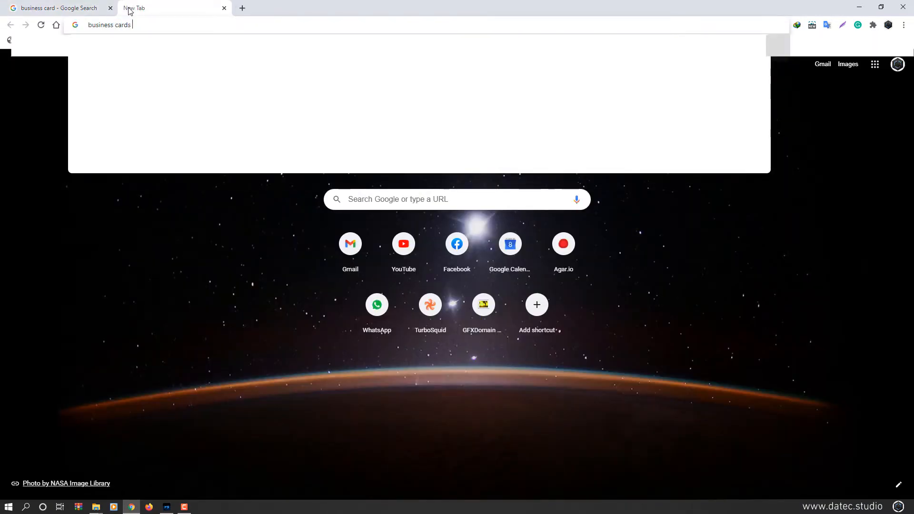
pyautogui.write('dimensions')
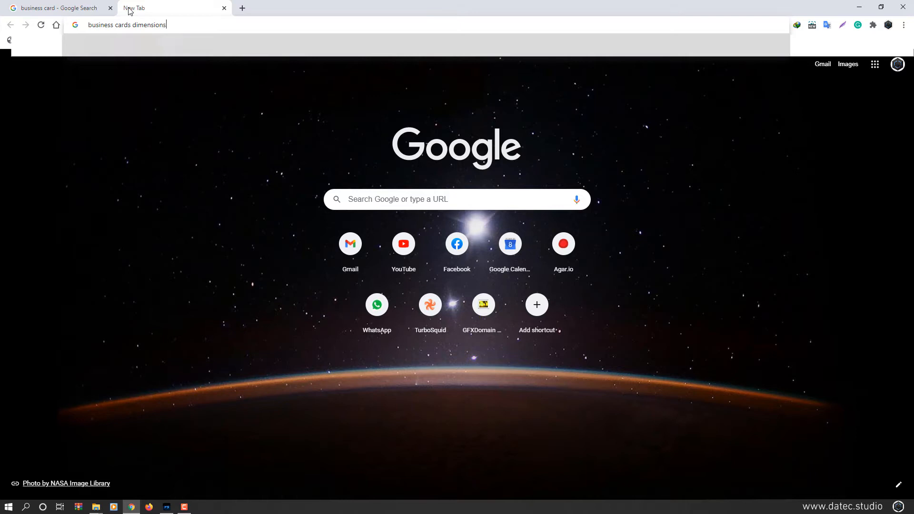
pyautogui.press('Return')
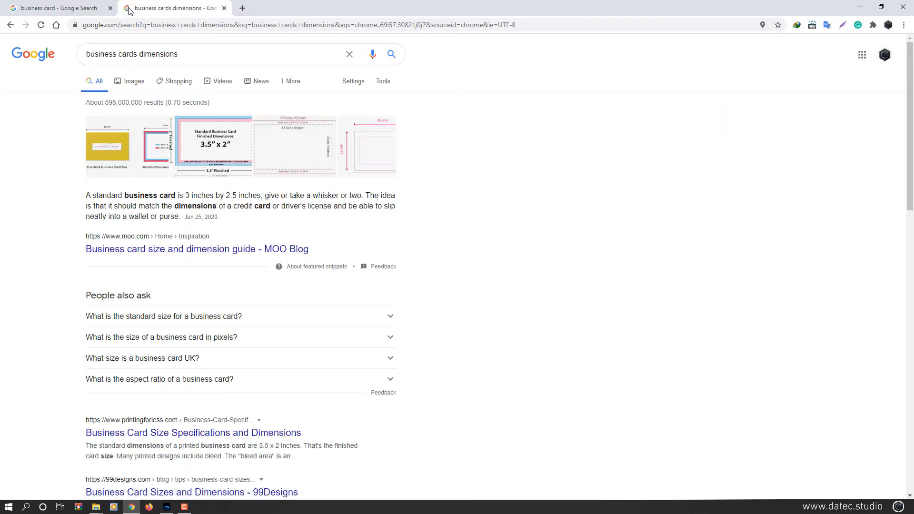
# Open the MOO Blog size and dimension guide, examine its listed business card sizes, and close the page
pyautogui.click(177, 256)
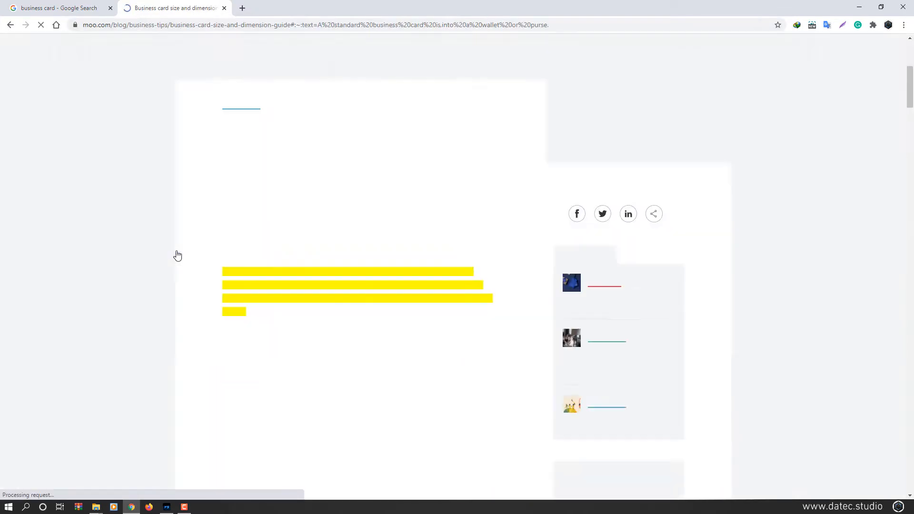
pyautogui.scroll(-15, 176, 258)
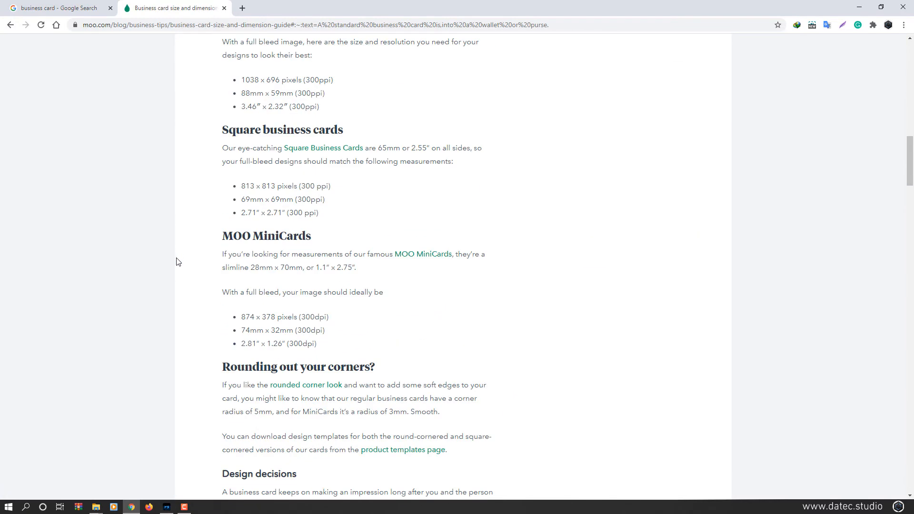
pyautogui.scroll(3, 180, 261)
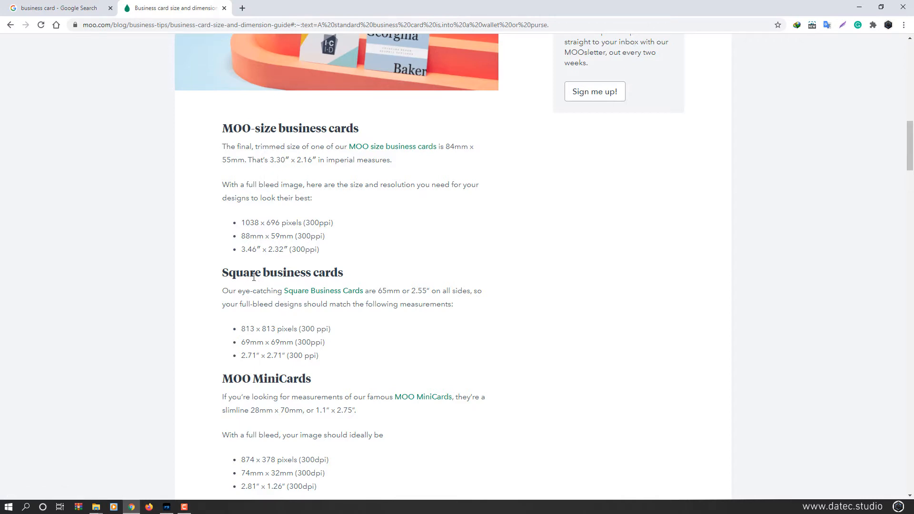
pyautogui.scroll(-4, 266, 251)
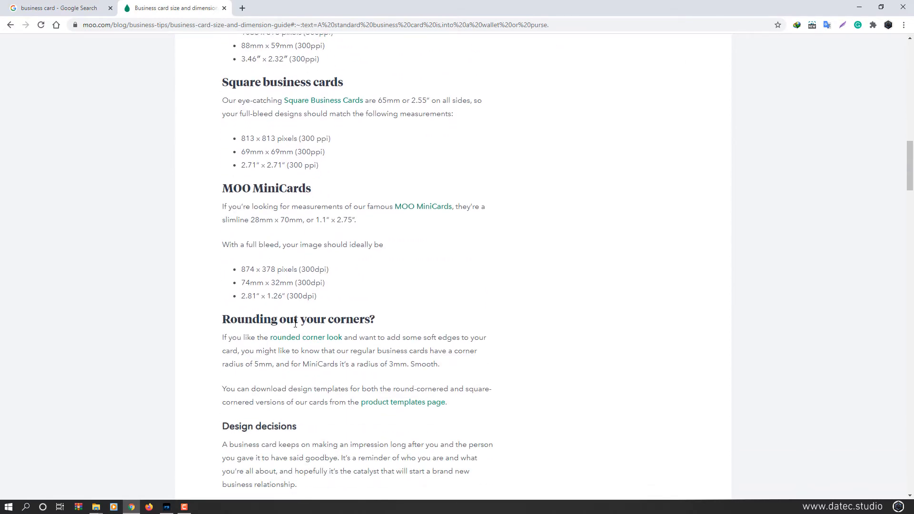
pyautogui.scroll(-2, 295, 324)
pyautogui.hotkey('ctrl', 'w')
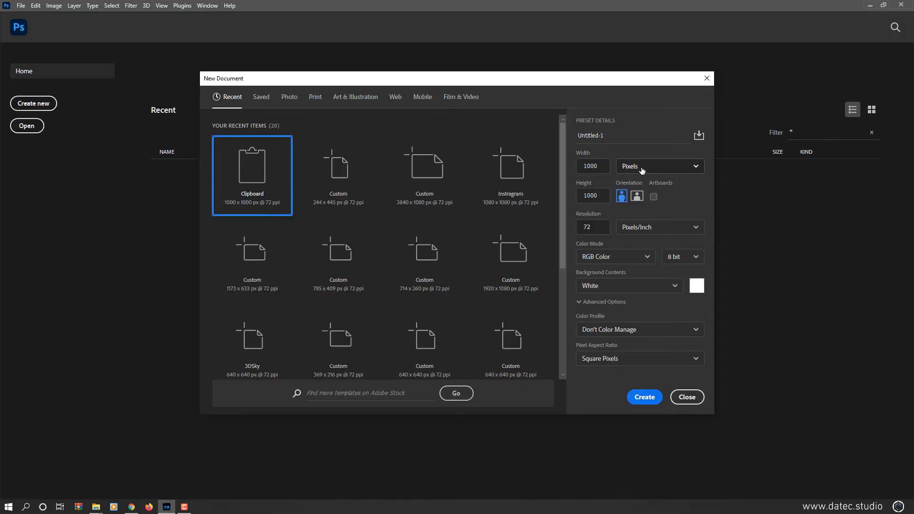
# Back in Photoshop, set the new document's units to centimeters, its width to 8.5 and its height to 5.5
pyautogui.click(650, 126)
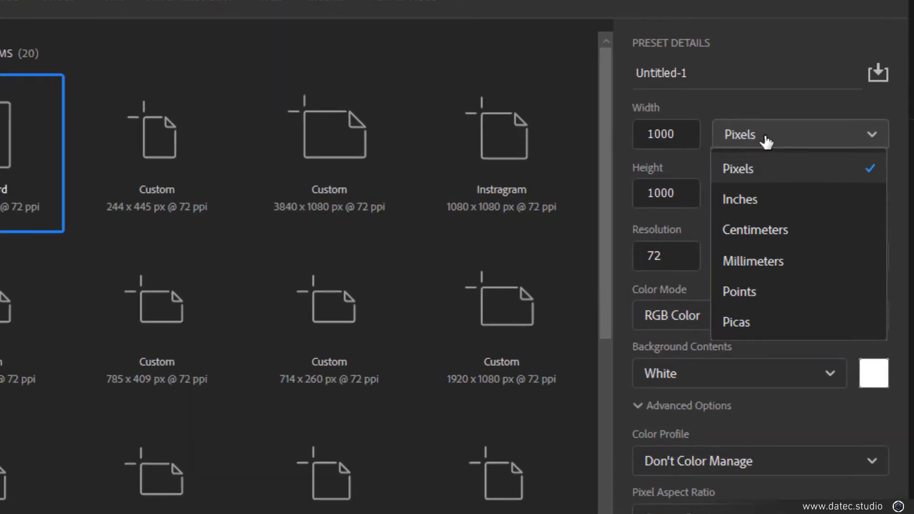
pyautogui.click(766, 229)
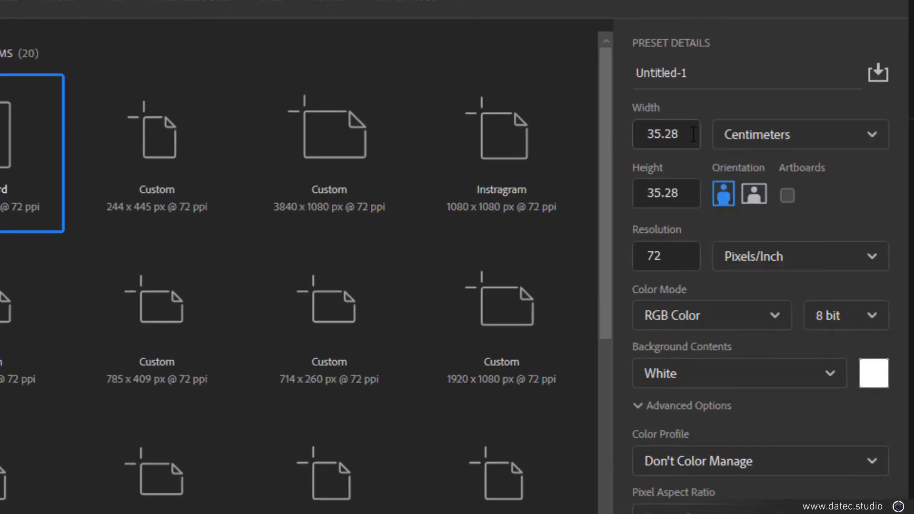
pyautogui.doubleClick(669, 135)
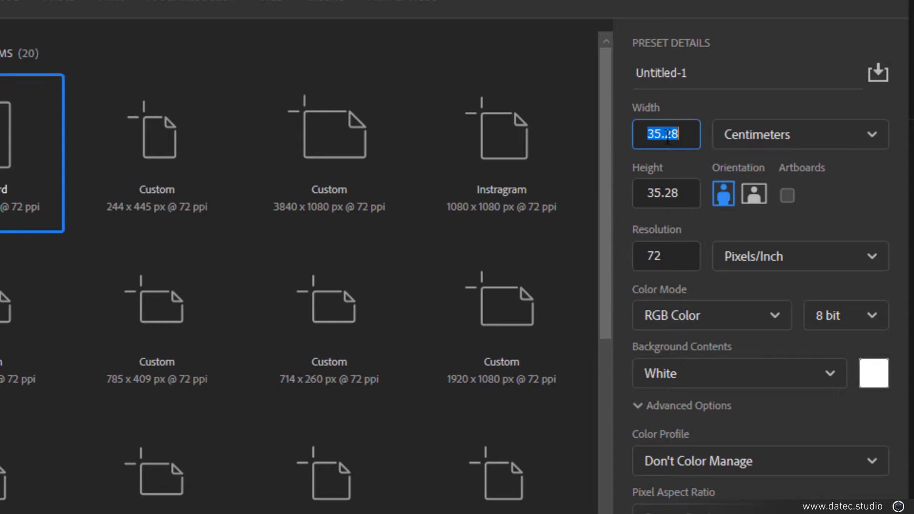
pyautogui.write('8.5')
pyautogui.press('Tab')
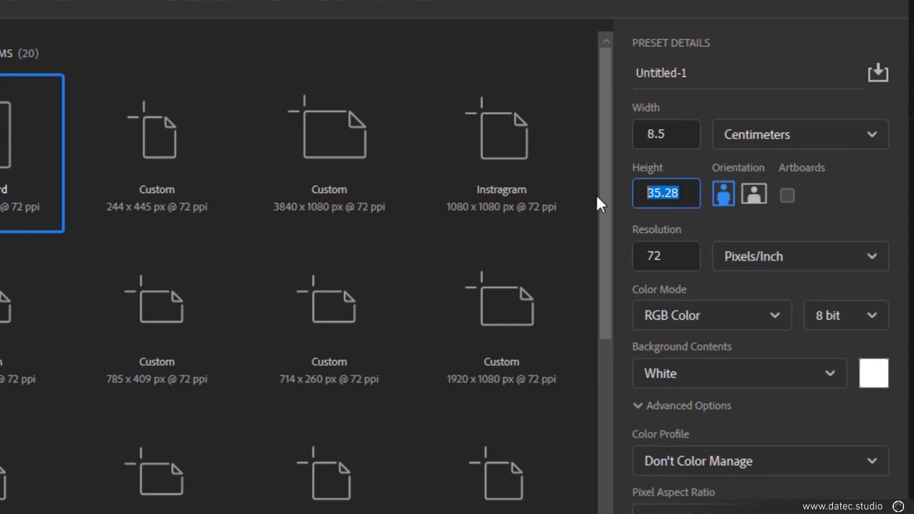
pyautogui.write('5.5')
pyautogui.press('Tab')
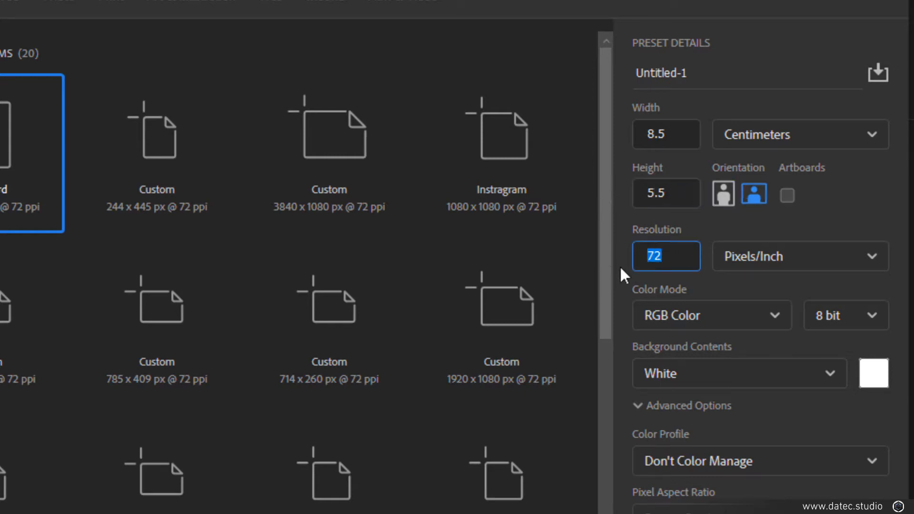
# Set the resolution to 300 pixels/inch, keep RGB Color as the color mode, and create the document
pyautogui.write('300')
pyautogui.click(758, 256)
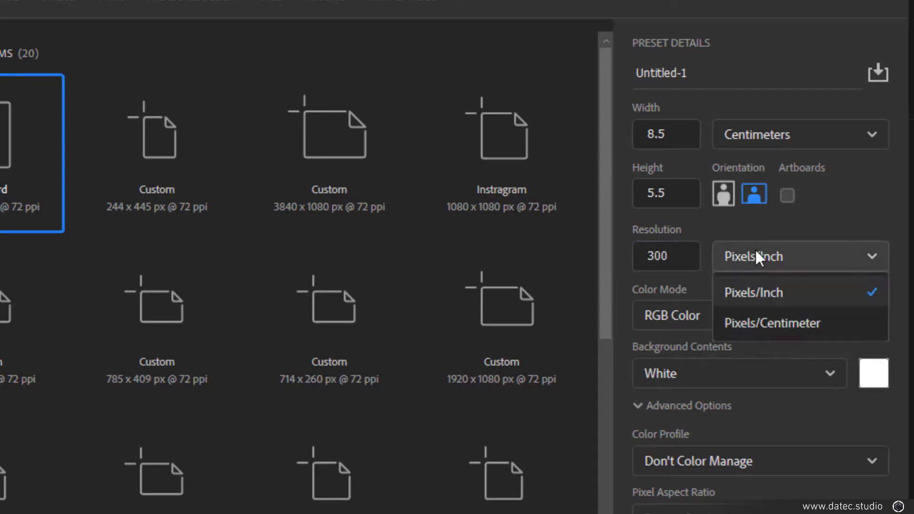
pyautogui.click(755, 300)
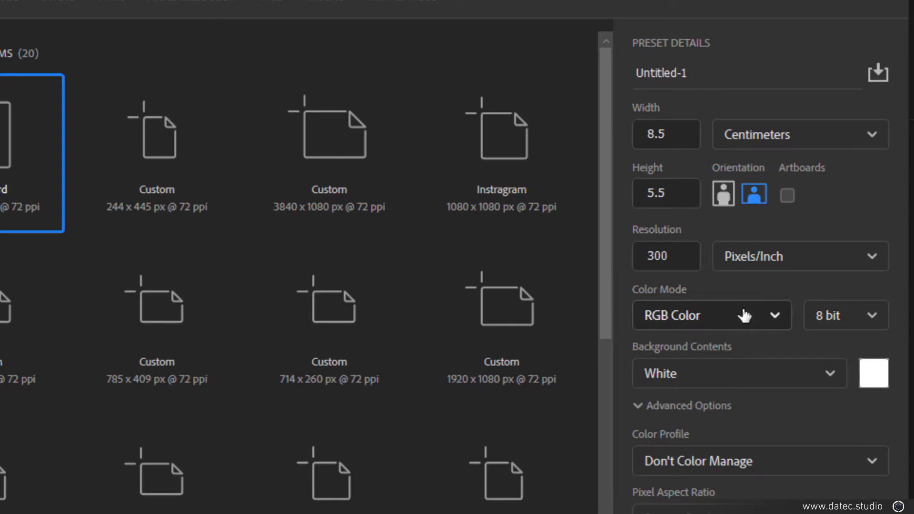
pyautogui.click(745, 316)
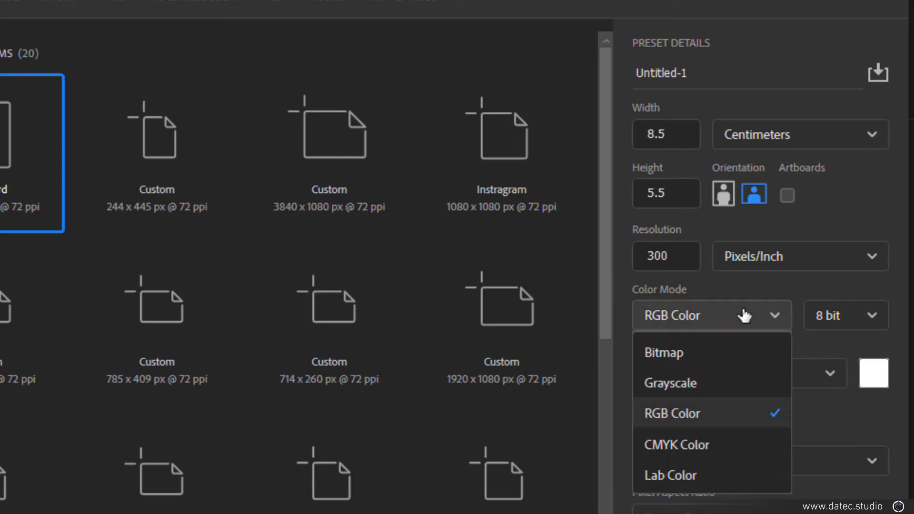
pyautogui.click(706, 426)
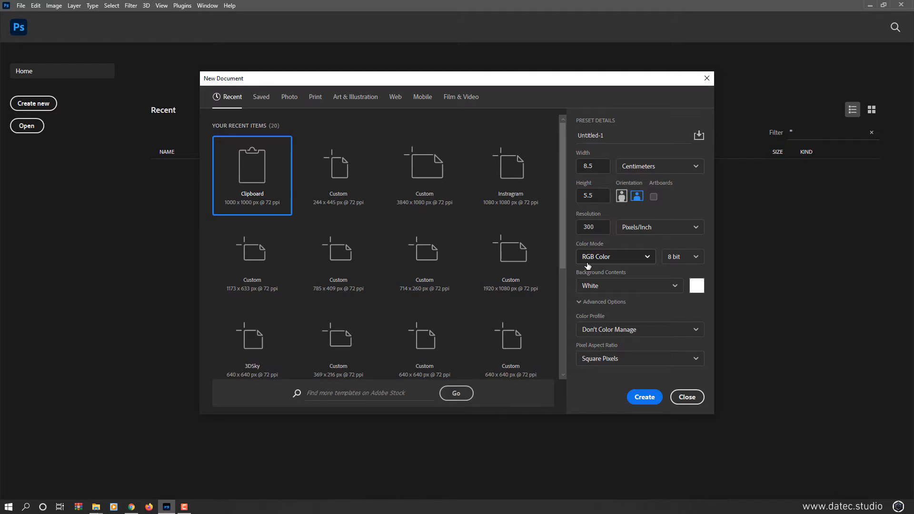
pyautogui.click(645, 397)
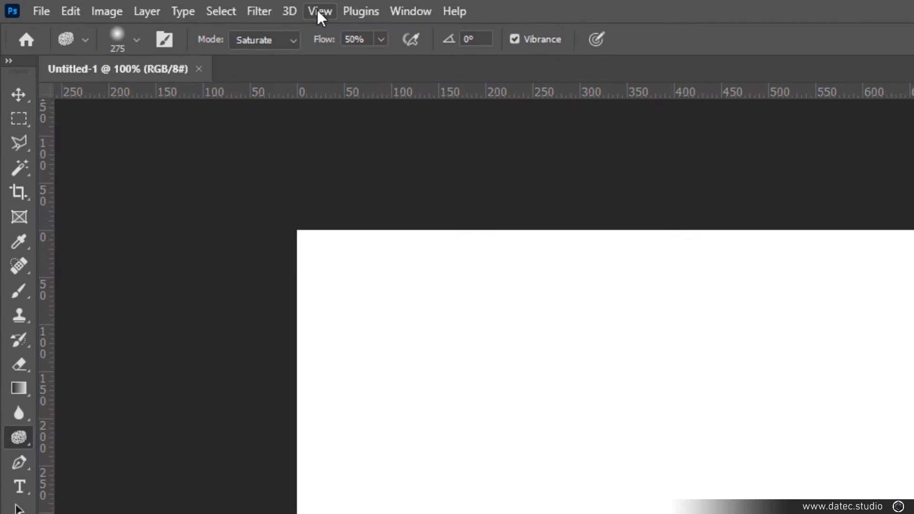
# Check the Rulers display option and set the ruler units to centimeters
pyautogui.click(161, 5)
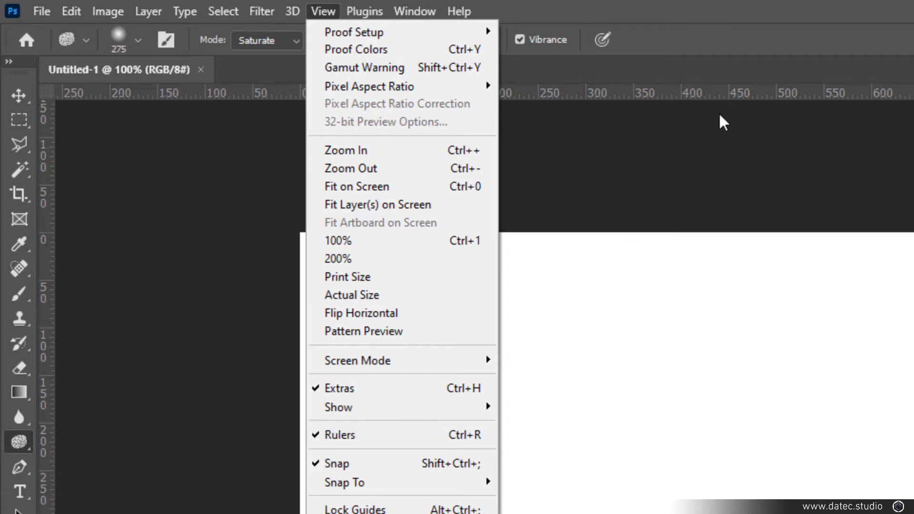
pyautogui.click(751, 130)
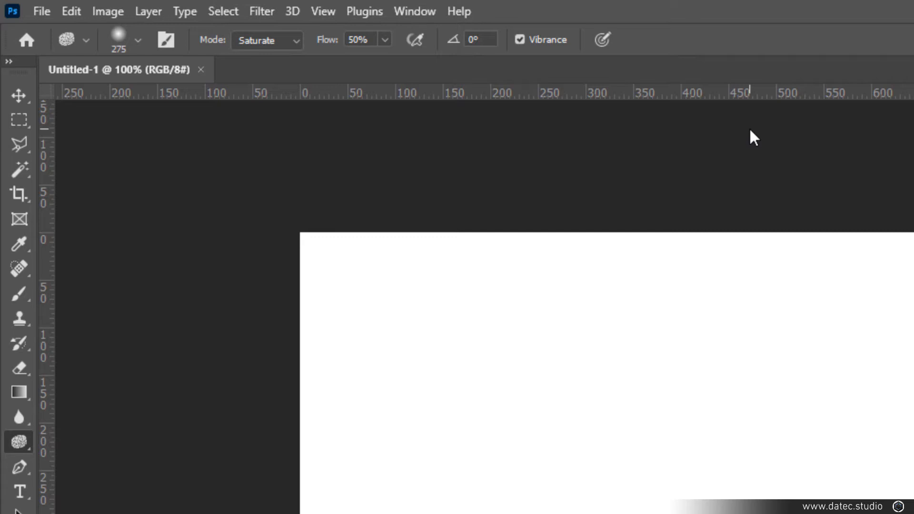
pyautogui.rightClick(749, 90)
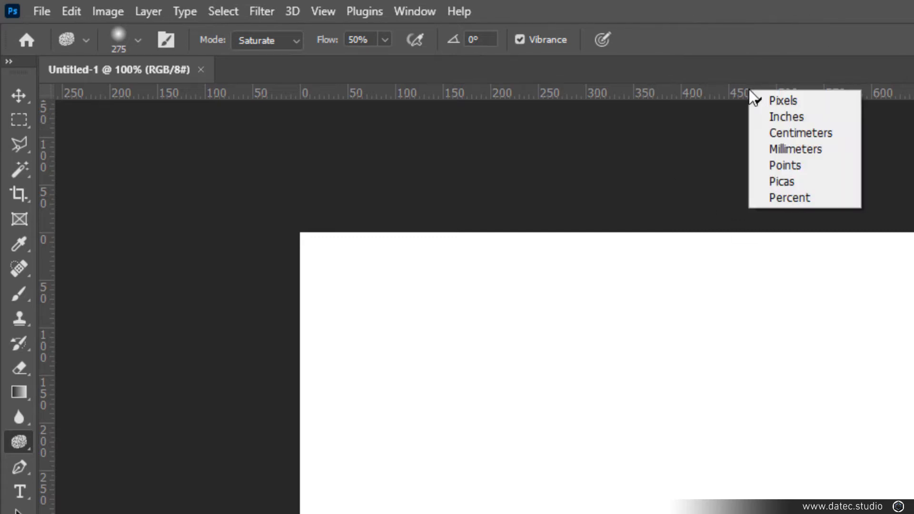
pyautogui.click(785, 133)
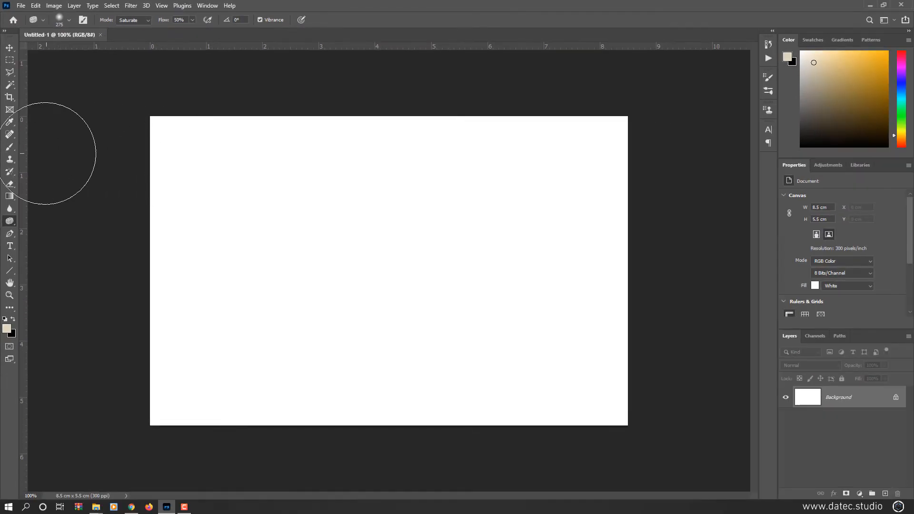
# Place two vertical and two horizontal guides as margins, 0.5 cm inside each of the four canvas edges
pyautogui.moveTo(24, 150); pyautogui.dragTo(177, 163)
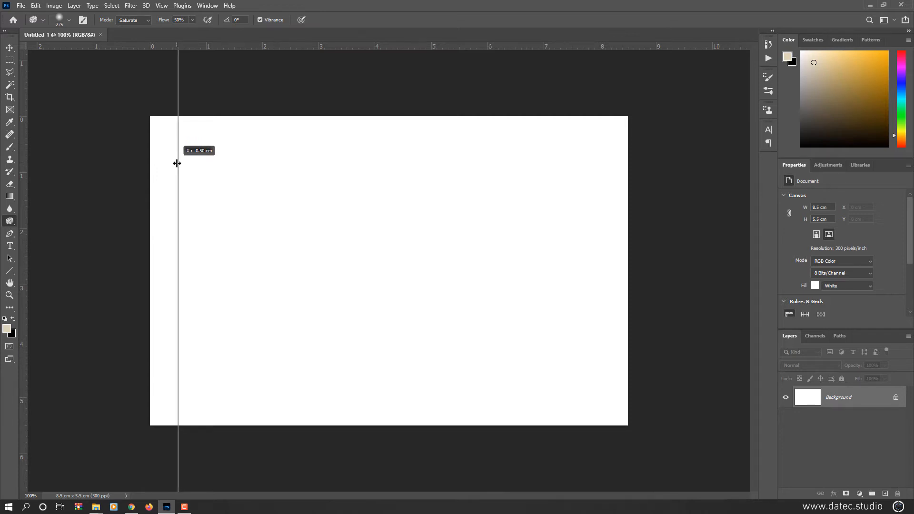
pyautogui.moveTo(177, 163); pyautogui.dragTo(177, 161)
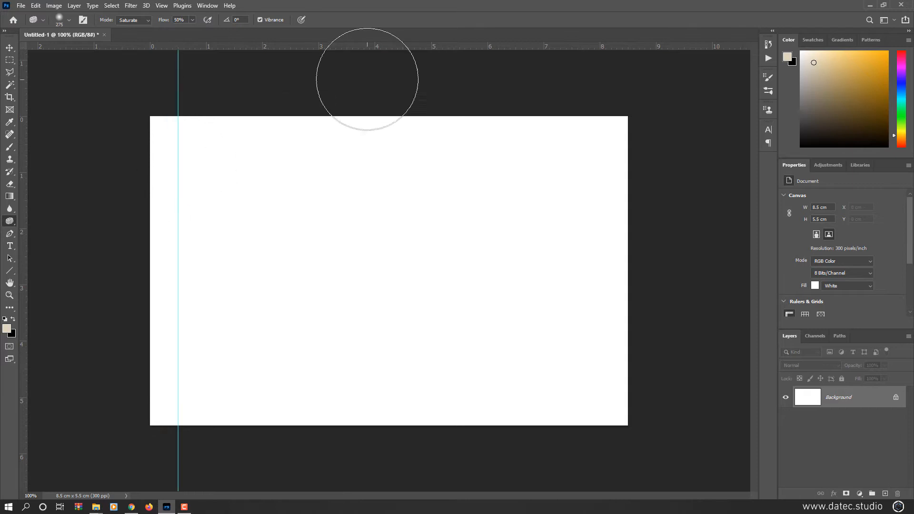
pyautogui.moveTo(337, 46); pyautogui.dragTo(311, 145)
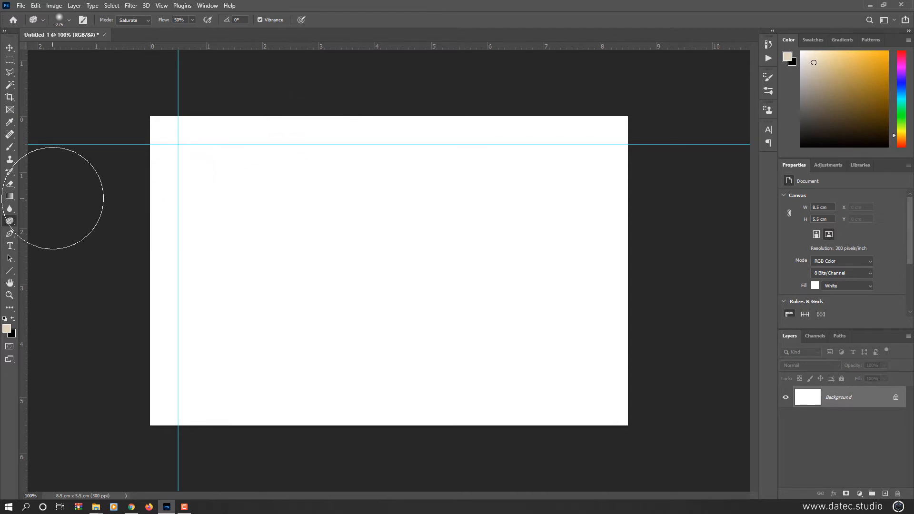
pyautogui.moveTo(288, 42); pyautogui.dragTo(240, 398)
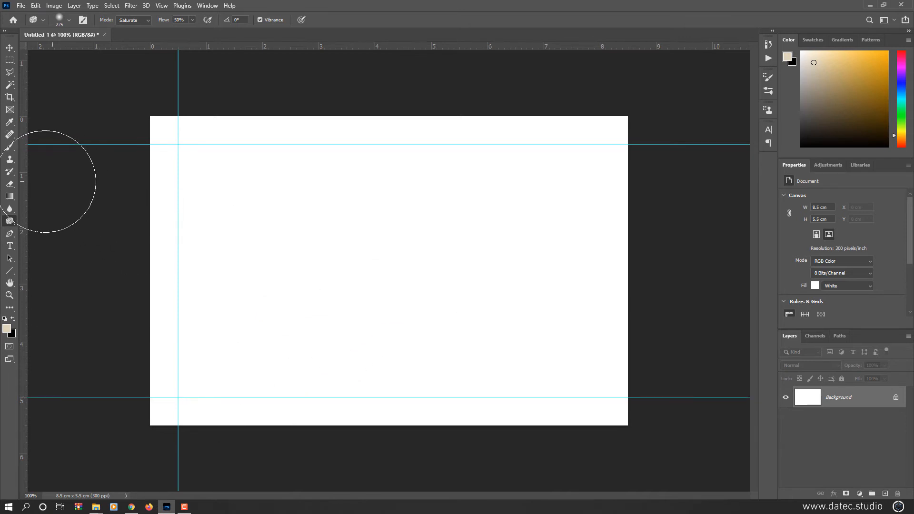
pyautogui.moveTo(24, 187); pyautogui.dragTo(600, 222)
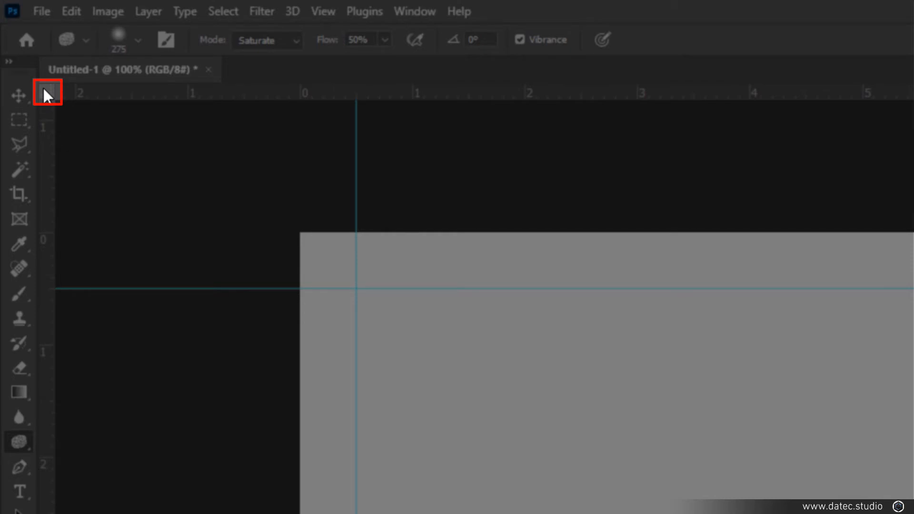
# Move the ruler origin to the canvas's top-right corner to check the right margin, and reset the origin to its default
pyautogui.moveTo(47, 92); pyautogui.dragTo(913, 244)
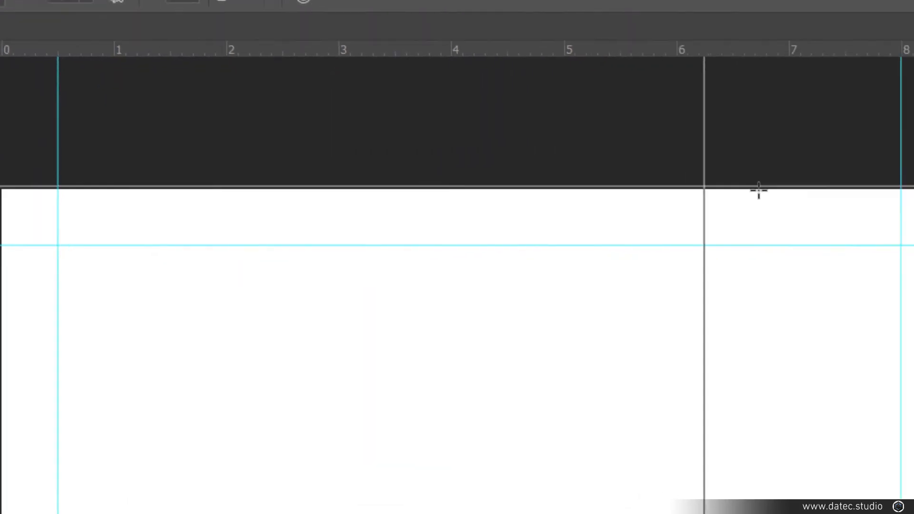
pyautogui.moveTo(740, 176); pyautogui.dragTo(758, 160)
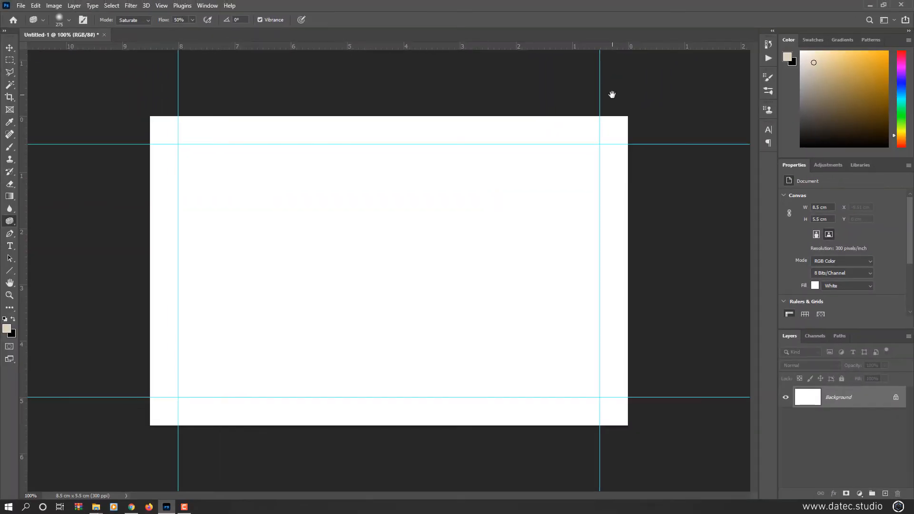
pyautogui.doubleClick(25, 47)
# Paste the copied reference business card image onto the canvas, position it to cover the card area, and lock its layer
pyautogui.click(41, 6)
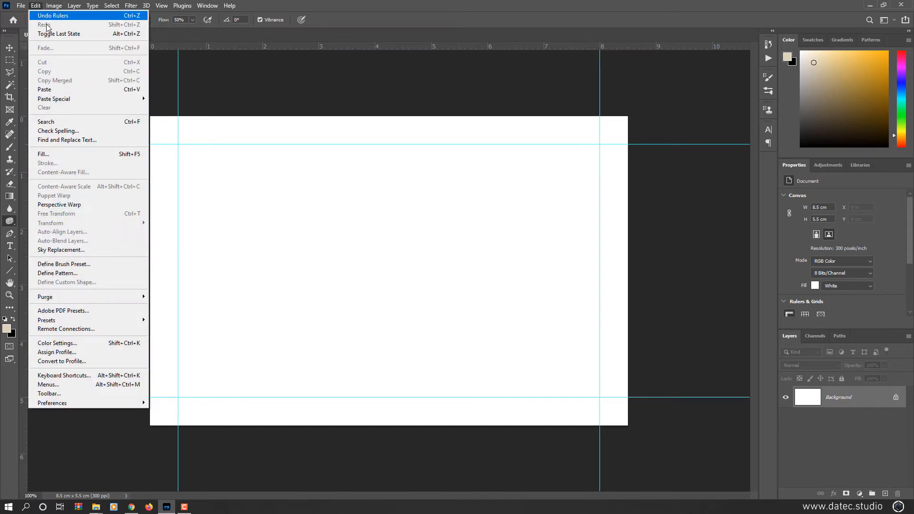
pyautogui.click(52, 92)
pyautogui.press('v')
pyautogui.moveTo(371, 323); pyautogui.dragTo(365, 241)
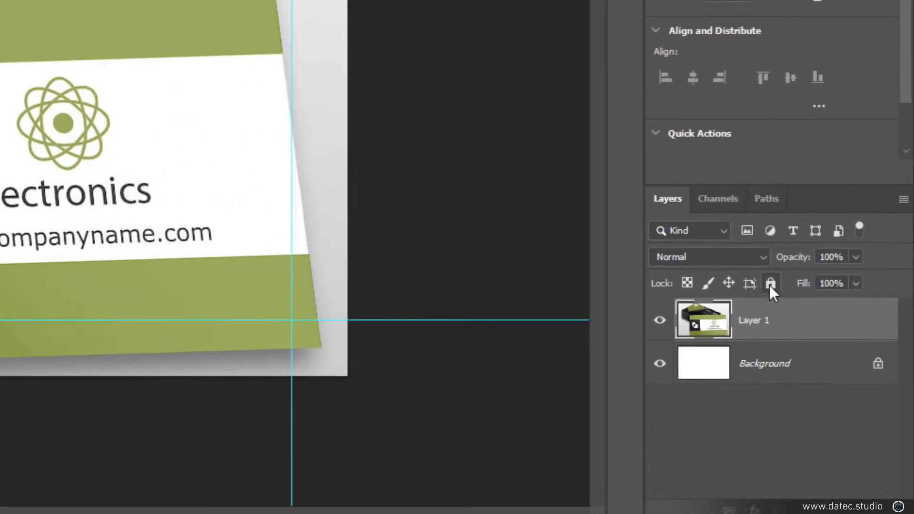
pyautogui.click(842, 379)
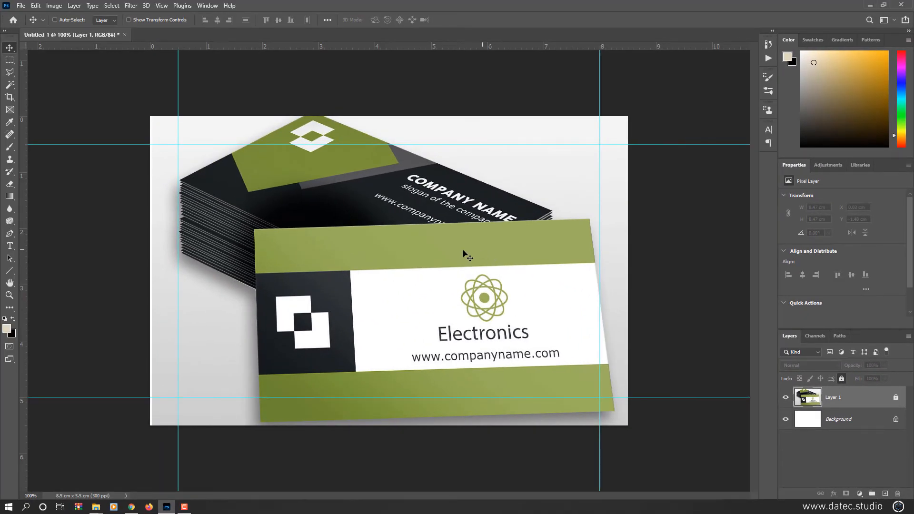
# Sample the green of the front reference card's upper band as the foreground color
pyautogui.click(13, 121)
pyautogui.click(418, 241)
pyautogui.click(420, 242)
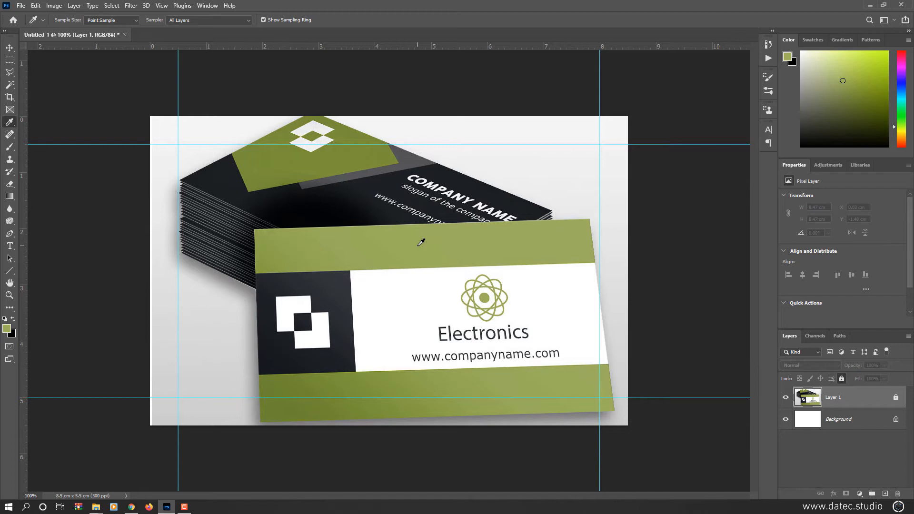
# Make the foreground green more saturated (8eaf23) and replace it with its printable in-gamut match, 8eb03e
pyautogui.click(8, 332)
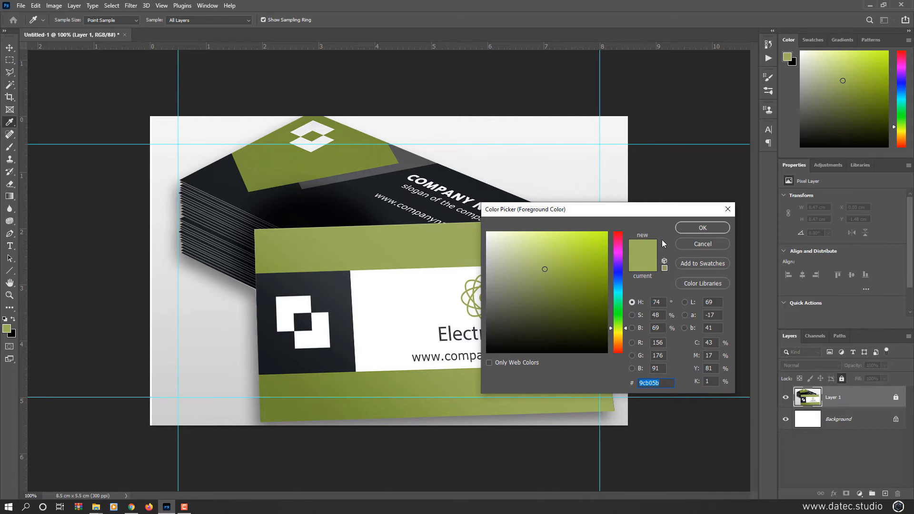
pyautogui.click(553, 274)
pyautogui.moveTo(553, 273)
pyautogui.mouseDown()
pyautogui.moveTo(561, 262)
pyautogui.moveTo(584, 270)
pyautogui.mouseUp()
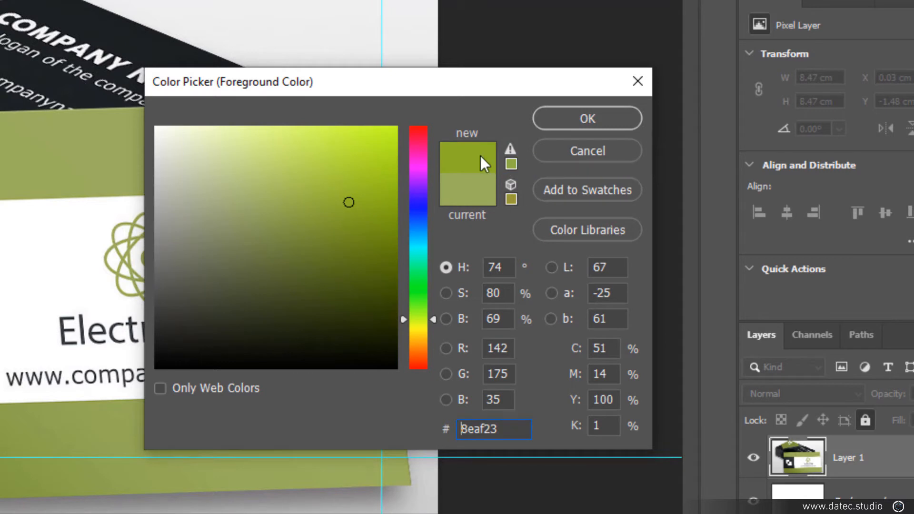
pyautogui.click(510, 150)
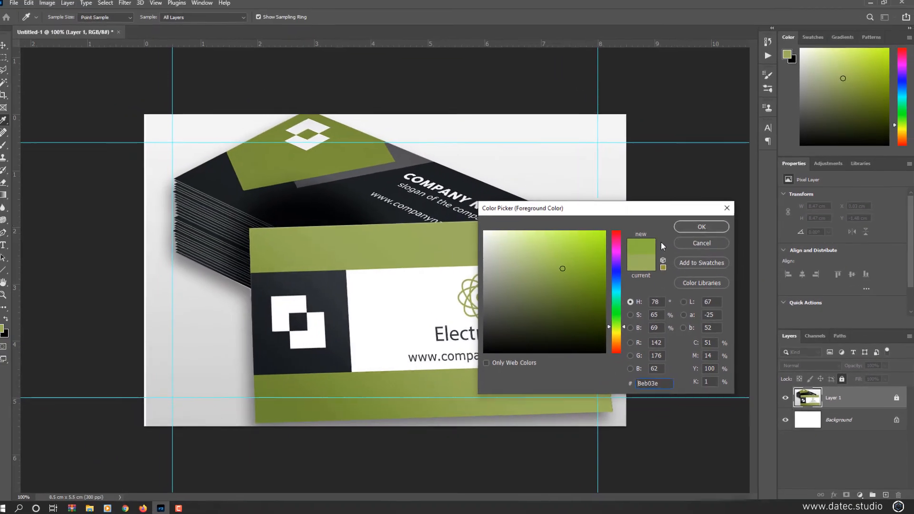
pyautogui.click(564, 120)
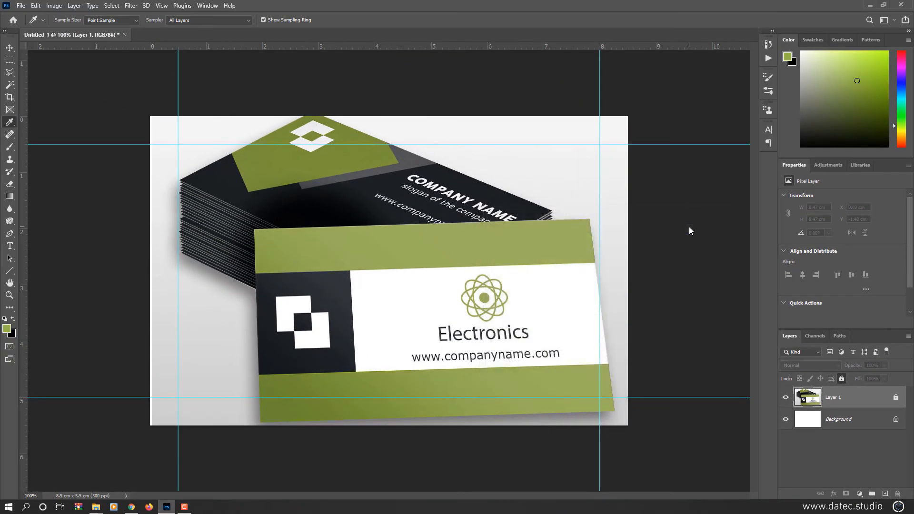
# Hide the reference image layer and add a new empty layer above it
pyautogui.click(786, 399)
pyautogui.click(886, 494)
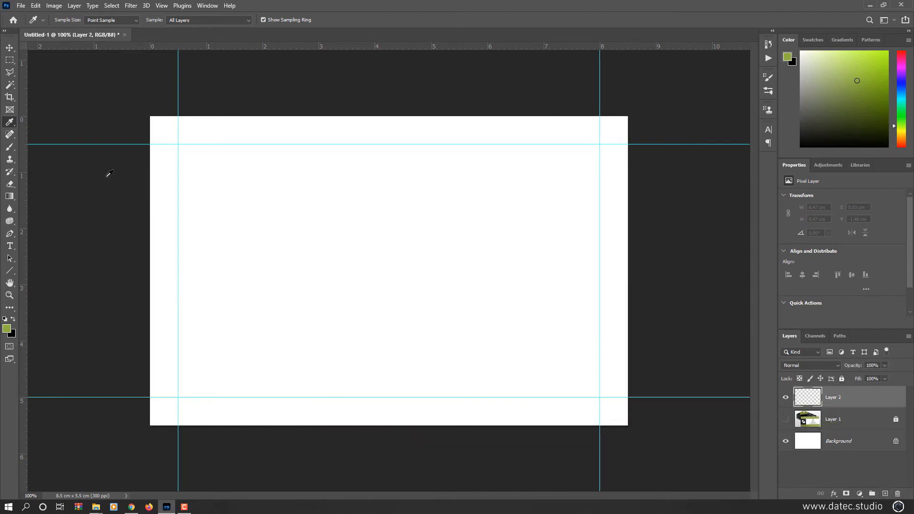
# Add horizontal guides about 1.2 cm inside the top and bottom canvas edges, moving the ruler origin to the bottom-left corner for the second
pyautogui.moveTo(286, 46); pyautogui.dragTo(288, 183)
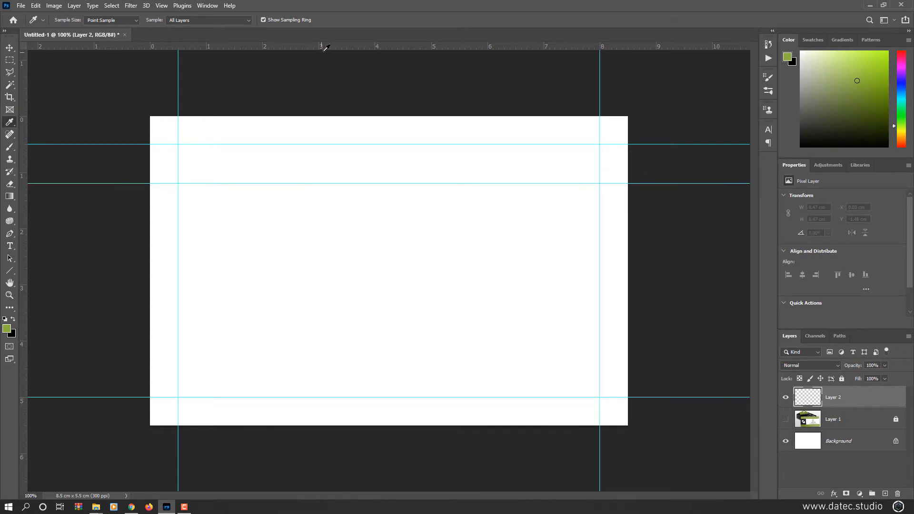
pyautogui.moveTo(23, 49); pyautogui.dragTo(149, 424)
pyautogui.moveTo(348, 51); pyautogui.dragTo(329, 357)
# Try out rectangular marquee selections between the canvas edges and the inner horizontal guides, and clear them
pyautogui.click(13, 62)
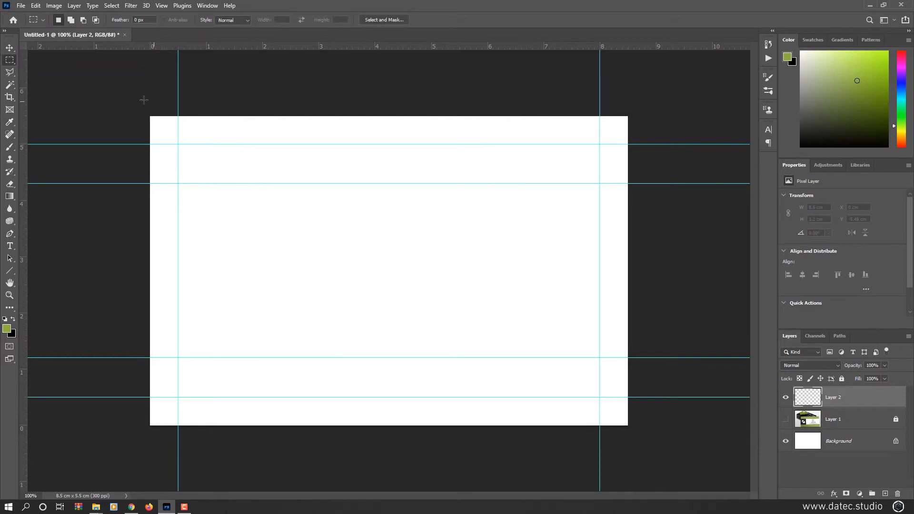
pyautogui.moveTo(150, 117); pyautogui.dragTo(662, 190)
pyautogui.moveTo(630, 427); pyautogui.dragTo(131, 360)
pyautogui.click(172, 249)
pyautogui.moveTo(150, 117); pyautogui.dragTo(295, 183)
pyautogui.hotkey('ctrl', 'd')
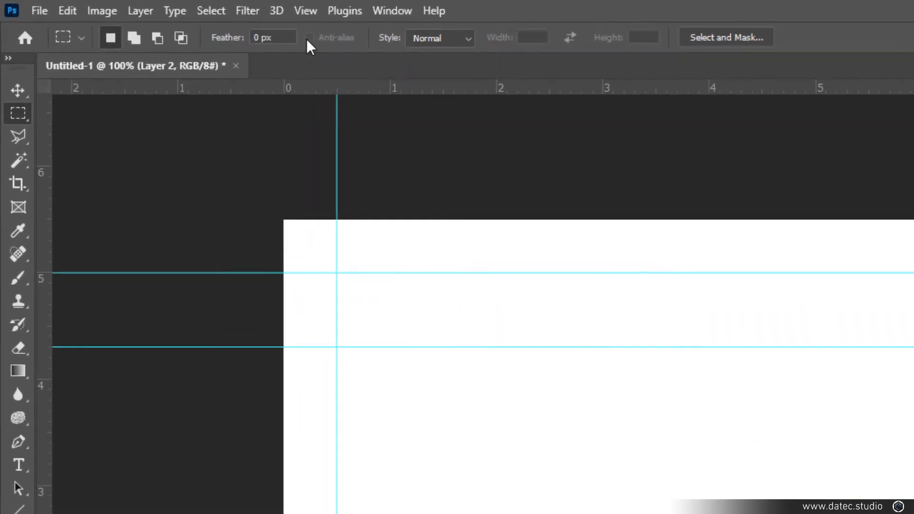
# Check the Snap setting and the Snap To options for guides, layers and document bounds
pyautogui.click(305, 10)
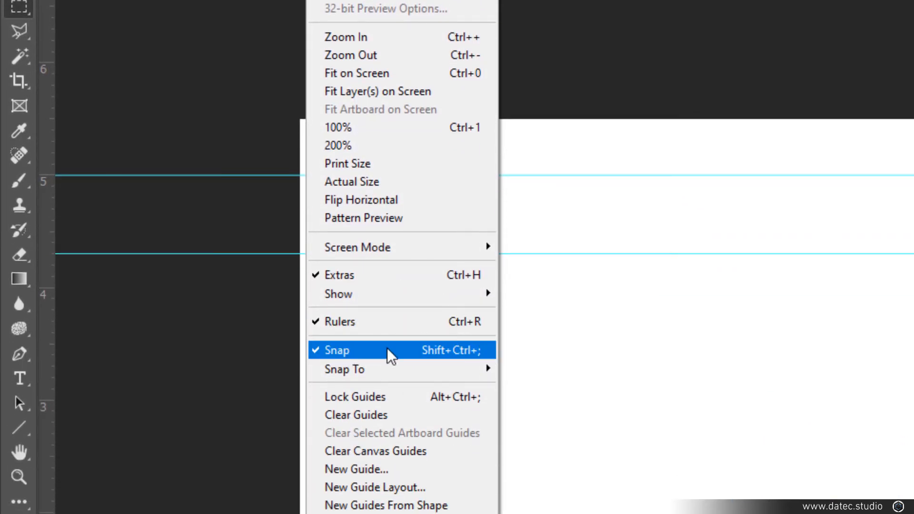
pyautogui.moveTo(371, 367)
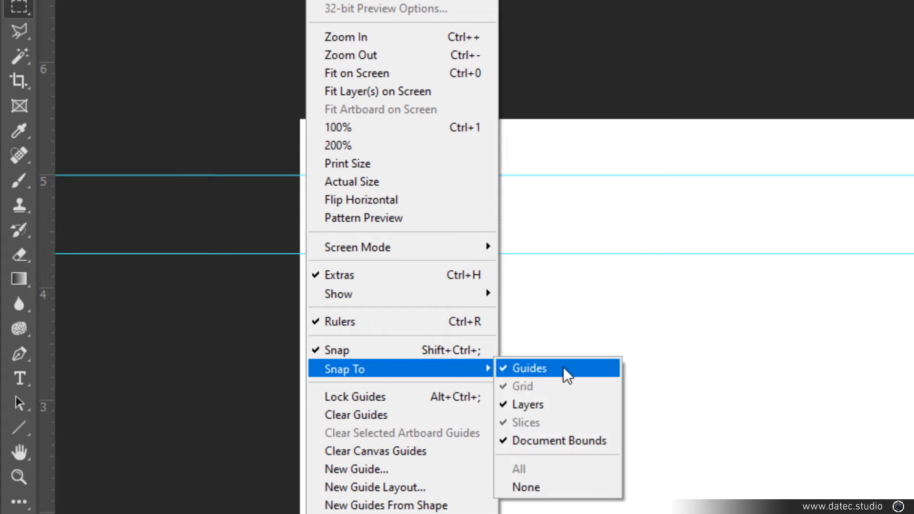
pyautogui.click(257, 83)
# Select the full-width bands between the top and bottom canvas edges and the inner guides, fill them with the green foreground color, and deselect
pyautogui.moveTo(257, 83); pyautogui.dragTo(616, 232)
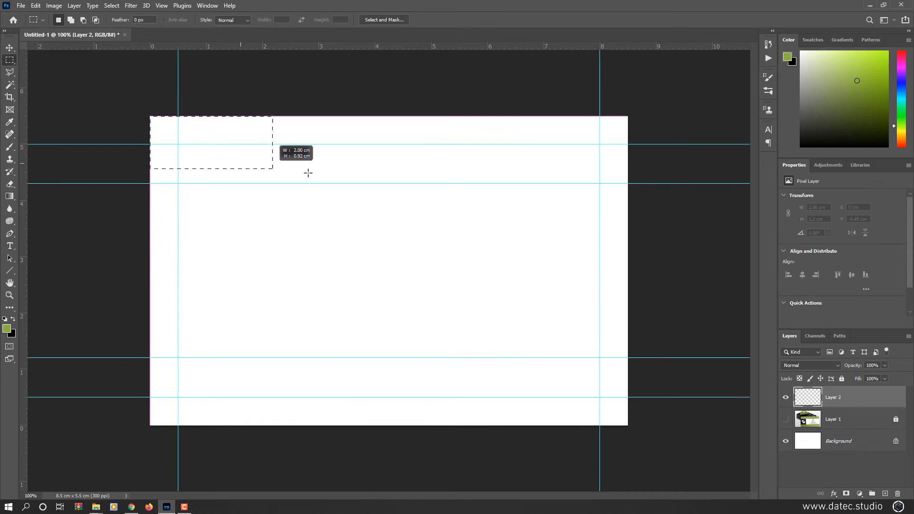
pyautogui.moveTo(308, 173); pyautogui.dragTo(650, 181)
pyautogui.moveTo(652, 465); pyautogui.dragTo(143, 360)
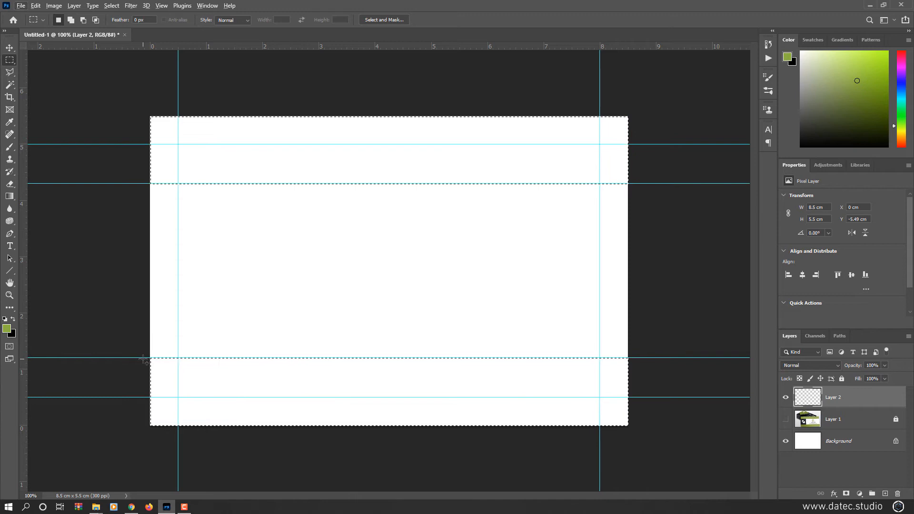
pyautogui.hotkey('alt', 'Delete')
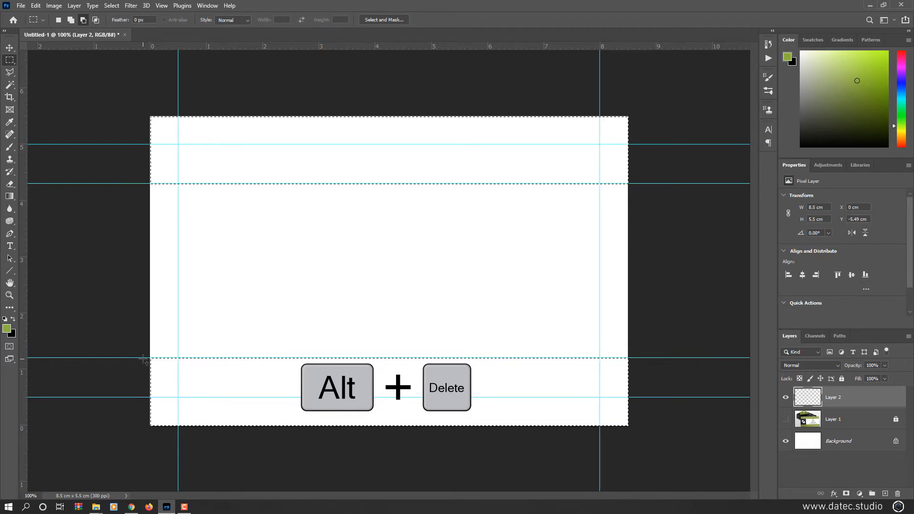
pyautogui.hotkey('alt', 'Delete')
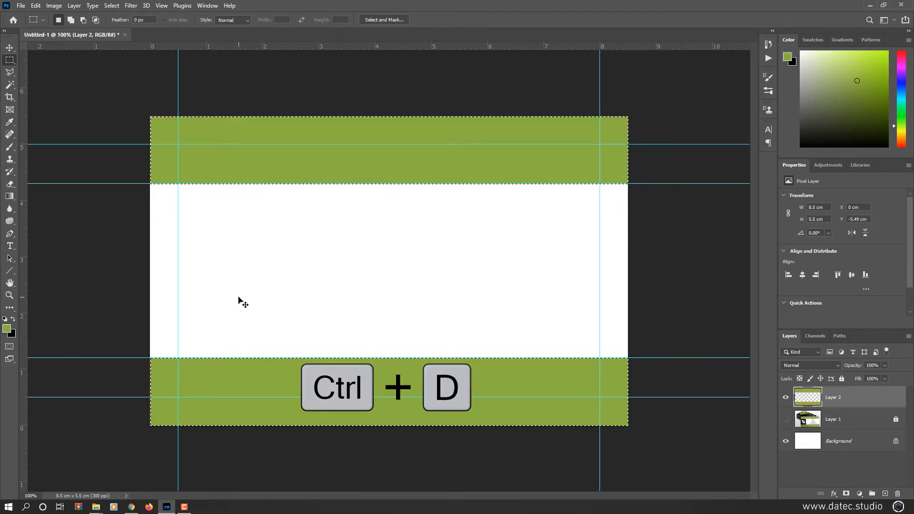
pyautogui.hotkey('ctrl', 'd')
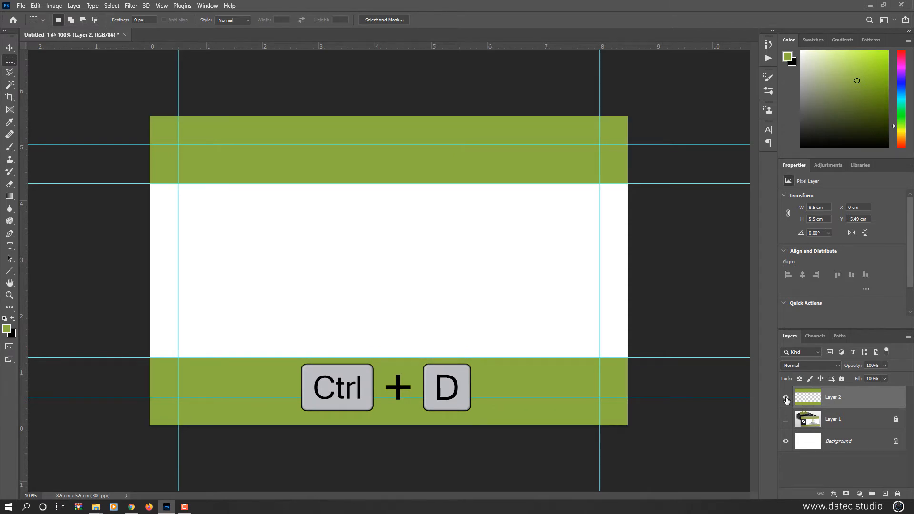
# Compare the green bands with the reference image, then add a new layer above them and hide the reference again
pyautogui.click(786, 398)
pyautogui.click(786, 420)
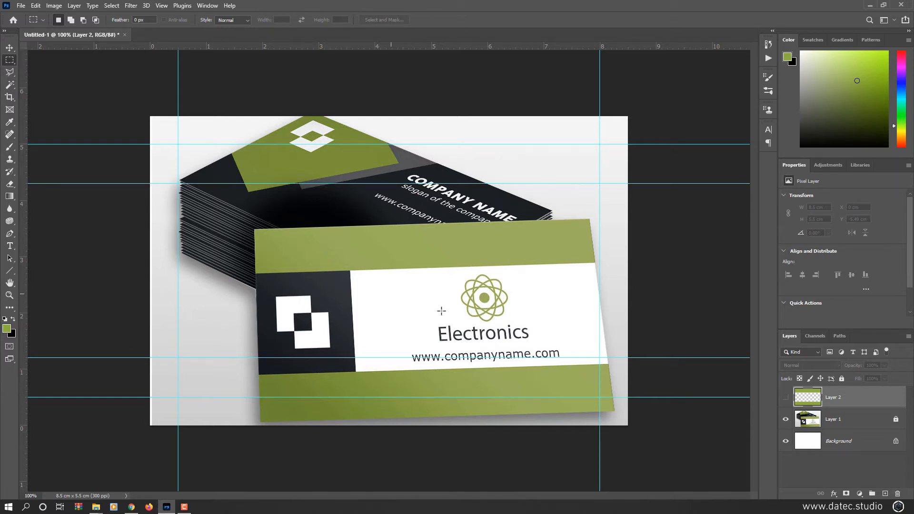
pyautogui.click(785, 398)
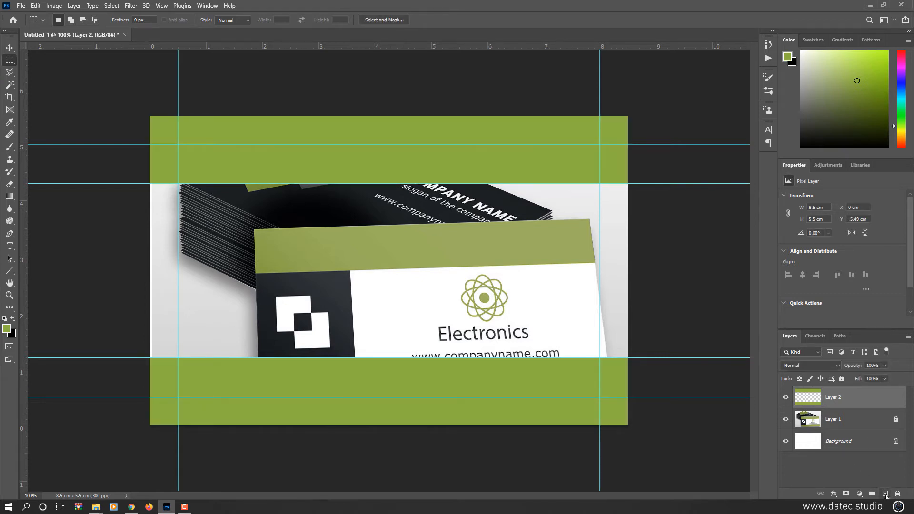
pyautogui.click(886, 494)
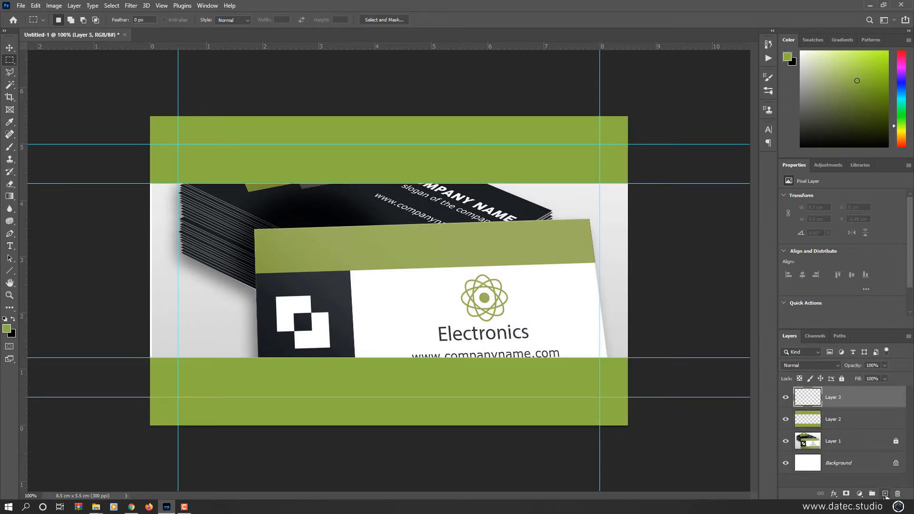
pyautogui.click(786, 441)
# Try pure black, 000000, as the foreground color in the Color Picker
pyautogui.click(8, 330)
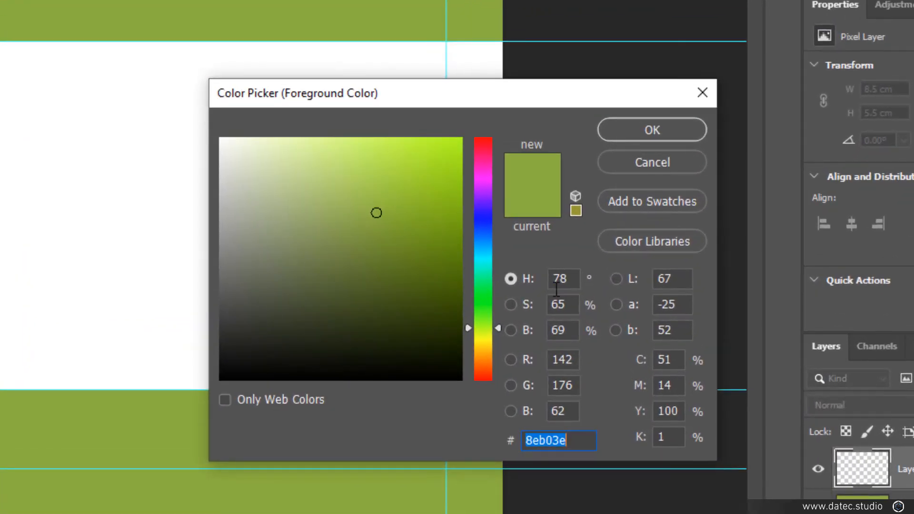
pyautogui.click(576, 360)
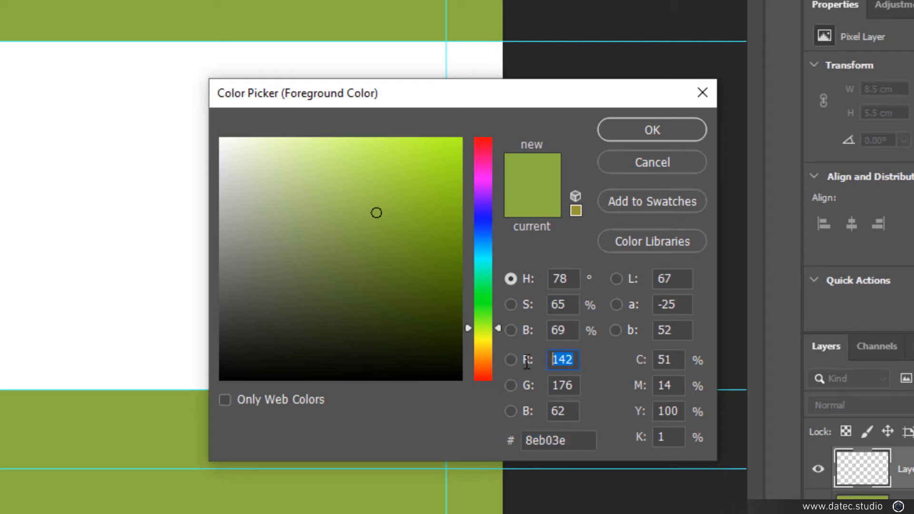
pyautogui.moveTo(414, 347)
pyautogui.mouseDown()
pyautogui.moveTo(261, 292)
pyautogui.moveTo(171, 415)
pyautogui.mouseUp()
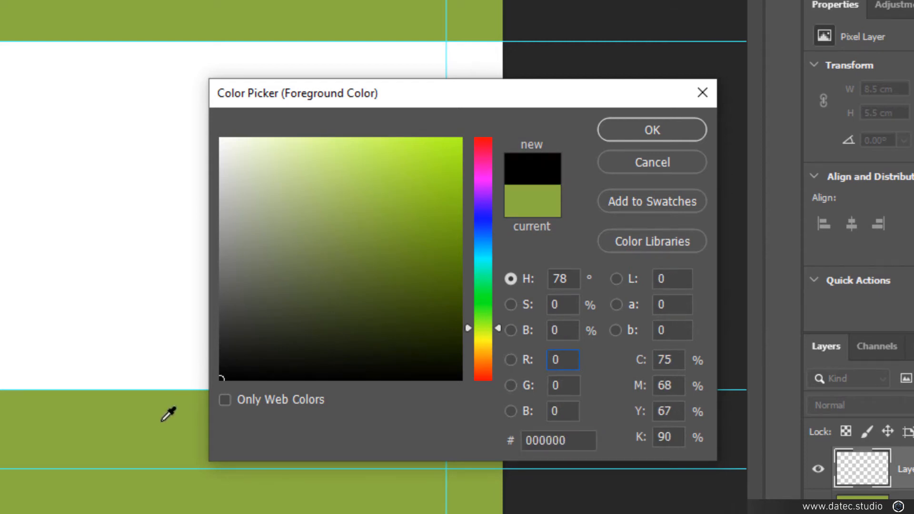
pyautogui.moveTo(286, 281); pyautogui.dragTo(210, 389)
# Set the foreground color to print black with CMYK values C 0, M 0, Y 0 and K 100
pyautogui.moveTo(681, 360); pyautogui.dragTo(615, 376)
pyautogui.write('0')
pyautogui.press('Tab')
pyautogui.write('0')
pyautogui.press('Tab')
pyautogui.write('0')
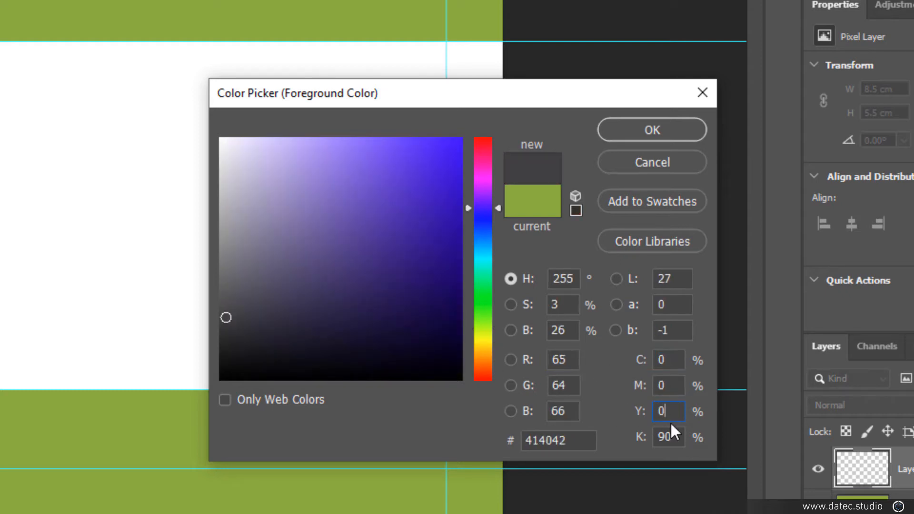
pyautogui.click(661, 436)
pyautogui.write('100')
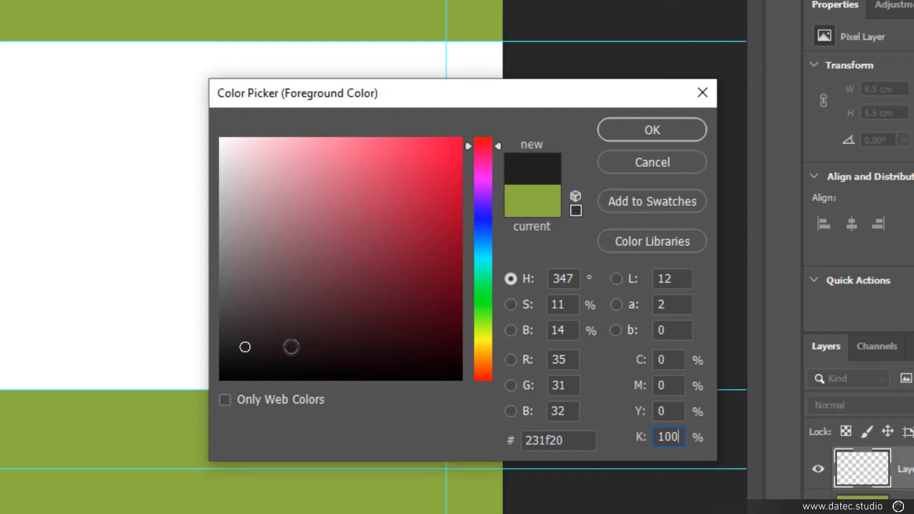
pyautogui.moveTo(682, 438); pyautogui.dragTo(651, 437)
pyautogui.click(669, 436)
pyautogui.click(661, 130)
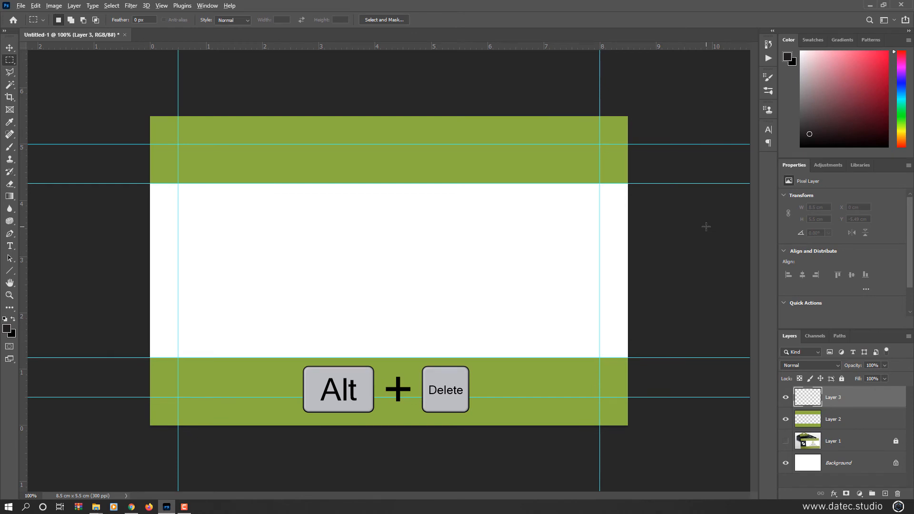
# Fill the new layer with the black foreground color and move it below the green bands layer
pyautogui.hotkey('alt', 'Delete')
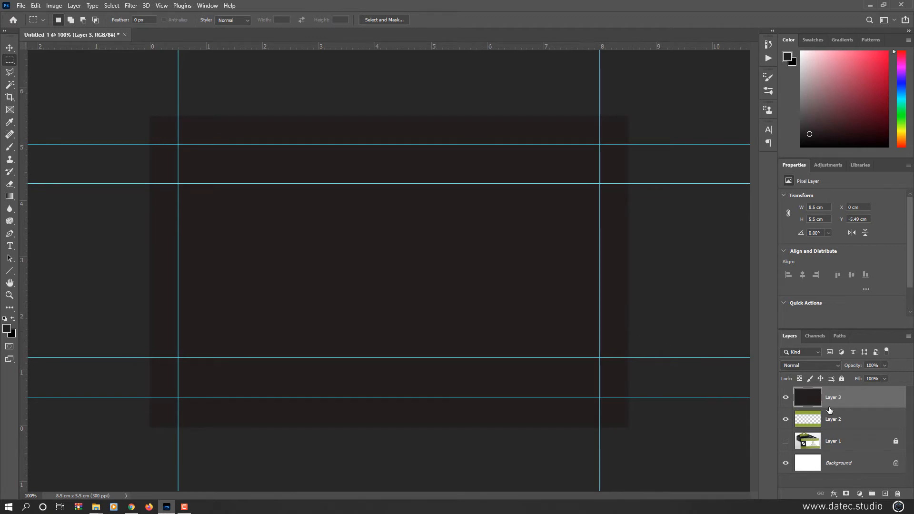
pyautogui.moveTo(812, 400); pyautogui.dragTo(812, 427)
pyautogui.moveTo(812, 427); pyautogui.dragTo(812, 427)
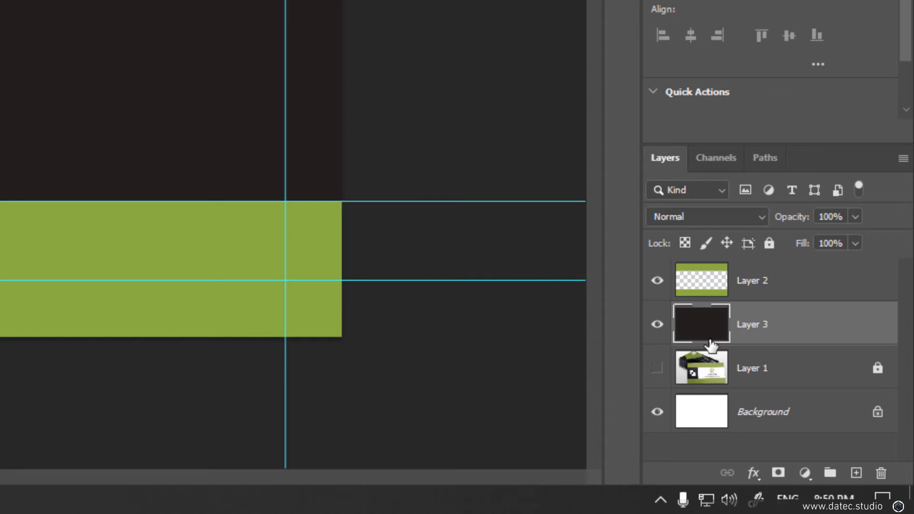
# Check the black panel in the reference image and place a vertical guide at 3 cm
pyautogui.keyDown('alt'); pyautogui.click(658, 368); pyautogui.keyUp('alt')
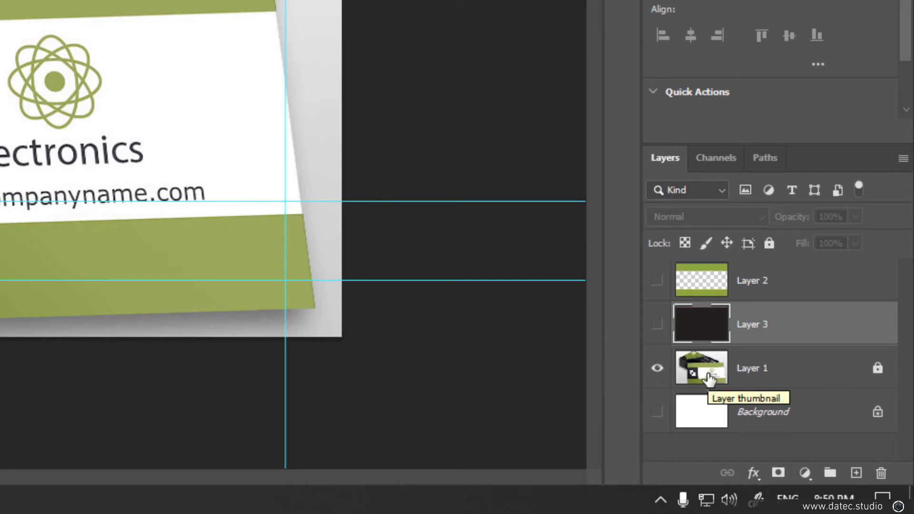
pyautogui.keyDown('alt'); pyautogui.click(659, 370); pyautogui.keyUp('alt')
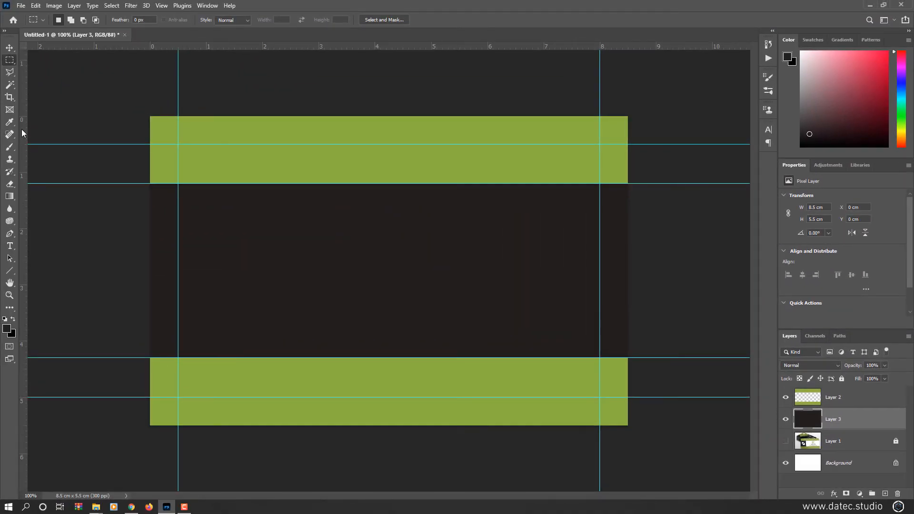
pyautogui.moveTo(22, 133); pyautogui.dragTo(319, 163)
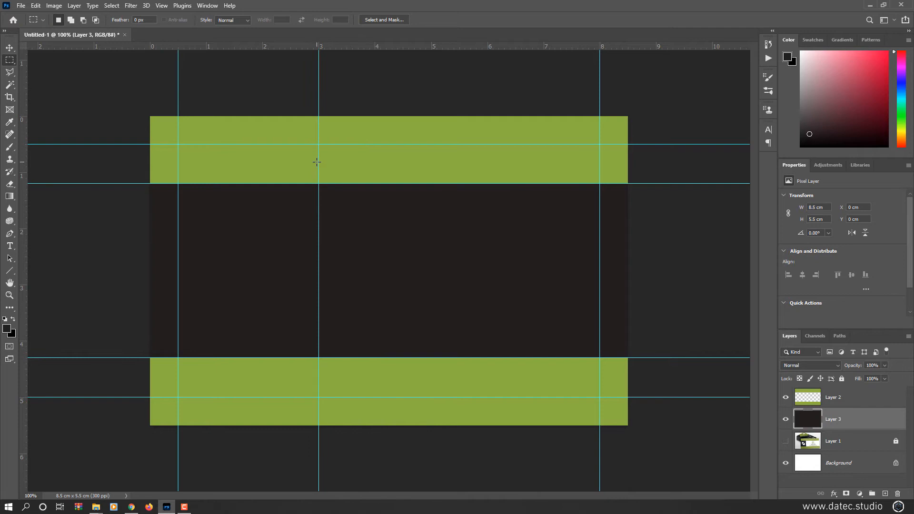
# Delete the black fill between the 3 cm guide and the card's right edge, and deselect
pyautogui.moveTo(628, 116); pyautogui.dragTo(319, 426)
pyautogui.press('Delete')
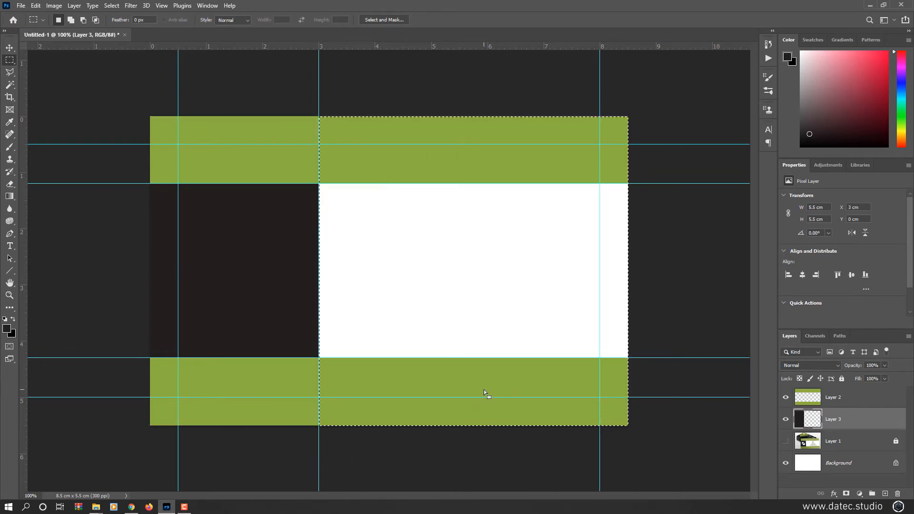
pyautogui.hotkey('ctrl', 'd')
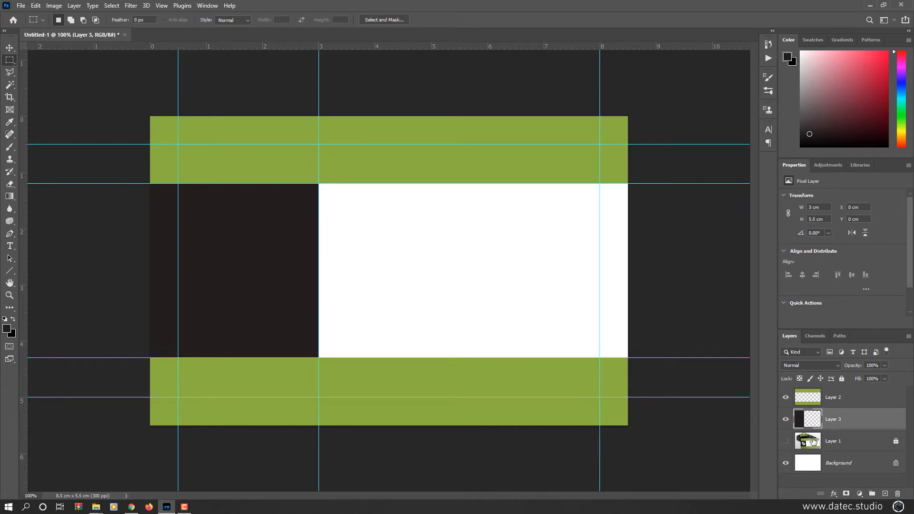
# Check the logo in the reference image, then select the green bands layer and set the foreground color to white
pyautogui.keyDown('alt'); pyautogui.click(787, 442); pyautogui.keyUp('alt')
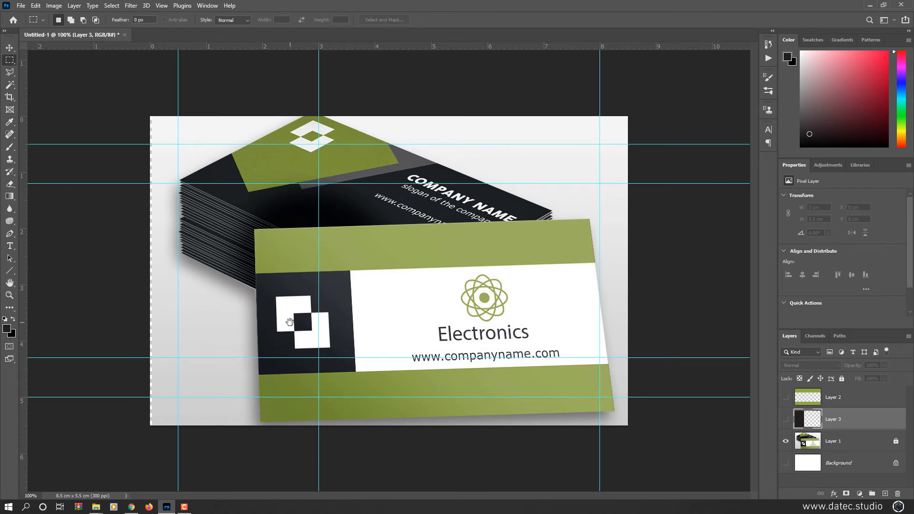
pyautogui.keyDown('alt'); pyautogui.click(786, 441); pyautogui.keyUp('alt')
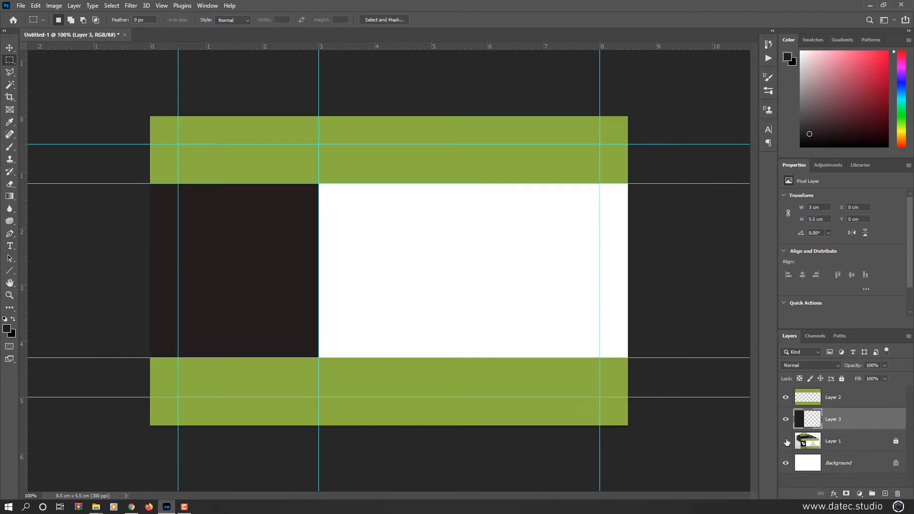
pyautogui.click(833, 397)
pyautogui.click(8, 330)
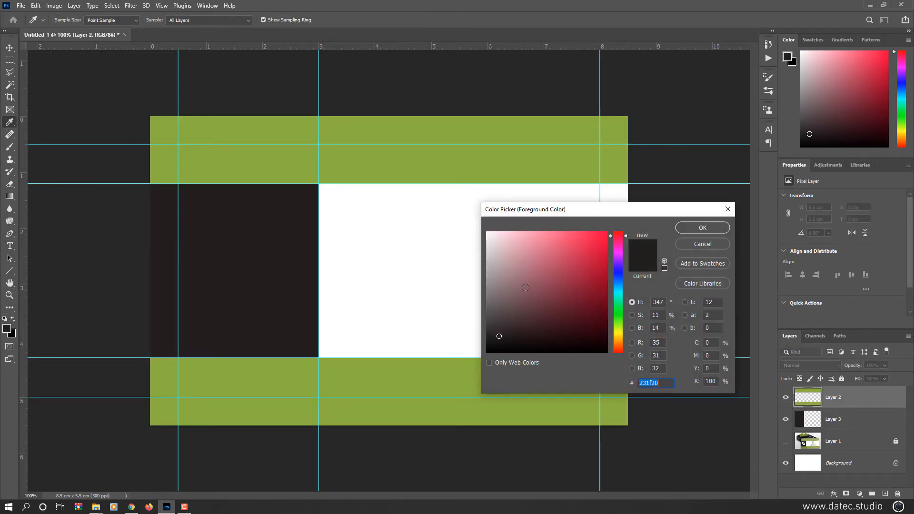
pyautogui.click(385, 185)
pyautogui.click(688, 228)
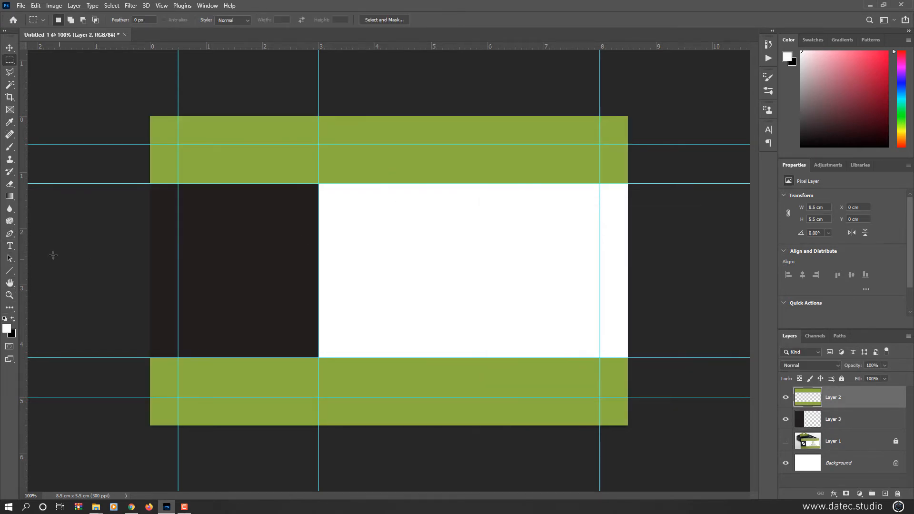
# Draw a white square of about 122 px with no stroke on the black panel using the Rectangle Tool
pyautogui.click(10, 272)
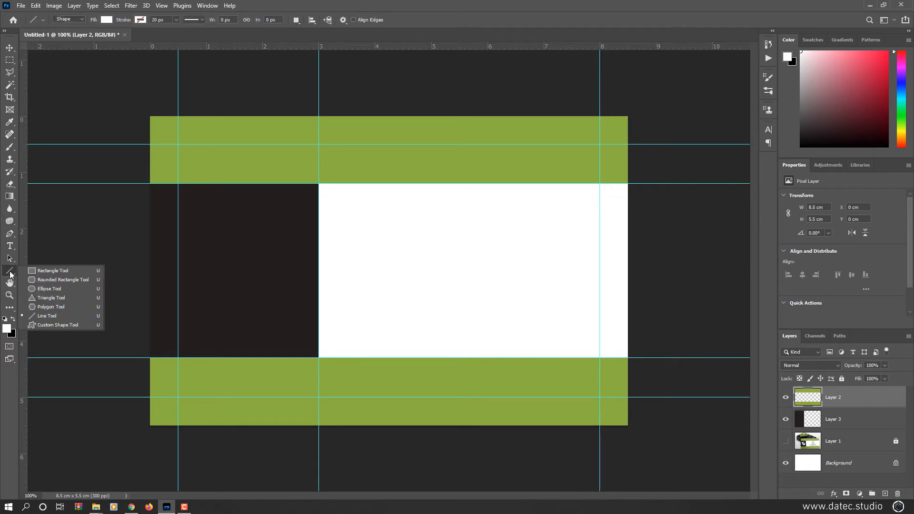
pyautogui.click(53, 271)
pyautogui.moveTo(192, 220); pyautogui.dragTo(260, 279)
pyautogui.press('shift')
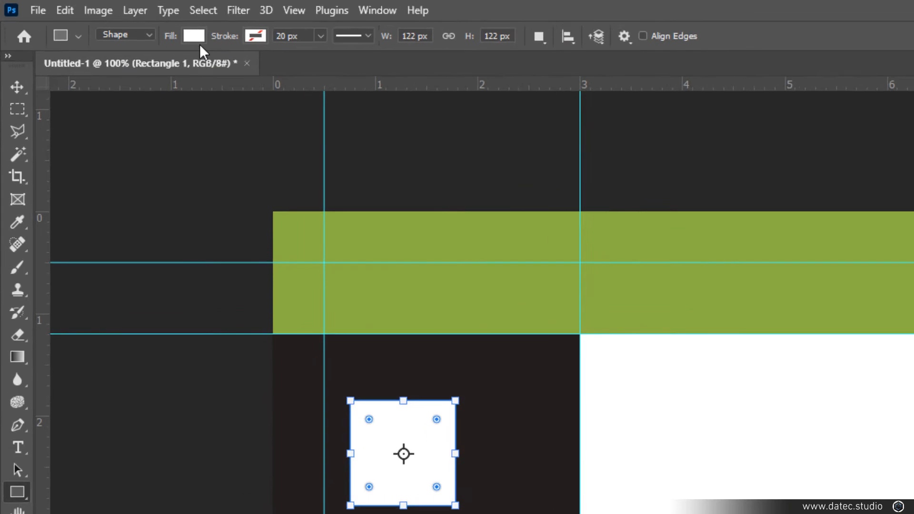
pyautogui.click(106, 20)
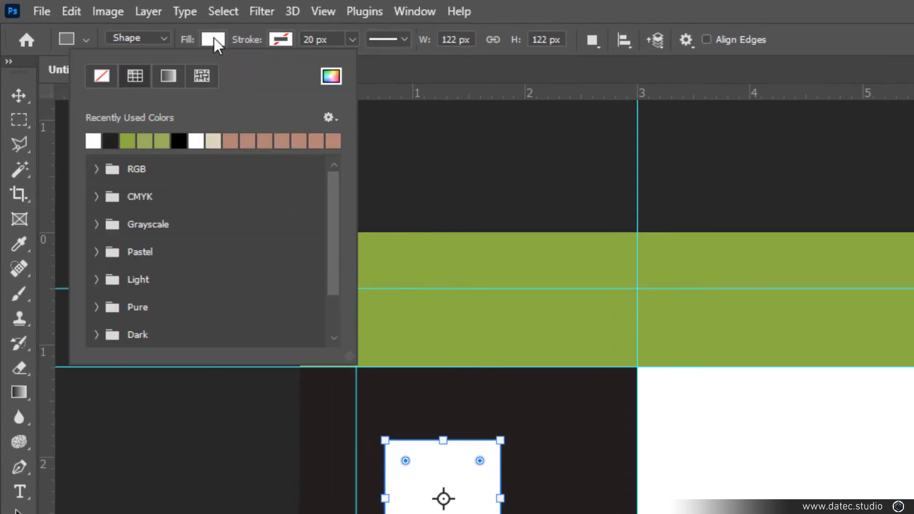
pyautogui.click(276, 39)
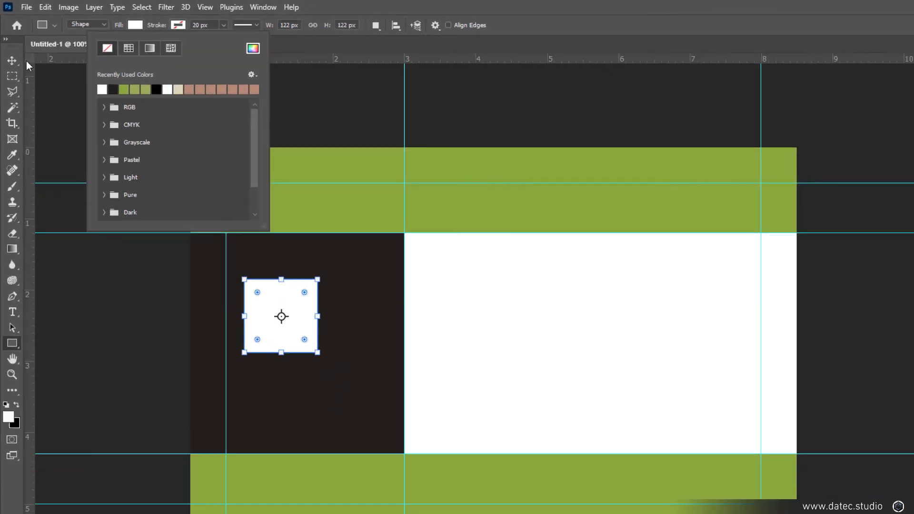
# Check that Smart Guides are enabled and move the white square to about X 0.98 cm, Y 1.72 cm in the black panel
pyautogui.click(19, 95)
pyautogui.moveTo(213, 251); pyautogui.dragTo(235, 249)
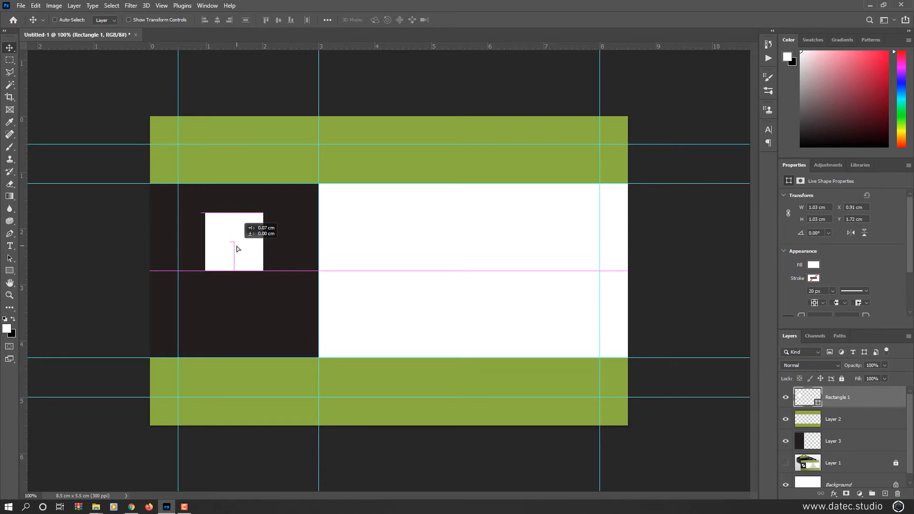
pyautogui.moveTo(237, 246); pyautogui.dragTo(237, 246)
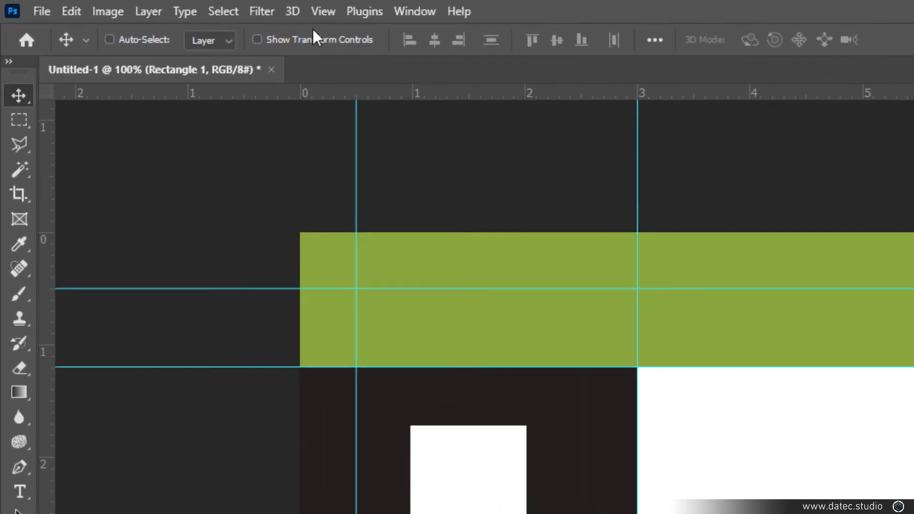
pyautogui.click(247, 12)
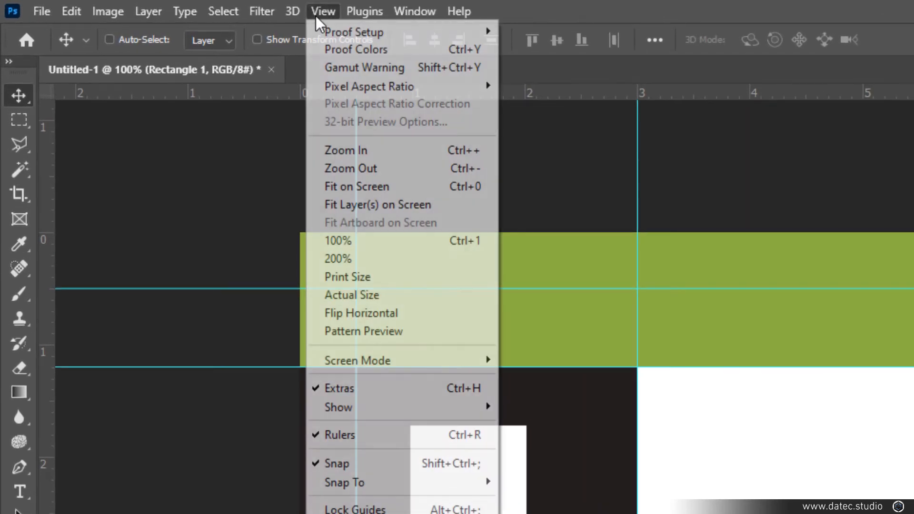
pyautogui.moveTo(404, 411)
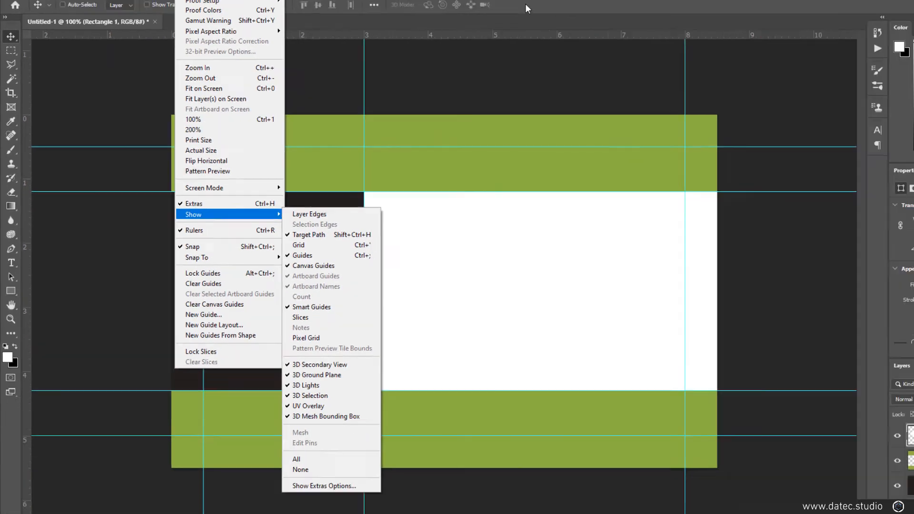
pyautogui.click(526, 6)
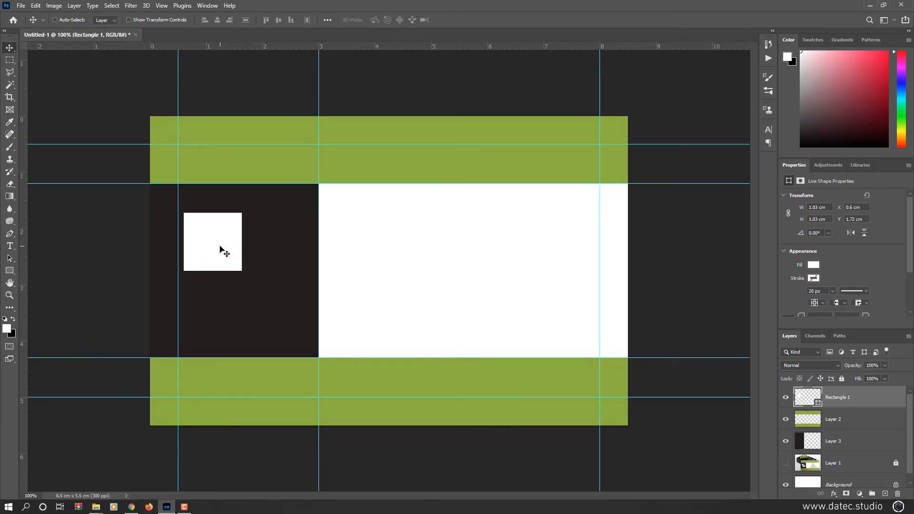
pyautogui.moveTo(217, 244)
pyautogui.mouseDown()
pyautogui.moveTo(233, 236)
pyautogui.moveTo(233, 250)
pyautogui.mouseUp()
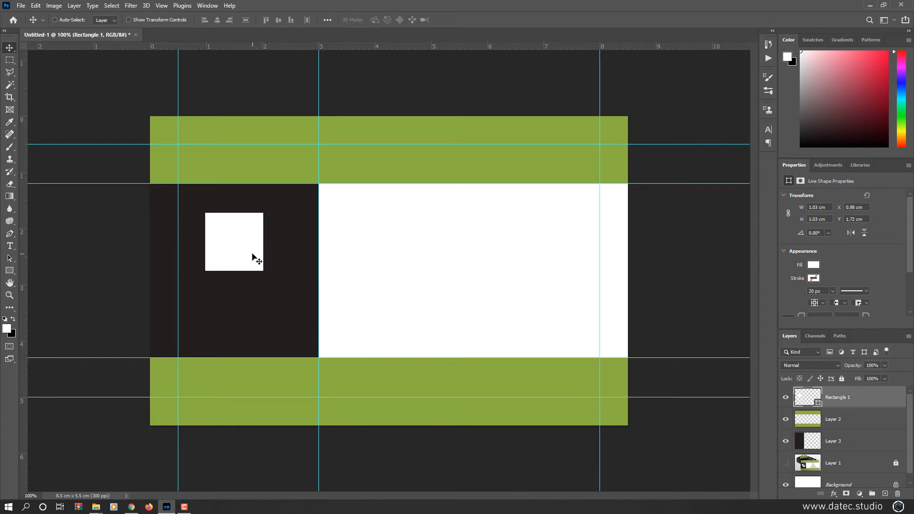
# Duplicate the white square diagonally down and to the right, offset 0.52 cm in both directions
pyautogui.press('alt')
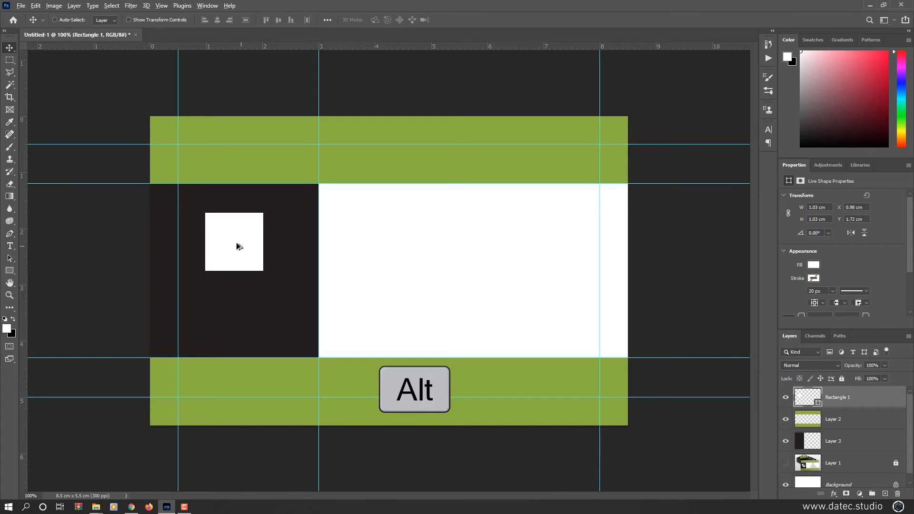
pyautogui.moveTo(231, 242); pyautogui.dragTo(245, 258)
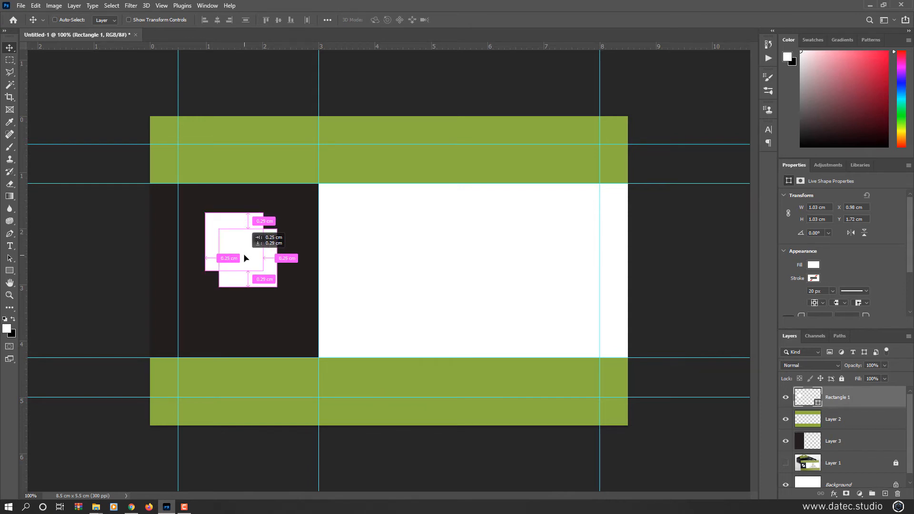
pyautogui.hotkey('alt', 'shift')
pyautogui.moveTo(245, 258); pyautogui.dragTo(245, 257)
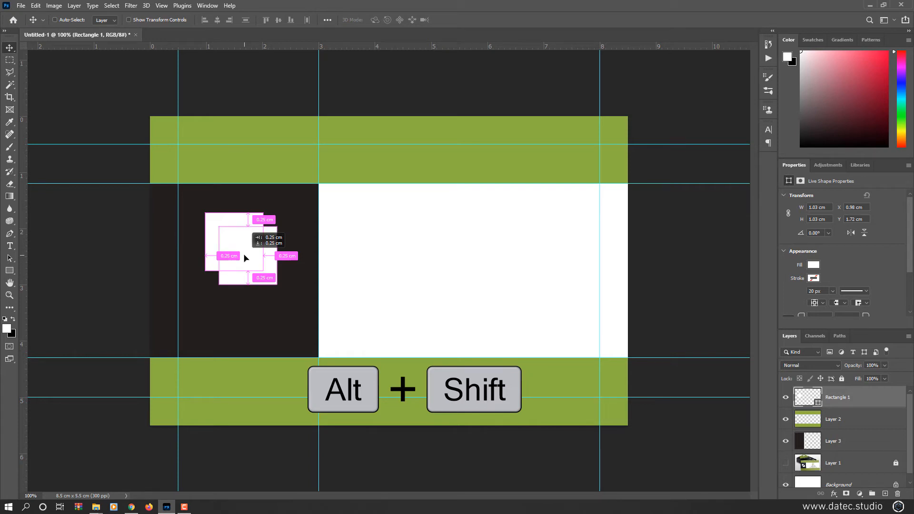
pyautogui.moveTo(245, 258); pyautogui.dragTo(257, 270)
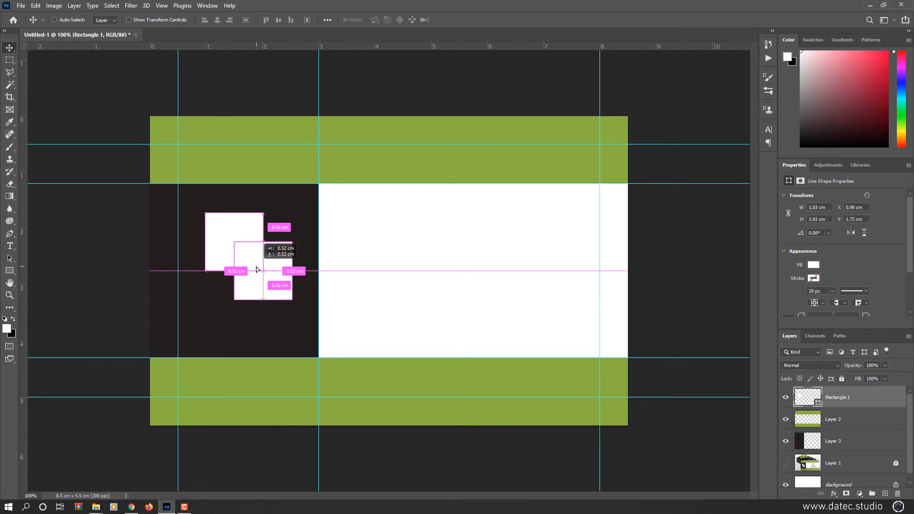
pyautogui.moveTo(257, 270); pyautogui.dragTo(257, 270)
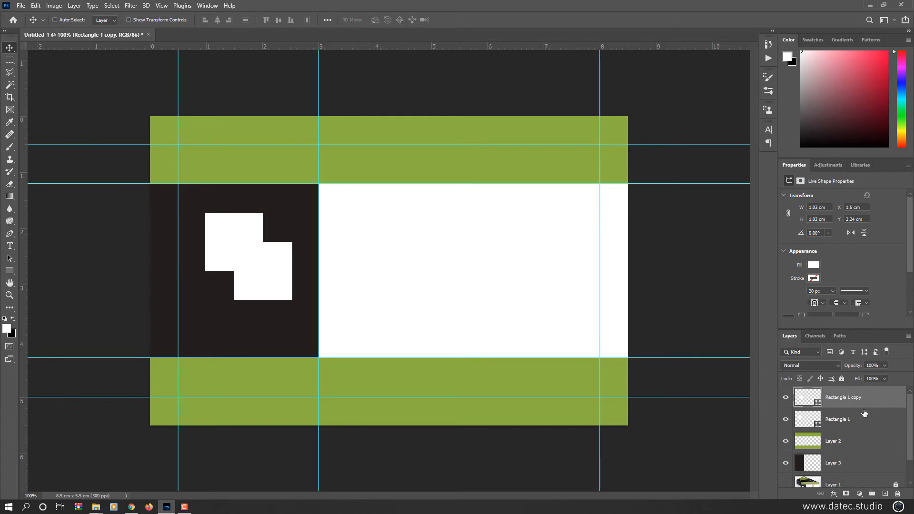
# Select both white square layers and move them together to about X 0.91 cm, Y 1.87 cm in the black panel
pyautogui.press('shift')
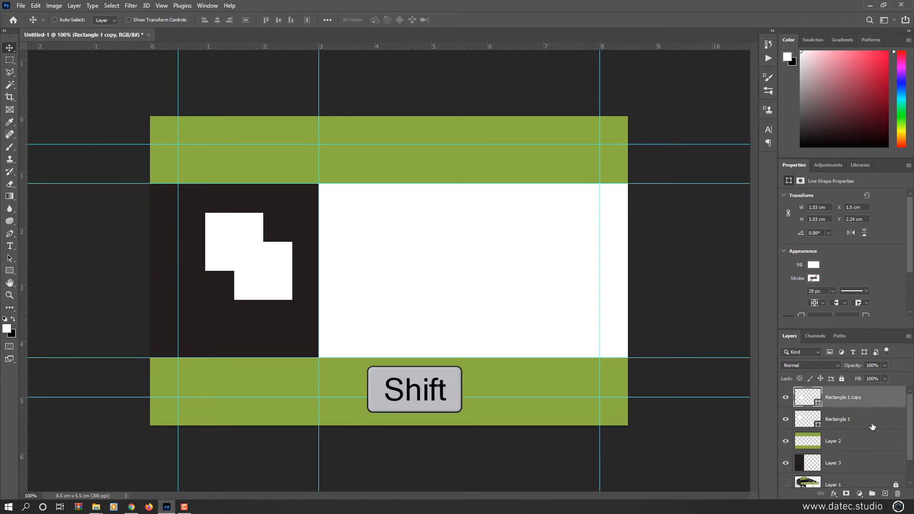
pyautogui.keyDown('shift'); pyautogui.click(871, 423); pyautogui.keyUp('shift')
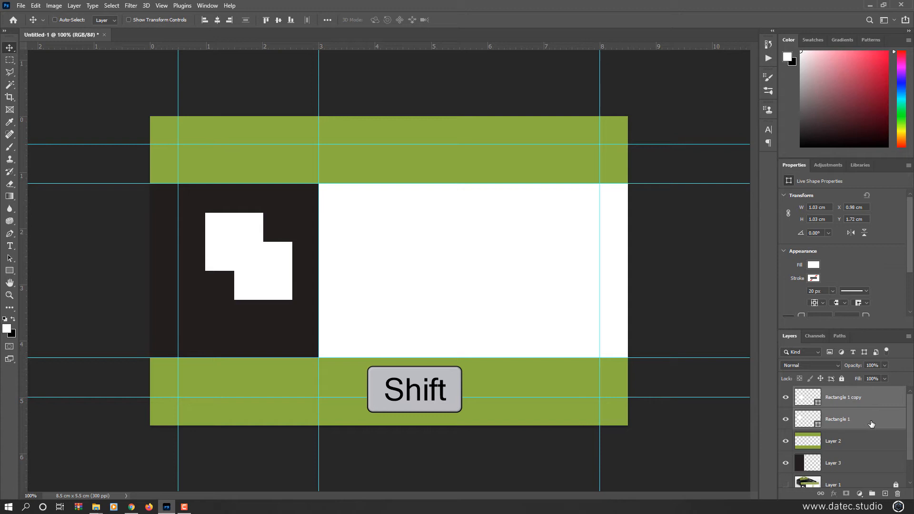
pyautogui.moveTo(265, 286)
pyautogui.mouseDown()
pyautogui.moveTo(256, 300)
pyautogui.moveTo(267, 300)
pyautogui.mouseUp()
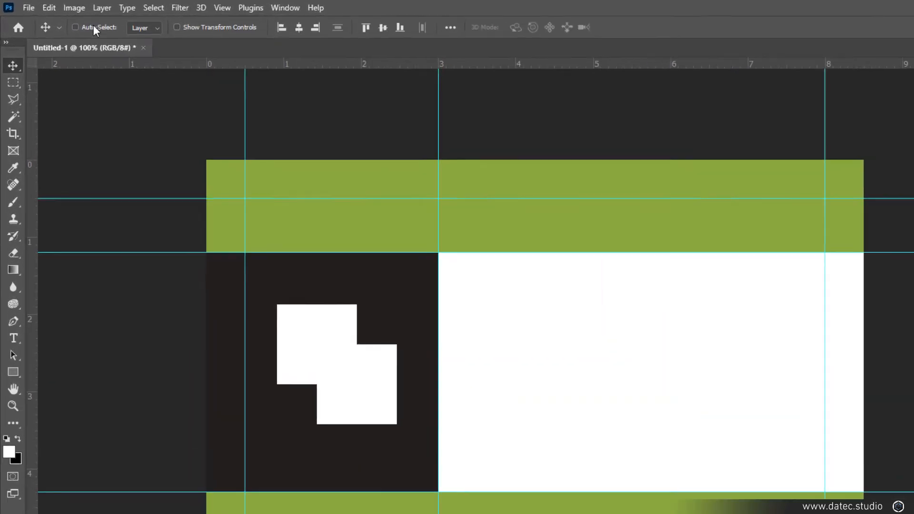
# Merge the two white squares into one shape layer and cut out their overlap with Exclude Overlapping Shapes
pyautogui.click(102, 8)
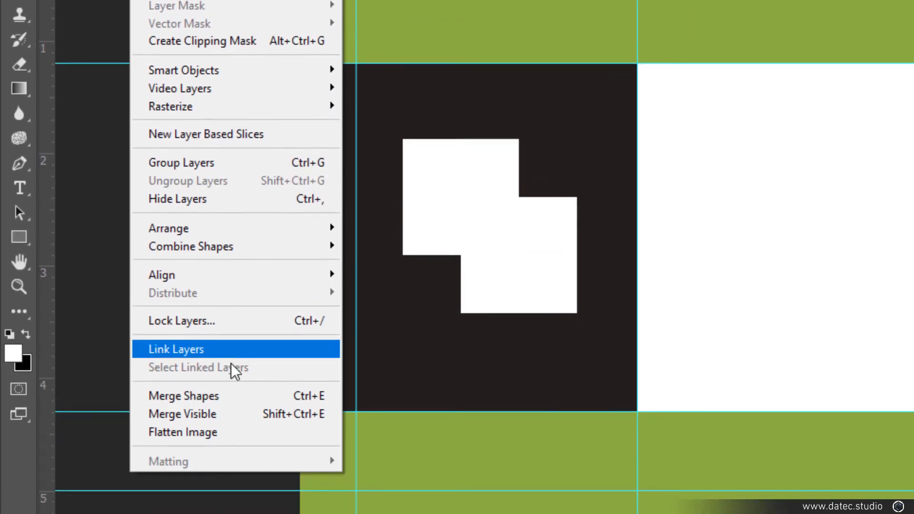
pyautogui.click(224, 396)
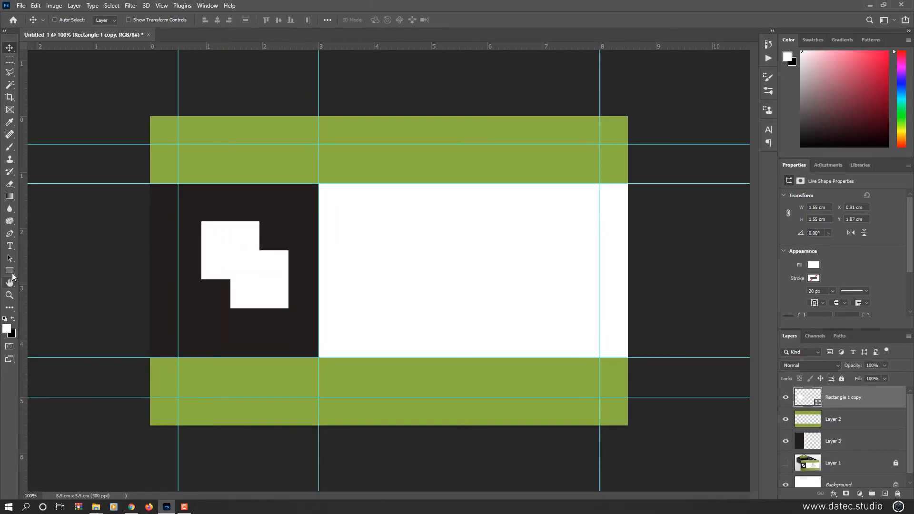
pyautogui.click(9, 272)
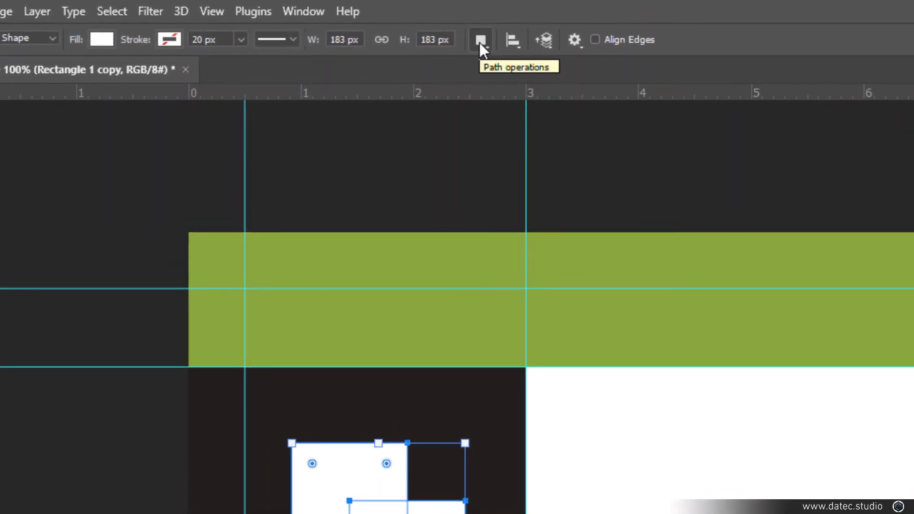
pyautogui.click(481, 41)
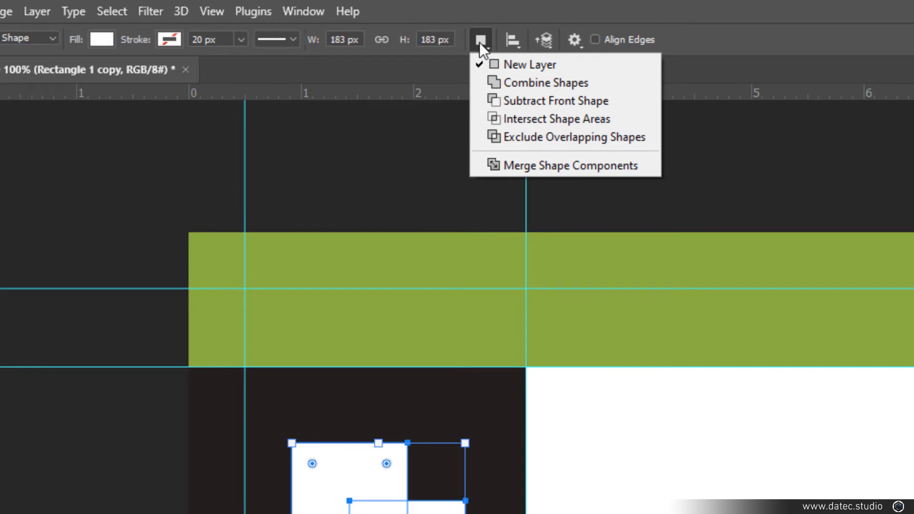
pyautogui.click(528, 138)
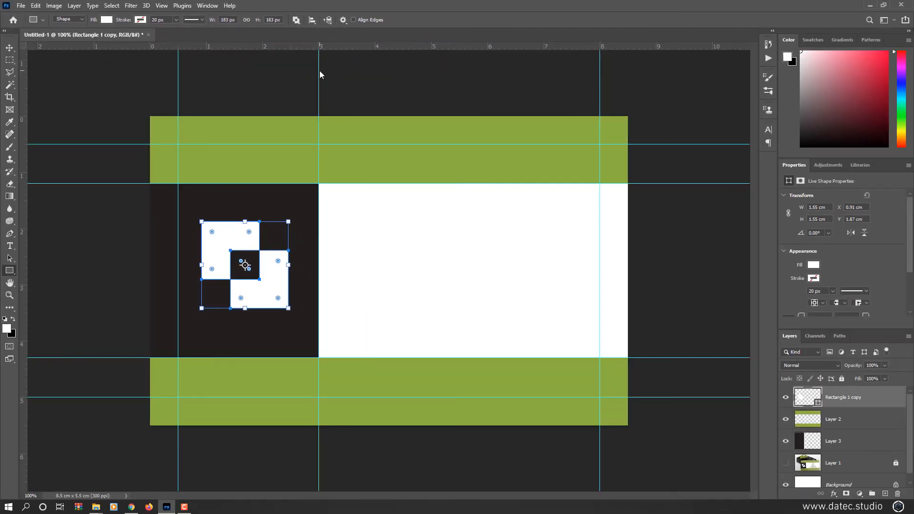
pyautogui.click(9, 48)
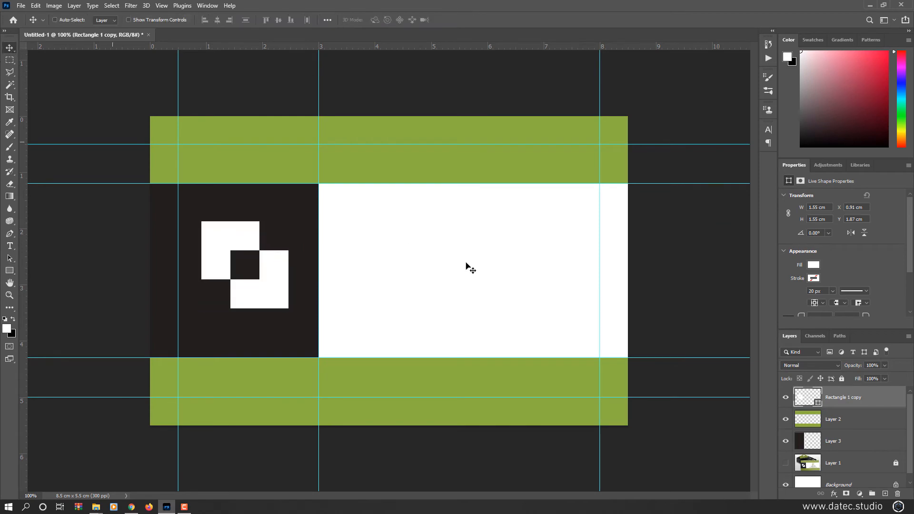
# Compare the layout with the reference image, restore the layers, and draw an upright ellipse about 0.47 x 1.8 cm in the white area
pyautogui.keyDown('alt'); pyautogui.click(786, 463); pyautogui.keyUp('alt')
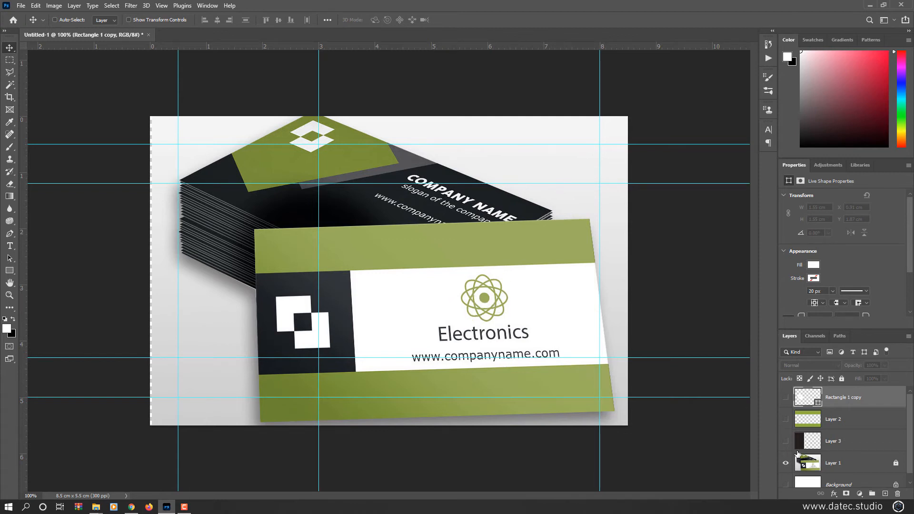
pyautogui.keyDown('alt'); pyautogui.click(786, 463); pyautogui.keyUp('alt')
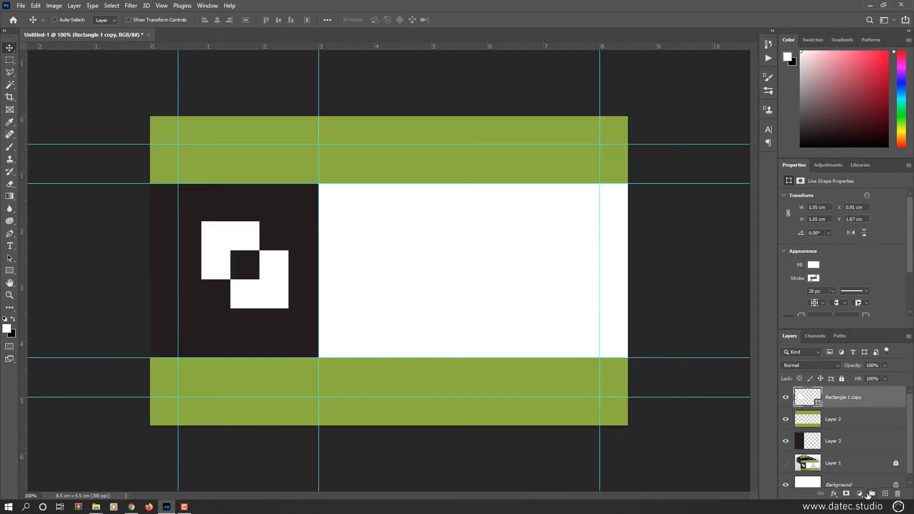
pyautogui.click(11, 272)
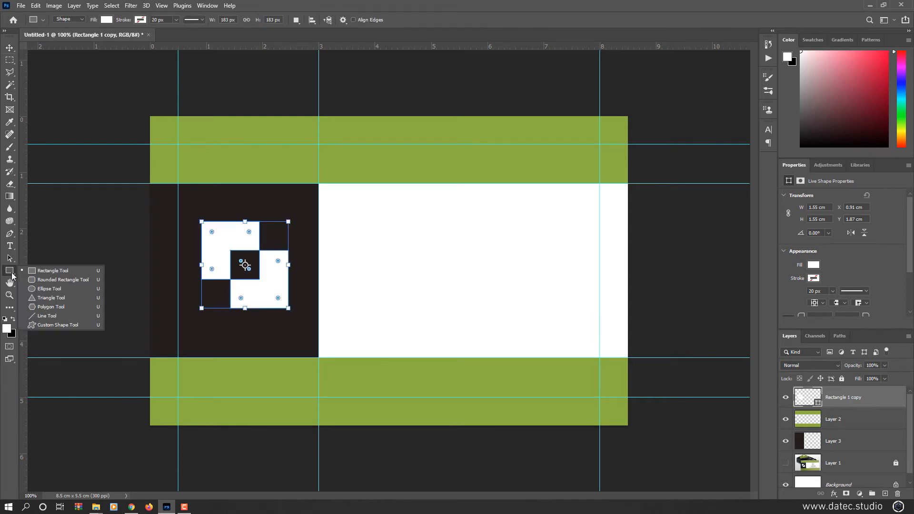
pyautogui.click(45, 289)
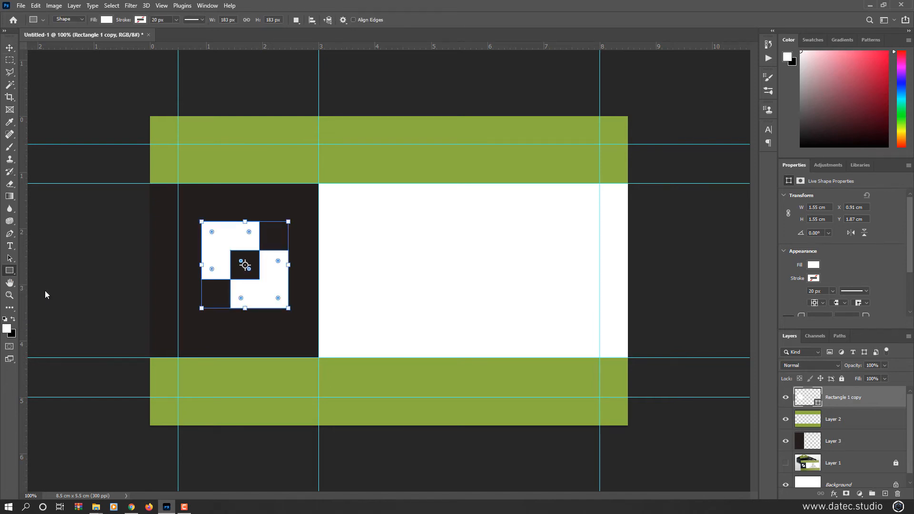
pyautogui.moveTo(438, 213); pyautogui.dragTo(465, 313)
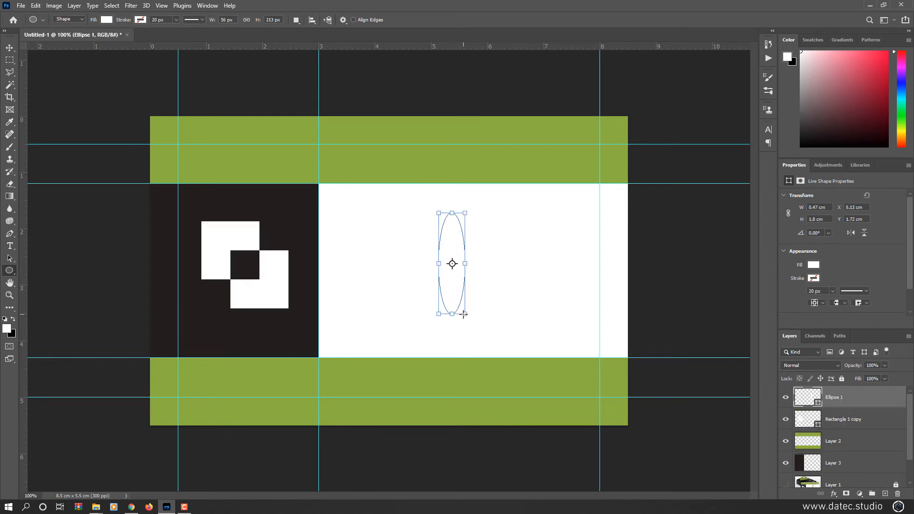
# Remove the ellipse's fill and give it a solid green stroke (#8eb03e) sampled from the upper band
pyautogui.click(106, 20)
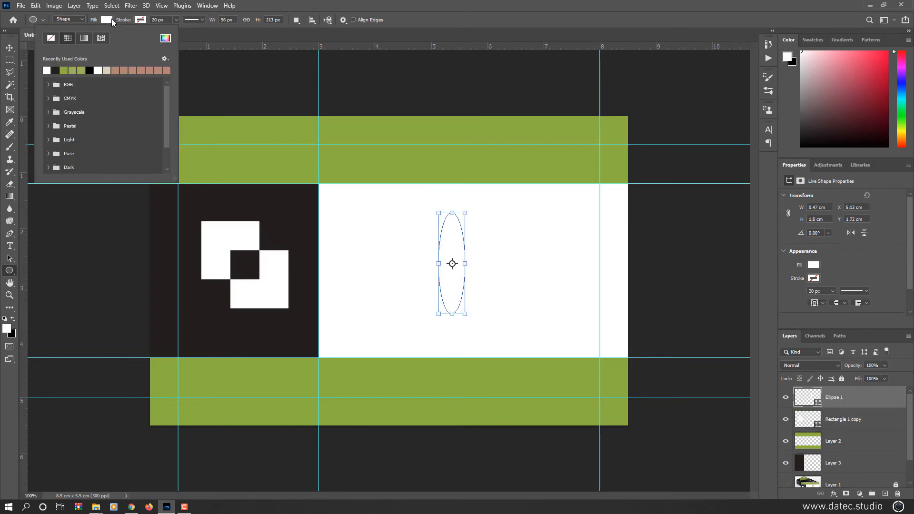
pyautogui.click(49, 42)
pyautogui.click(139, 22)
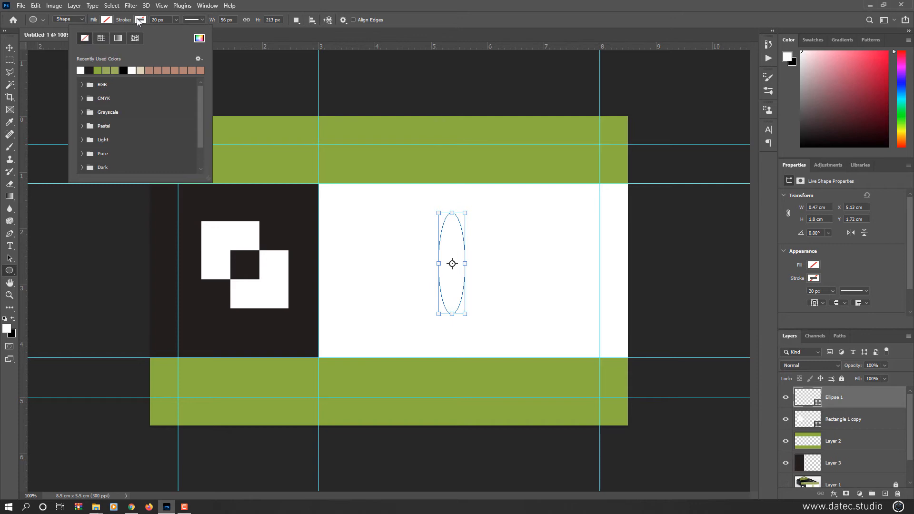
pyautogui.click(81, 70)
pyautogui.click(199, 38)
pyautogui.click(412, 166)
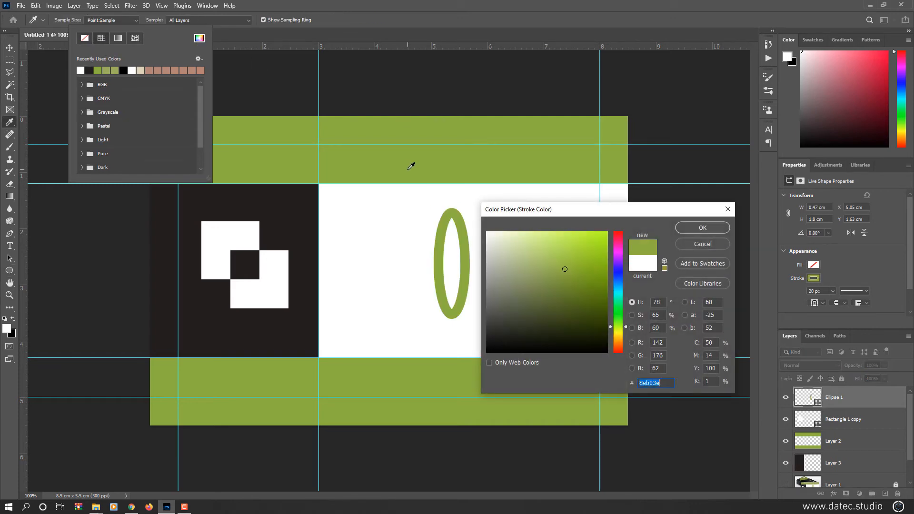
pyautogui.click(703, 228)
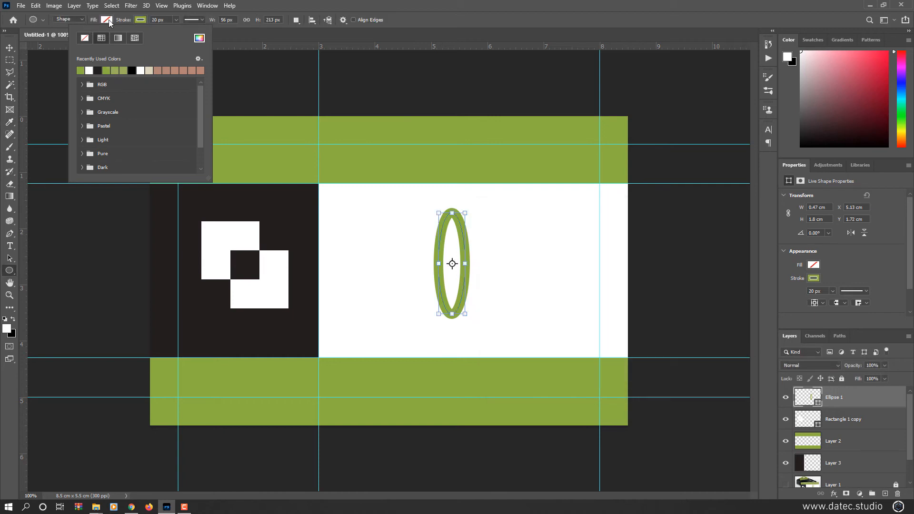
# Set the ellipse's stroke width to 5 px
pyautogui.click(173, 21)
pyautogui.click(175, 21)
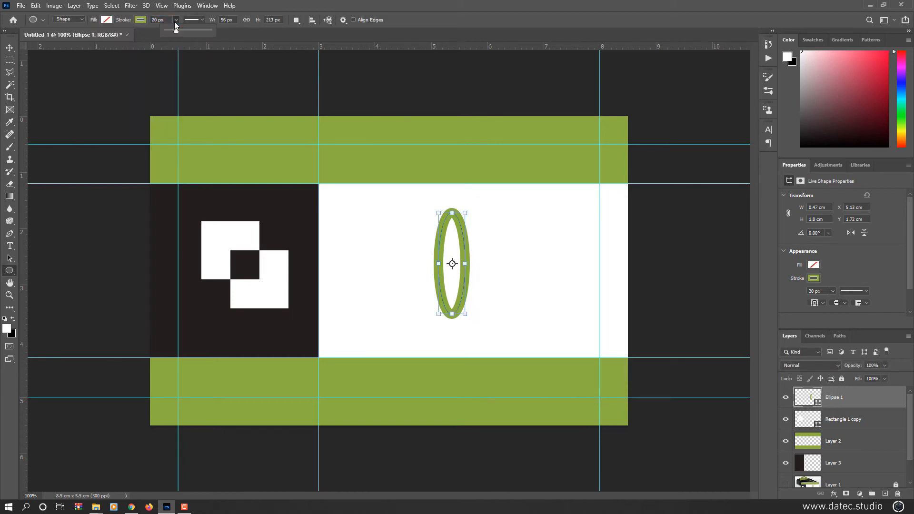
pyautogui.moveTo(172, 30); pyautogui.dragTo(123, 21)
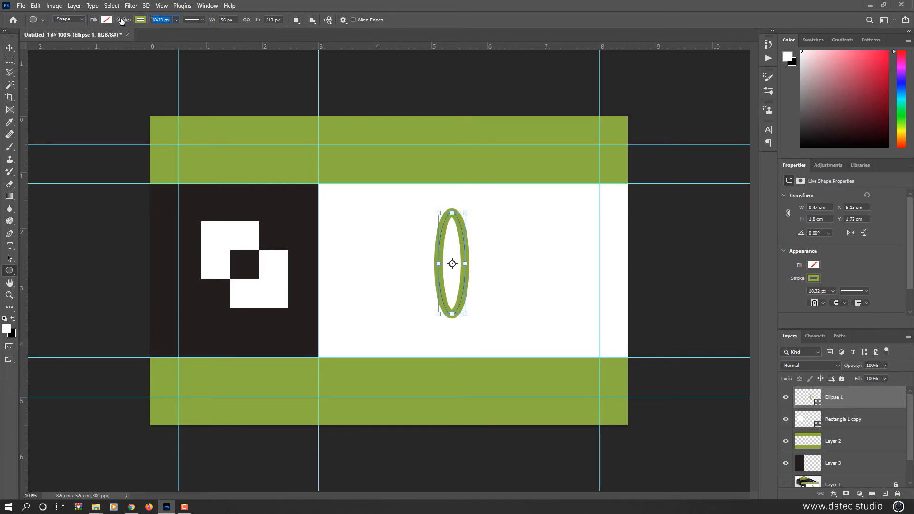
pyautogui.write('5')
pyautogui.press('Return')
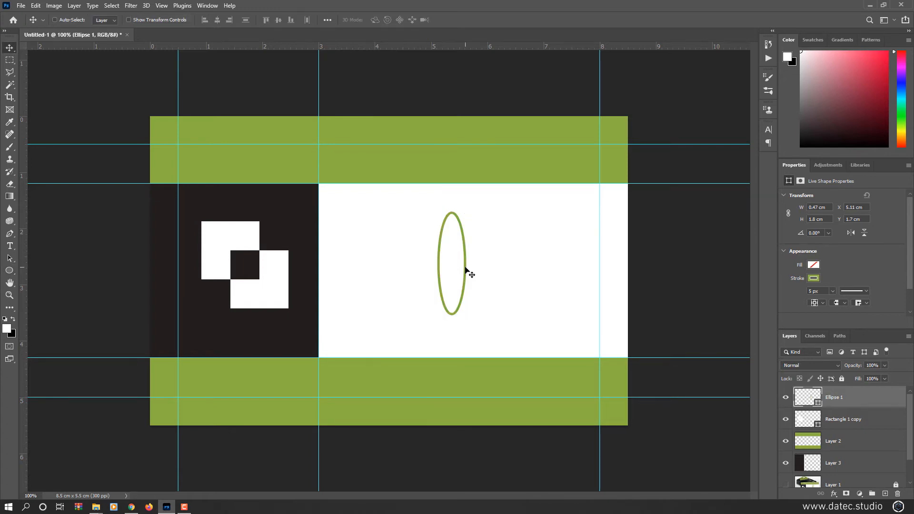
# Widen the green ellipse symmetrically about its centre to about 0.73 cm, keeping its height
pyautogui.hotkey('ctrl', 't')
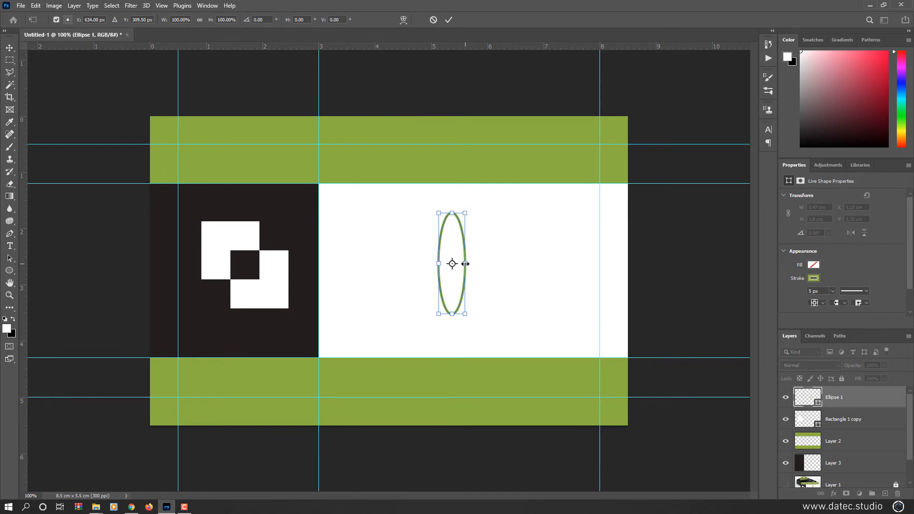
pyautogui.moveTo(465, 264); pyautogui.dragTo(473, 262)
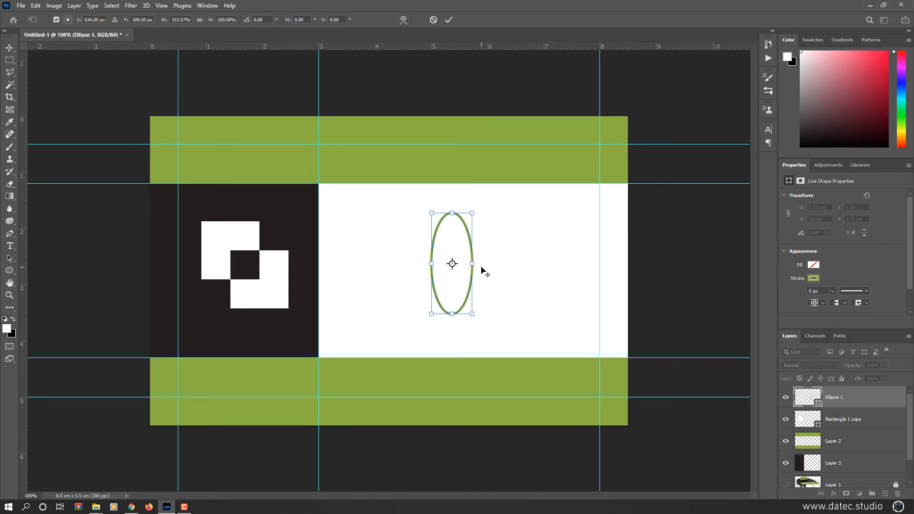
pyautogui.press('Return')
# Create a transformed copy of the green ellipse rotated 45° about its centre
pyautogui.hotkey('ctrl', 'alt', 't')
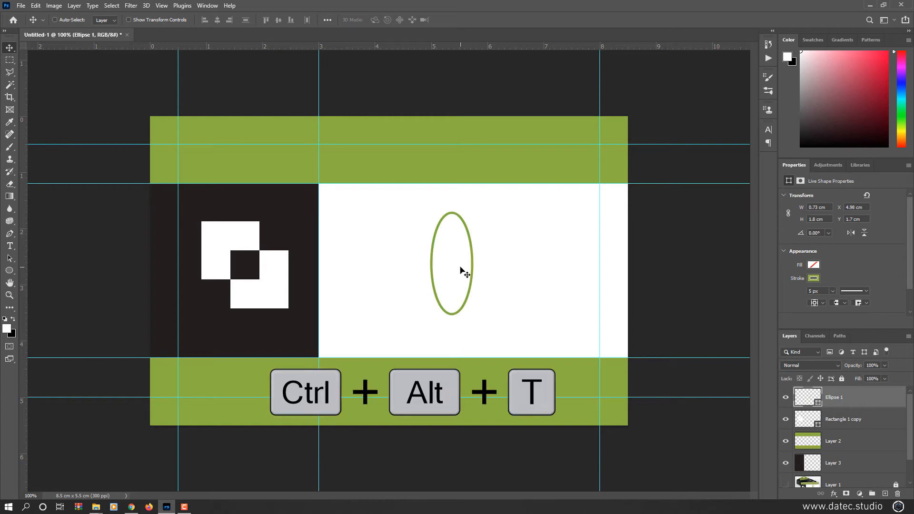
pyautogui.press('ctrl')
pyautogui.hotkey('ctrl', 'alt', 't')
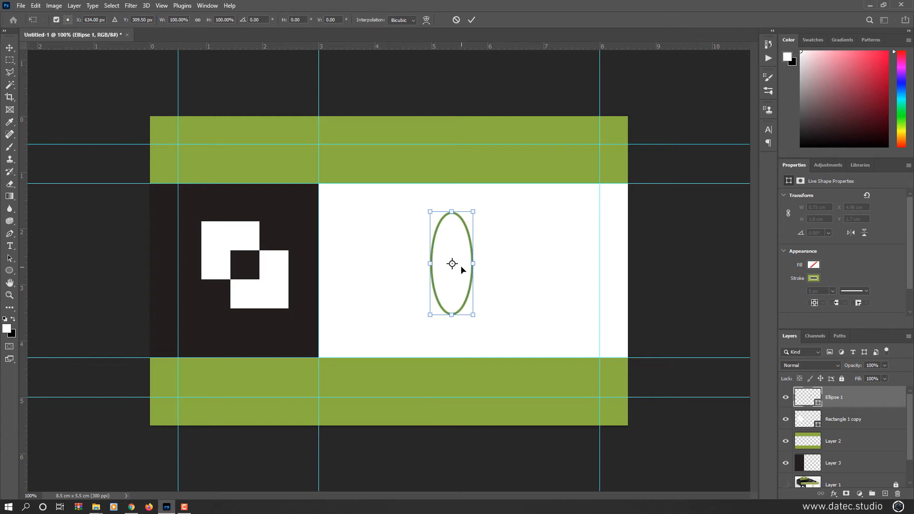
pyautogui.press('shift')
pyautogui.moveTo(494, 210); pyautogui.dragTo(521, 252)
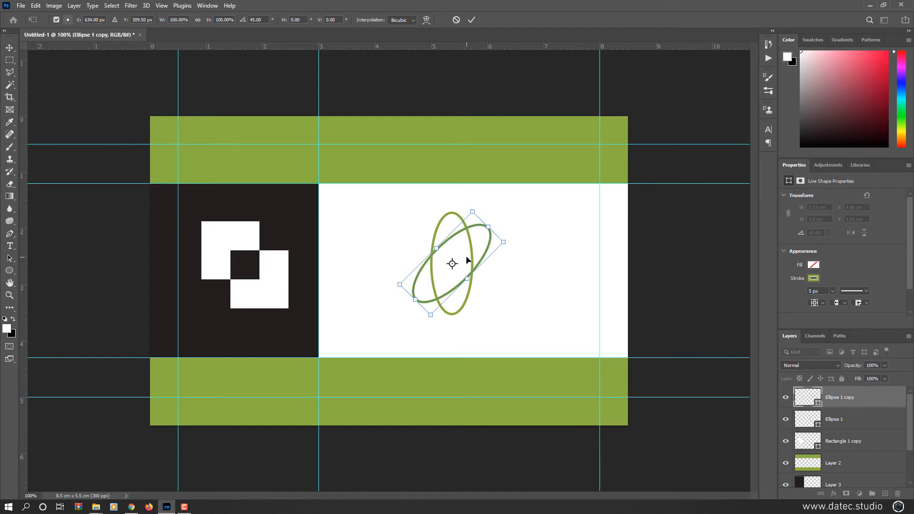
pyautogui.press('Return')
# Repeat the 45° rotate-and-copy transform to add two more ellipses and complete the atom outline
pyautogui.hotkey('ctrl', 'alt', 'shift', 't')
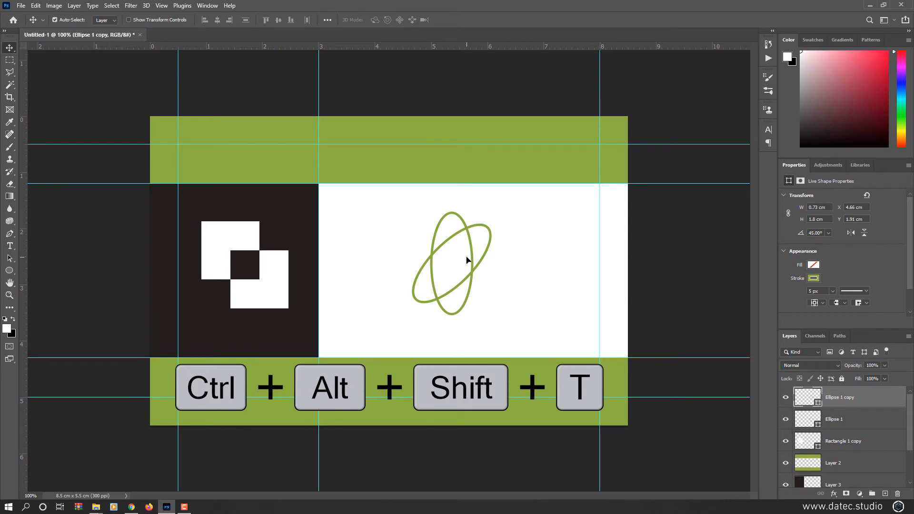
pyautogui.hotkey('ctrl', 'alt', 'shift', 't')
pyautogui.hotkey('ctrl', 'alt', 'shift', 't')
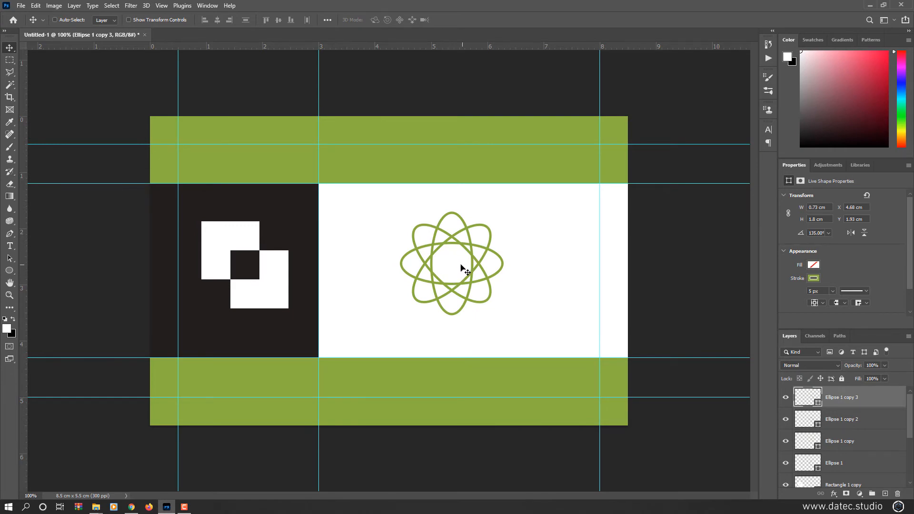
# Draw a circle about 0.4 cm across beside the atom outline, with no stroke and the same green as its fill
pyautogui.click(9, 270)
pyautogui.moveTo(494, 235); pyautogui.dragTo(547, 269)
pyautogui.click(141, 20)
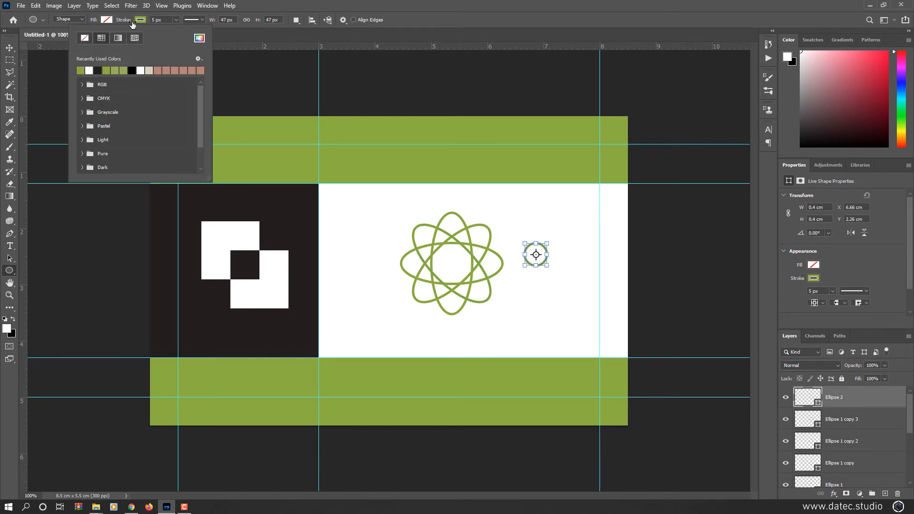
pyautogui.click(85, 40)
pyautogui.click(106, 20)
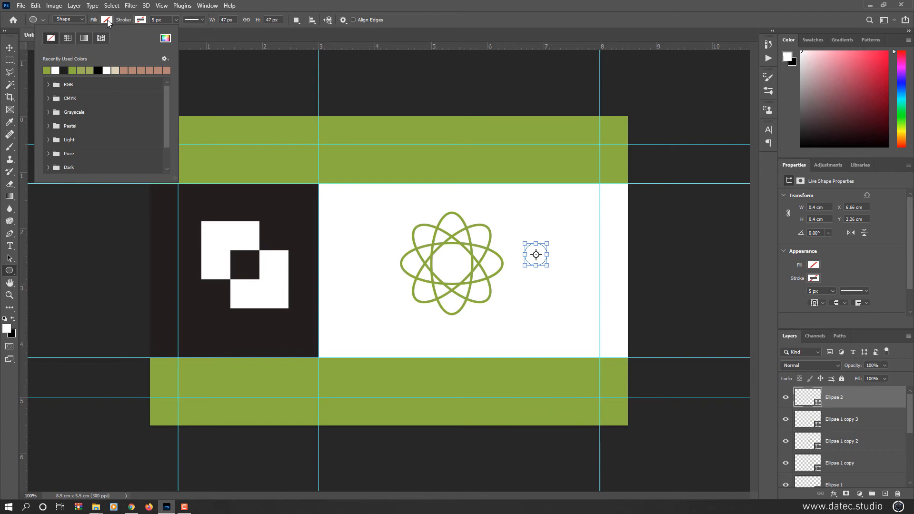
pyautogui.click(47, 70)
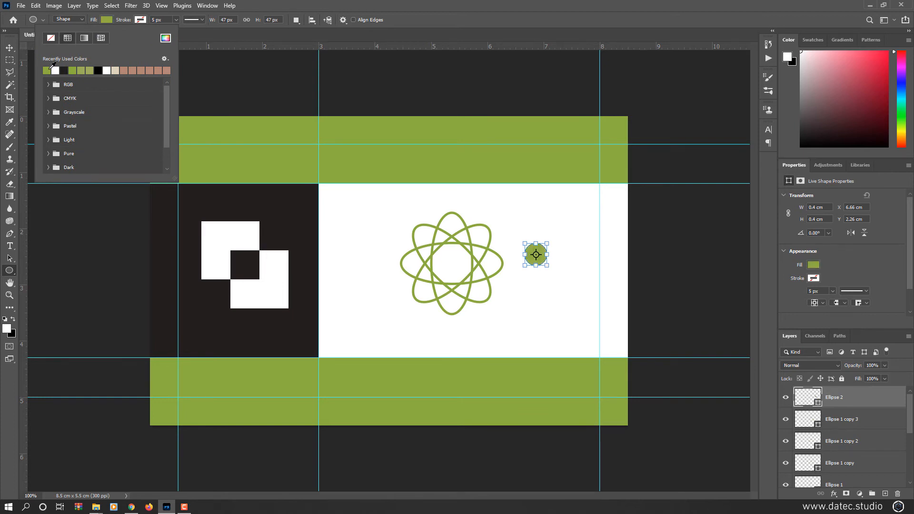
# Move the green circle to the centre of the atom outline and scale it down slightly
pyautogui.click(9, 48)
pyautogui.moveTo(536, 255); pyautogui.dragTo(458, 267)
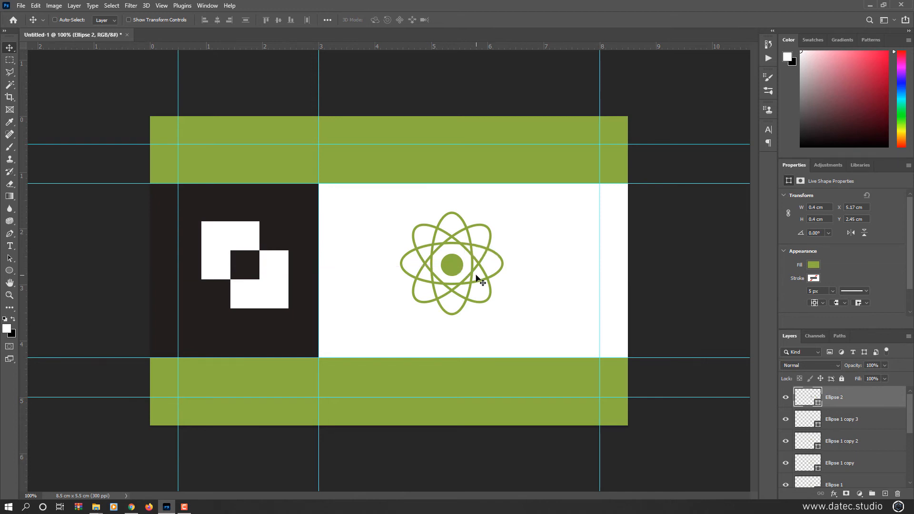
pyautogui.hotkey('ctrl', 't')
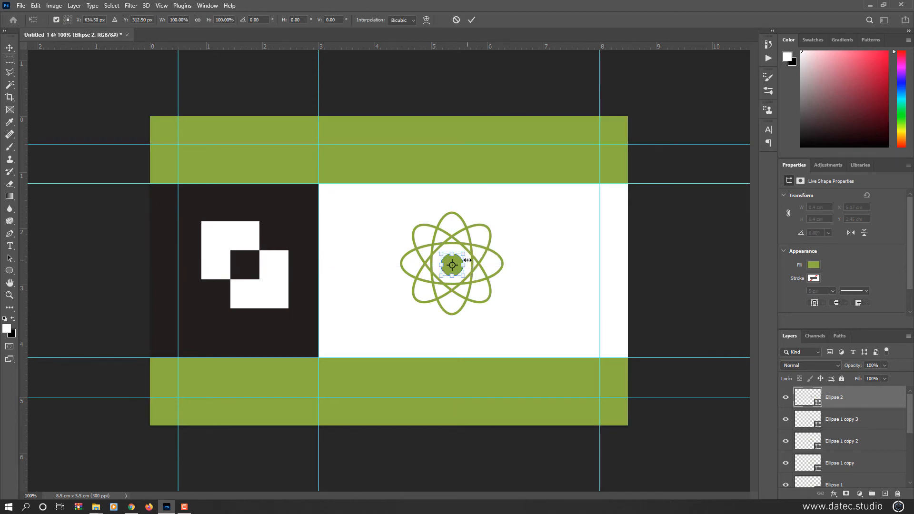
pyautogui.moveTo(465, 252); pyautogui.dragTo(462, 255)
pyautogui.press('Return')
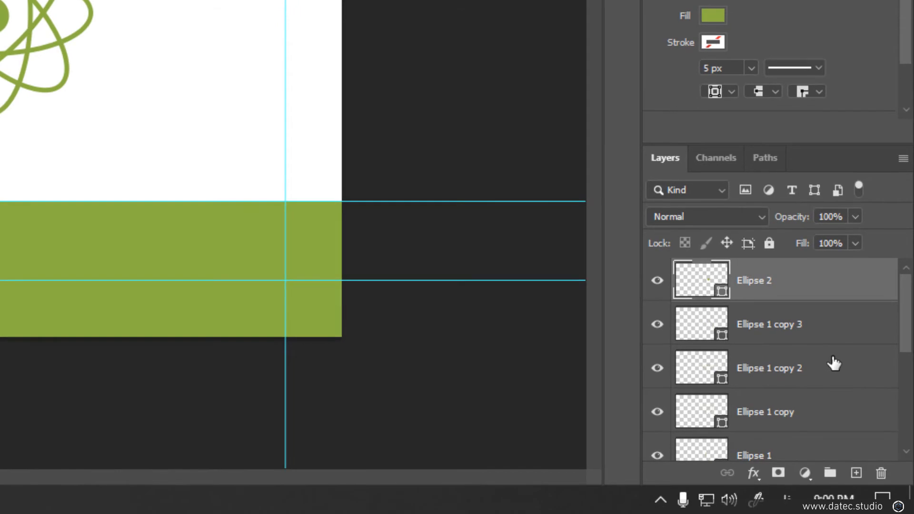
# Group the circle and all four ellipse layers and name the group Logo_01
pyautogui.scroll(-2, 871, 439)
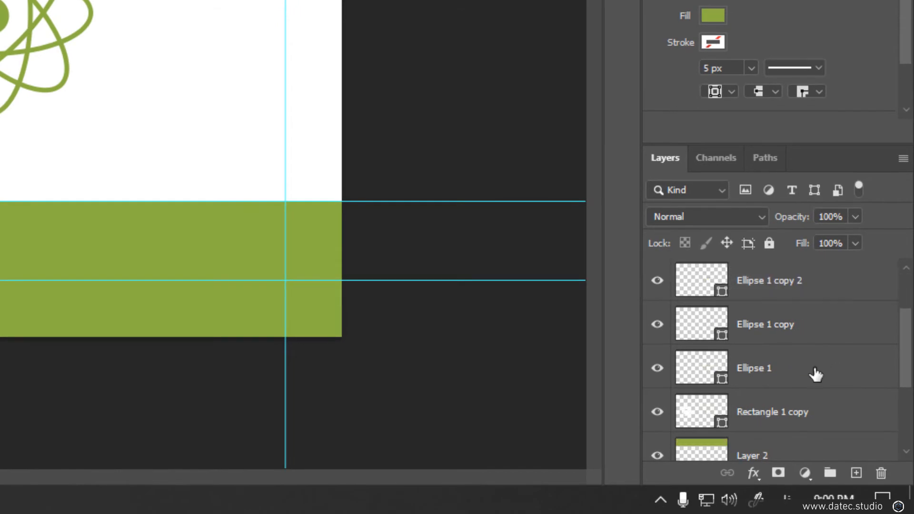
pyautogui.keyDown('shift'); pyautogui.click(816, 375); pyautogui.keyUp('shift')
pyautogui.hotkey('ctrl', 'g')
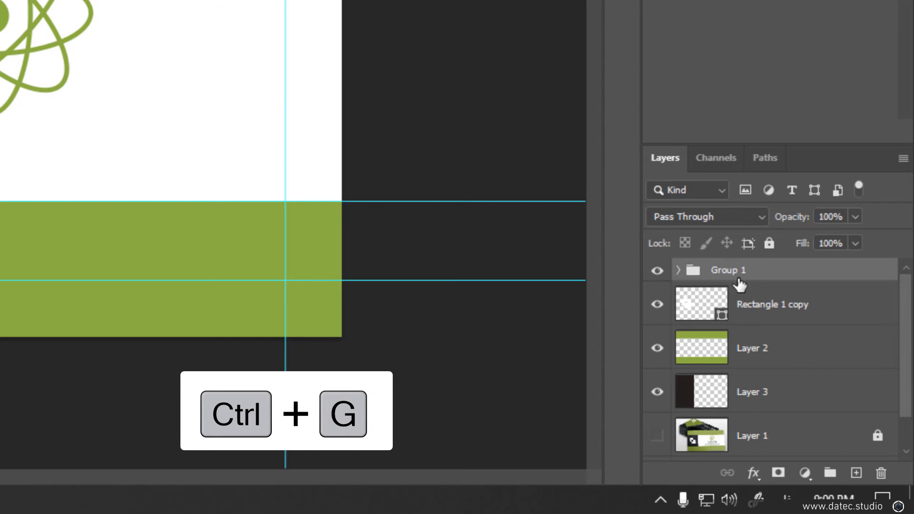
pyautogui.doubleClick(736, 270)
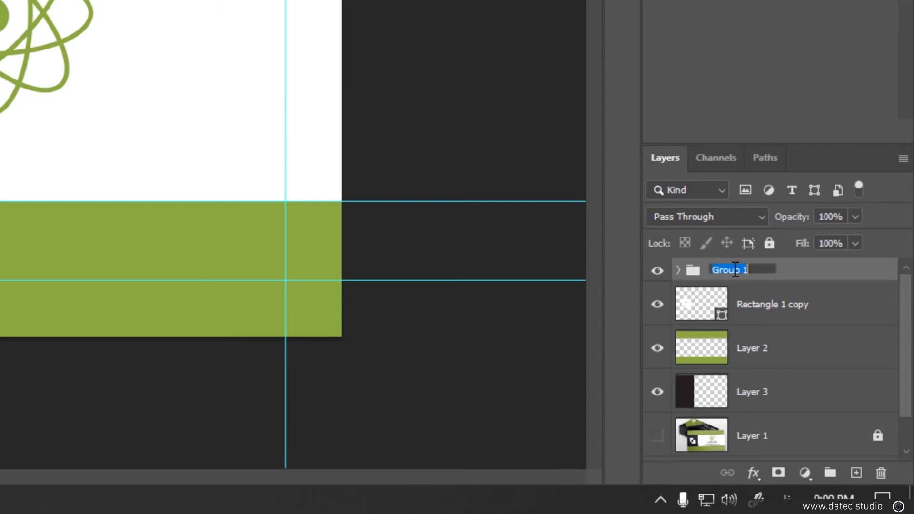
pyautogui.write('Logo_01')
pyautogui.press('Return')
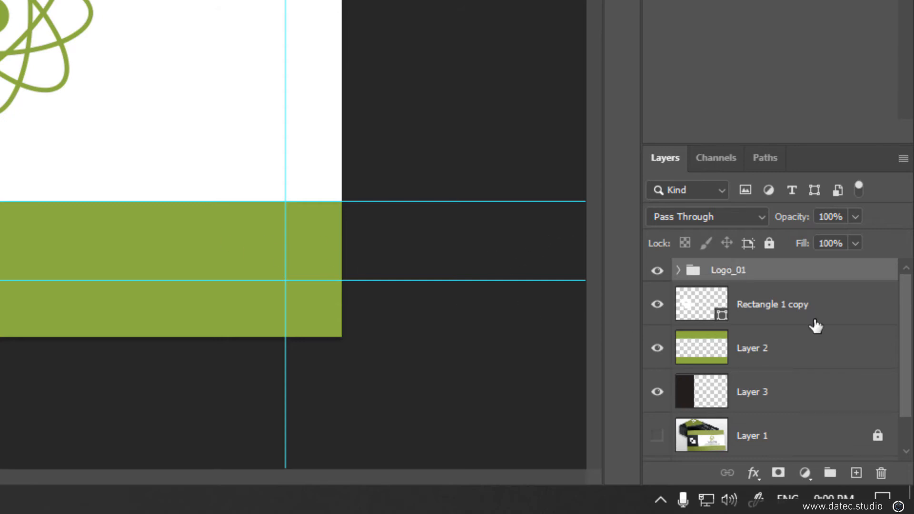
# Rename the white squares' shape layer, Rectangle 1 copy, as Logo_02
pyautogui.click(799, 315)
pyautogui.doubleClick(787, 305)
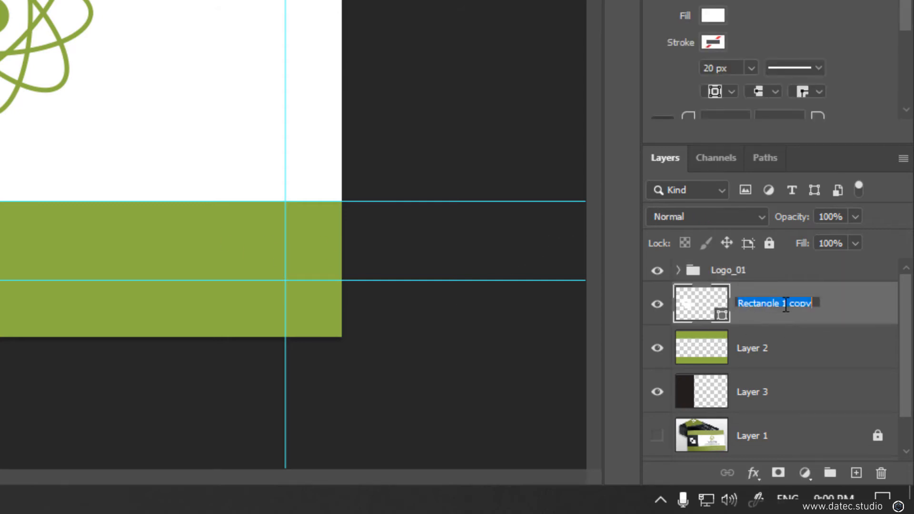
pyautogui.write('L')
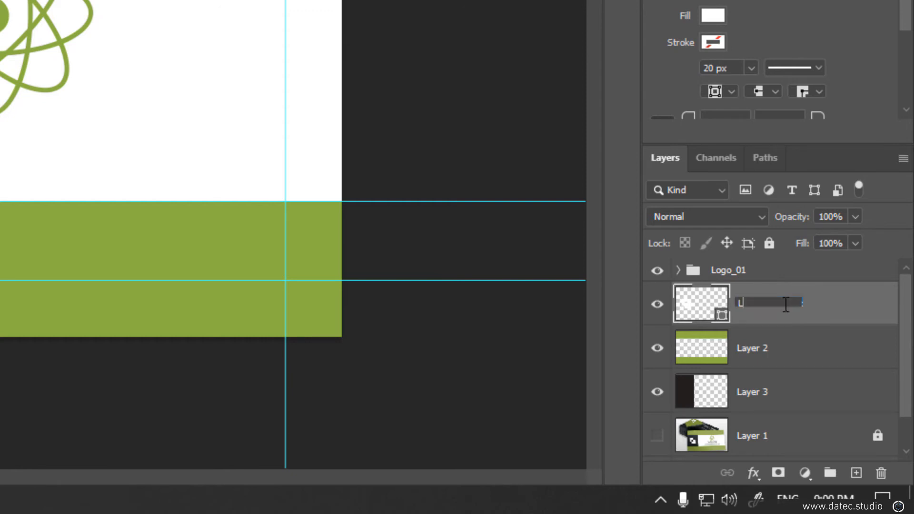
pyautogui.write('ogo_02')
pyautogui.press('Return')
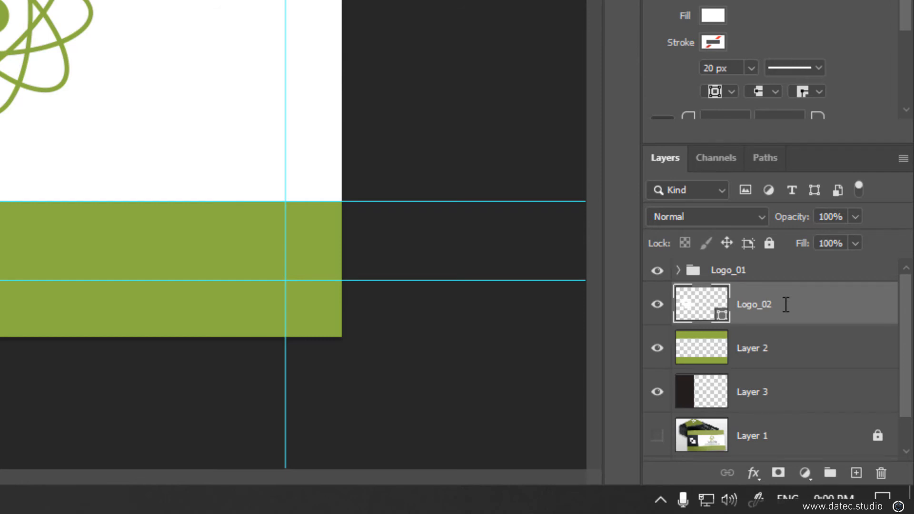
# Rename the green bands' layer, Layer 2, as Green_Borders
pyautogui.doubleClick(753, 355)
pyautogui.write('Green')
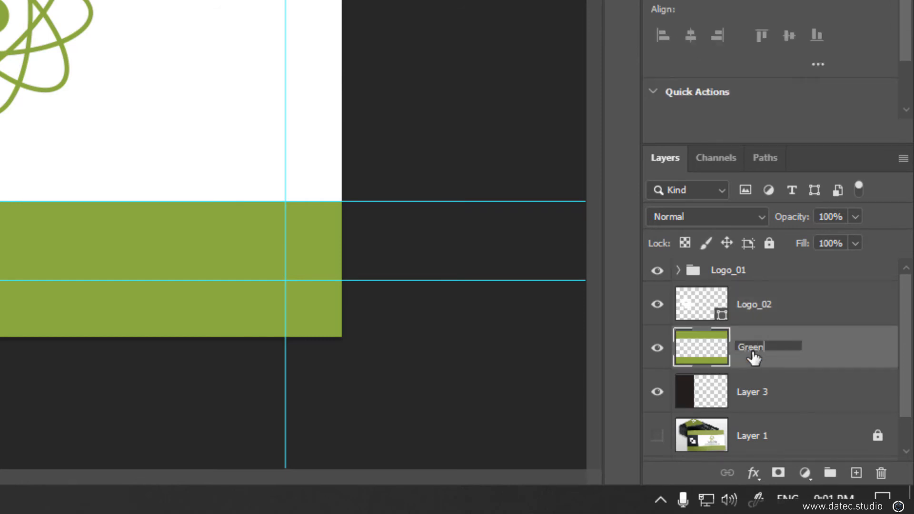
pyautogui.write('_Borders')
pyautogui.press('Return')
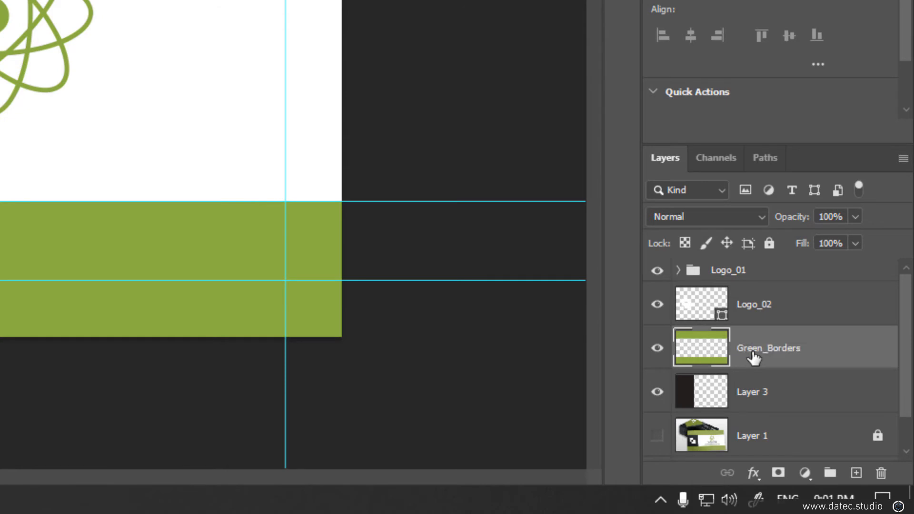
# Rename the black panel's layer, Layer 3, as Black_BG
pyautogui.doubleClick(755, 392)
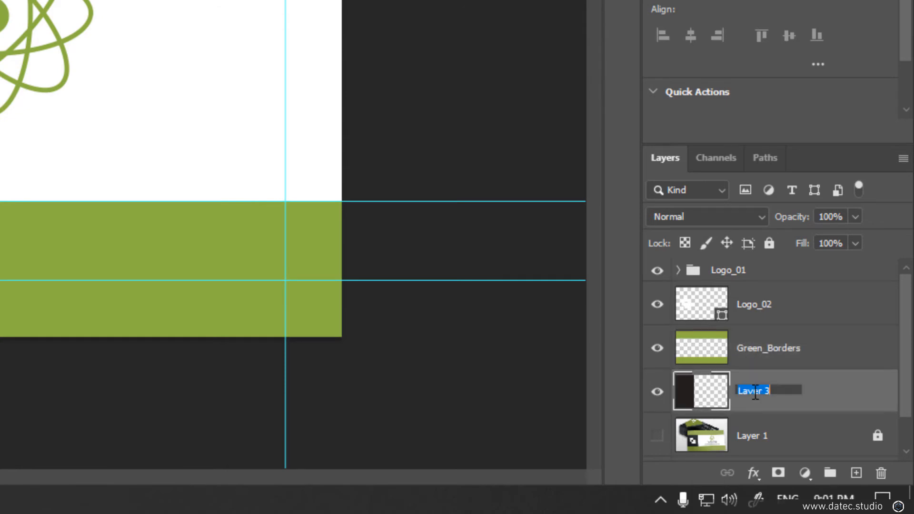
pyautogui.write('Black_BG')
pyautogui.press('Return')
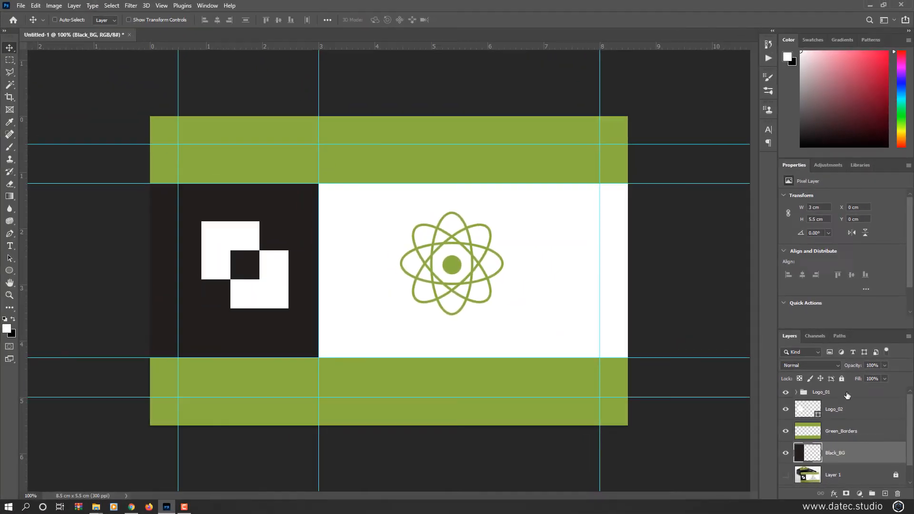
# Move the Logo_01 group up towards the middle of the white area and scale it down proportionally
pyautogui.click(848, 395)
pyautogui.moveTo(460, 267); pyautogui.dragTo(477, 253)
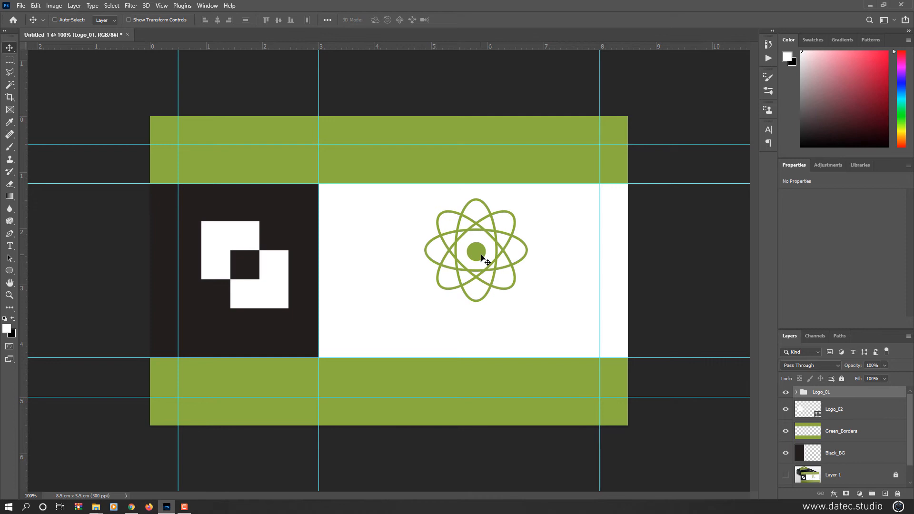
pyautogui.hotkey('ctrl', 't')
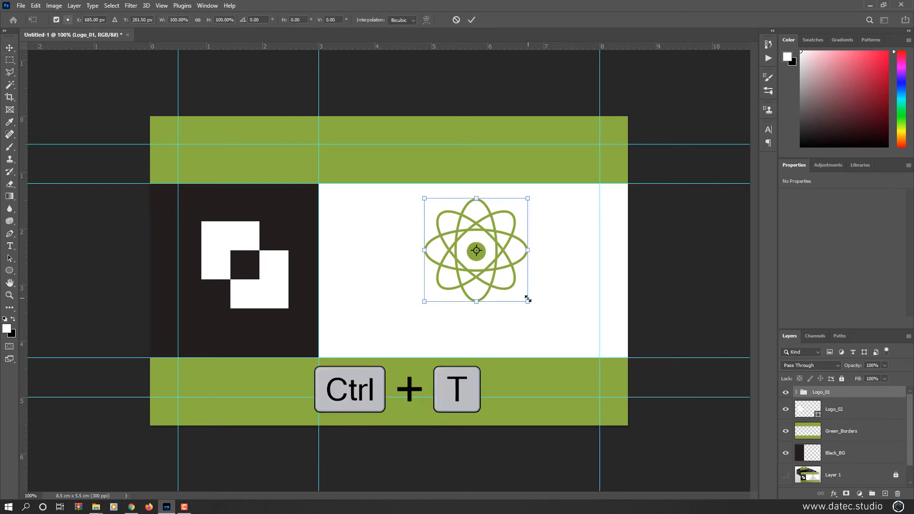
pyautogui.hotkey('alt', 'shift')
pyautogui.moveTo(530, 301); pyautogui.dragTo(492, 260)
pyautogui.press('Return')
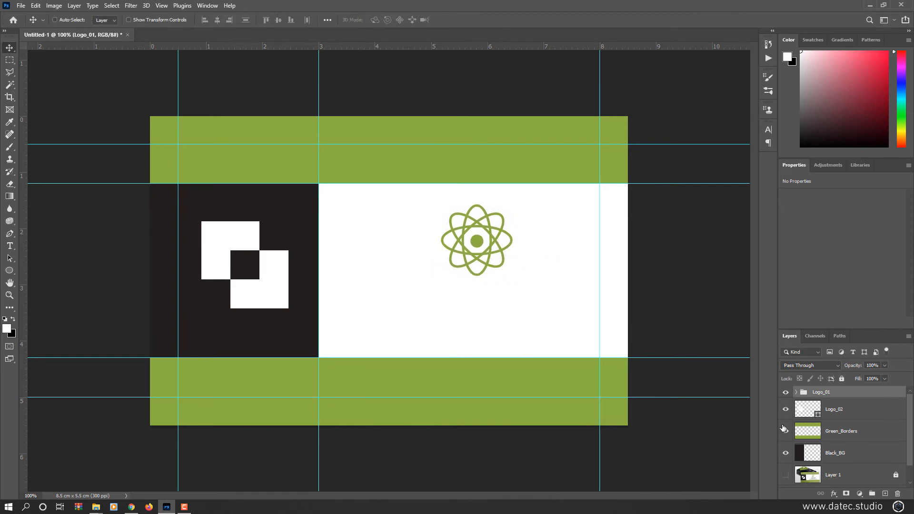
# Isolate the reference image layer to examine the text under the atom logo, and restore the card layers' visibility
pyautogui.scroll(-1, 784, 429)
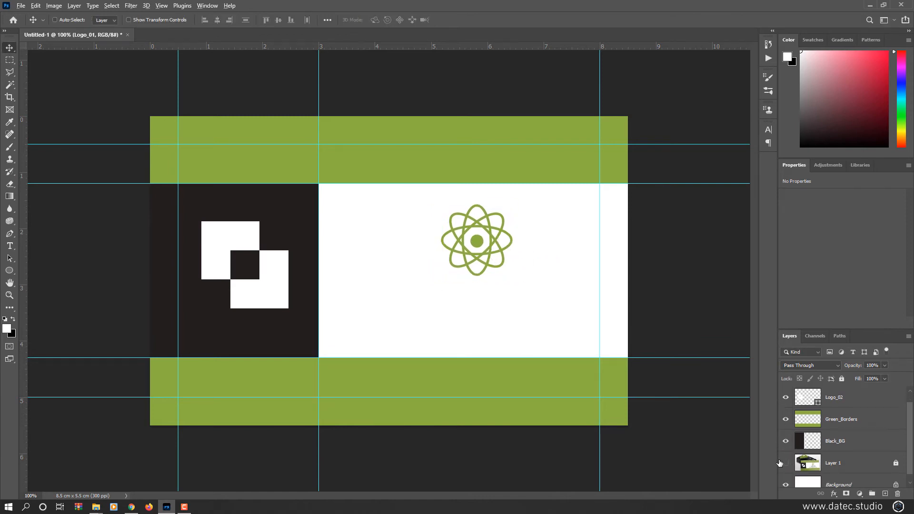
pyautogui.keyDown('alt'); pyautogui.click(786, 463); pyautogui.keyUp('alt')
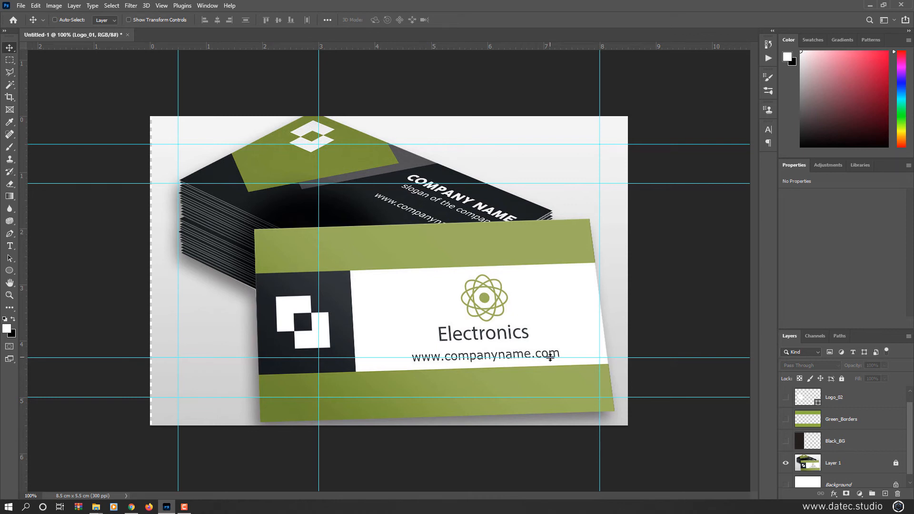
pyautogui.keyDown('alt'); pyautogui.click(786, 463); pyautogui.keyUp('alt')
pyautogui.scroll(1, 817, 419)
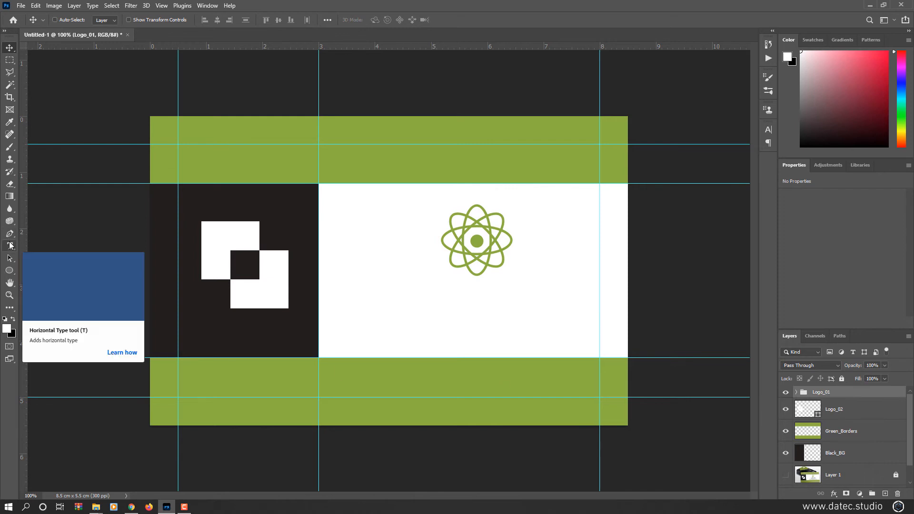
# Set the foreground colour to black with K at 100% for the card text
pyautogui.press('i')
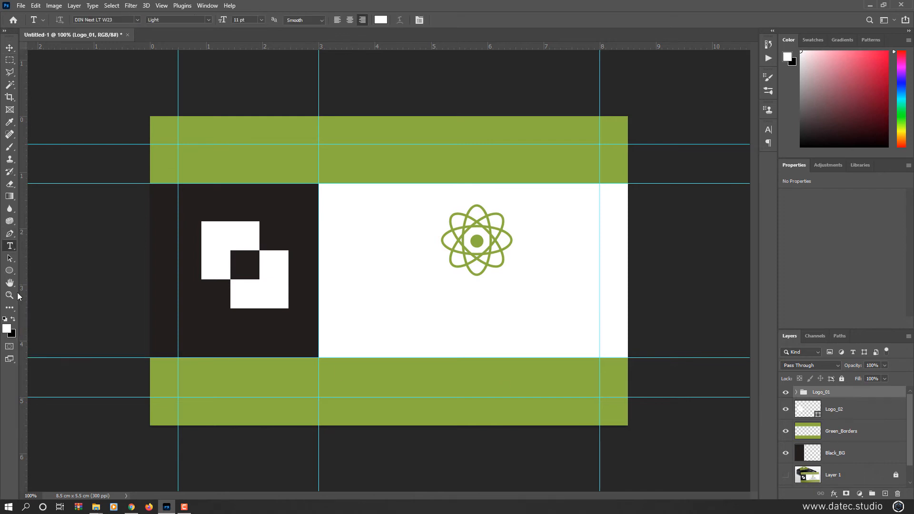
pyautogui.click(7, 329)
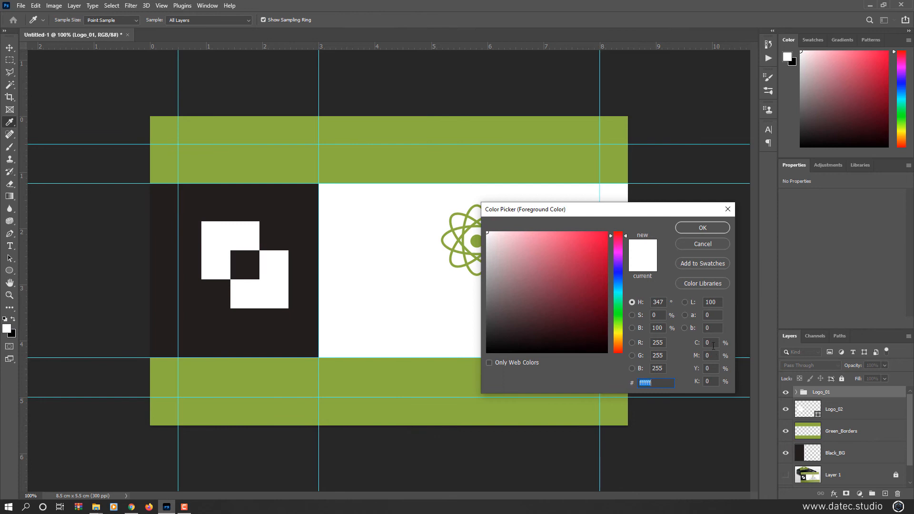
pyautogui.click(711, 381)
pyautogui.write('100')
pyautogui.click(703, 228)
pyautogui.press('t')
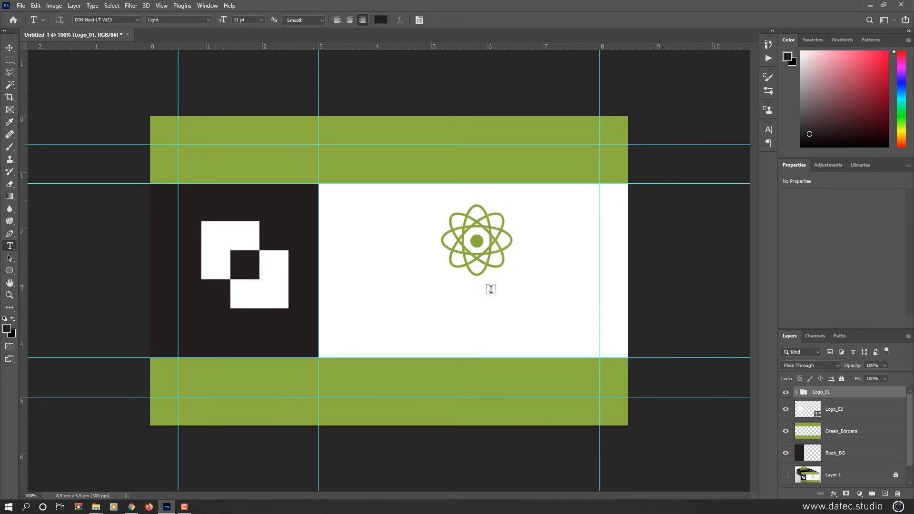
# Add the centre-aligned text "Company" and position it directly beneath the atom logo, aligned with the logo's centre
pyautogui.click(432, 301)
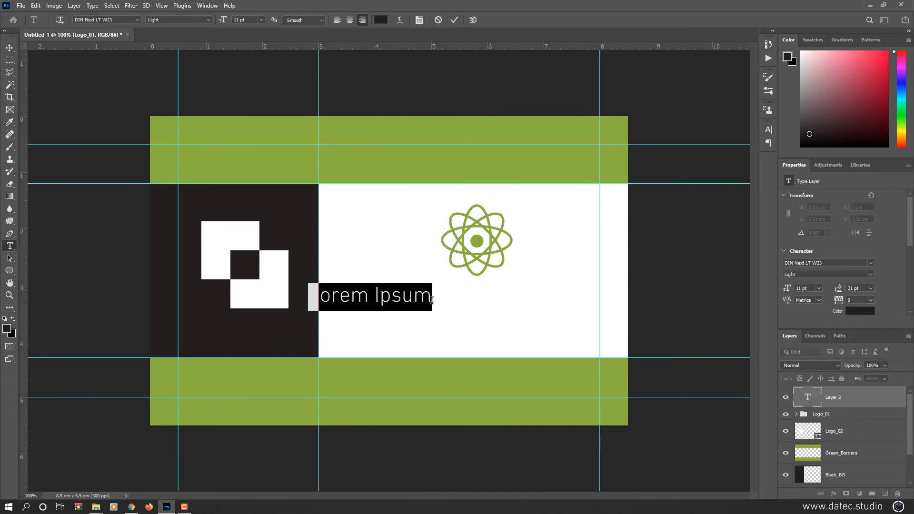
pyautogui.write('Company')
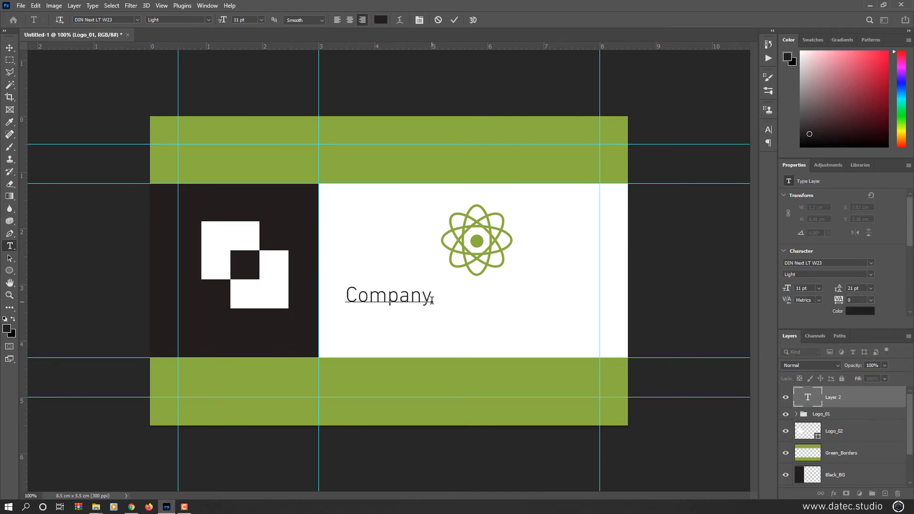
pyautogui.click(350, 21)
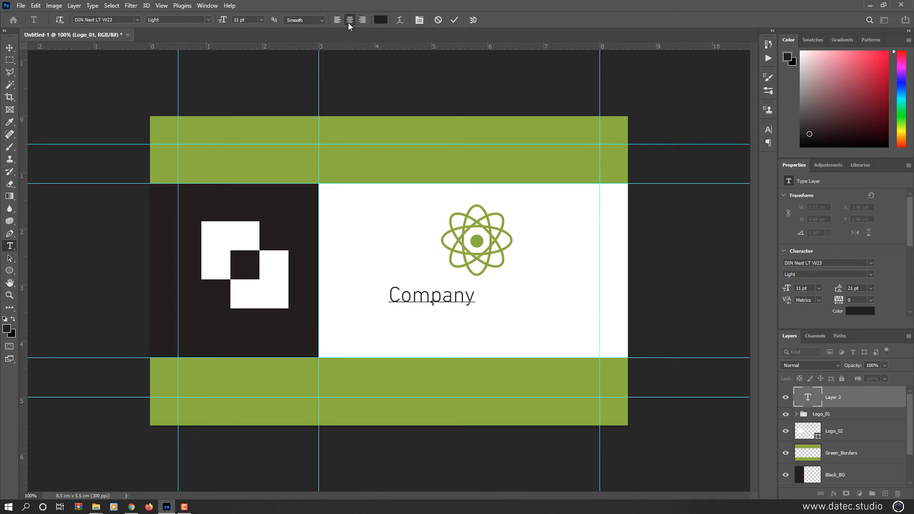
pyautogui.click(9, 48)
pyautogui.moveTo(428, 299); pyautogui.dragTo(481, 299)
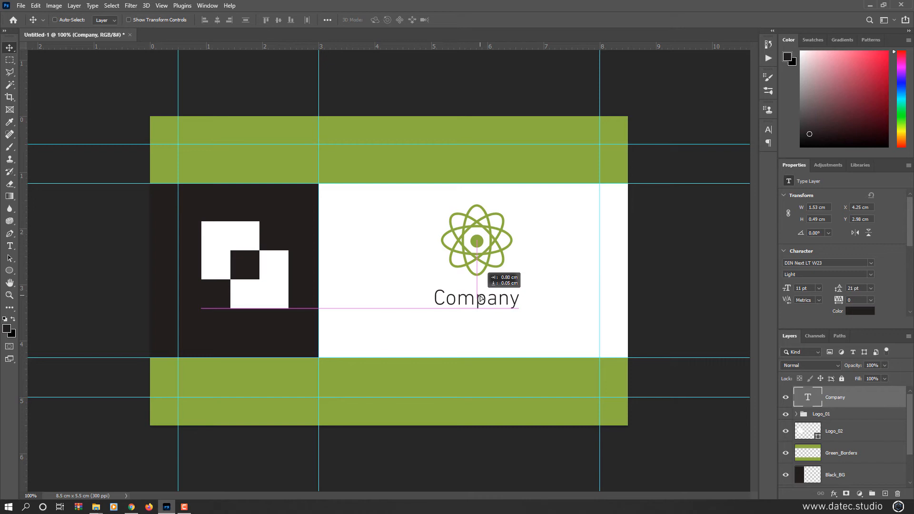
pyautogui.moveTo(481, 299)
pyautogui.mouseDown()
pyautogui.moveTo(474, 296)
pyautogui.moveTo(482, 299)
pyautogui.mouseUp()
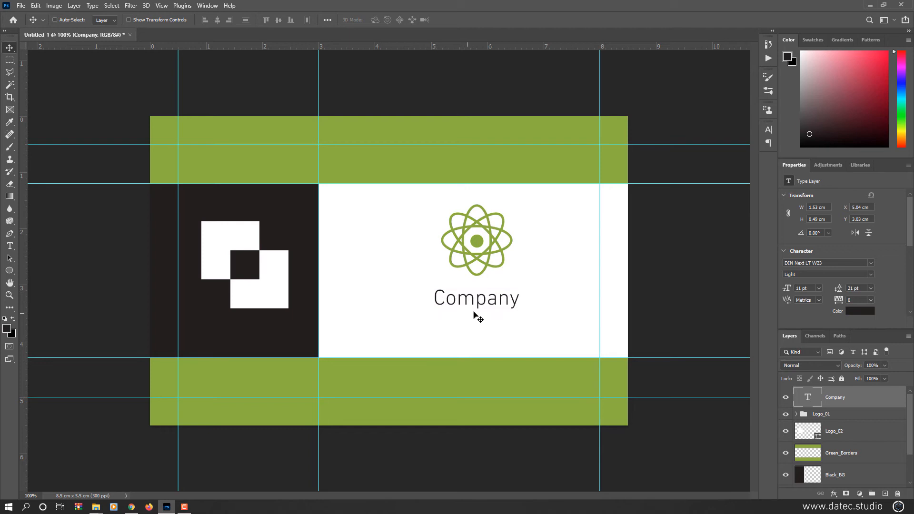
pyautogui.keyDown('alt'); pyautogui.keyDown('shift'); pyautogui.moveTo(481, 307); pyautogui.dragTo(476, 331); pyautogui.keyUp('shift'); pyautogui.keyUp('alt')
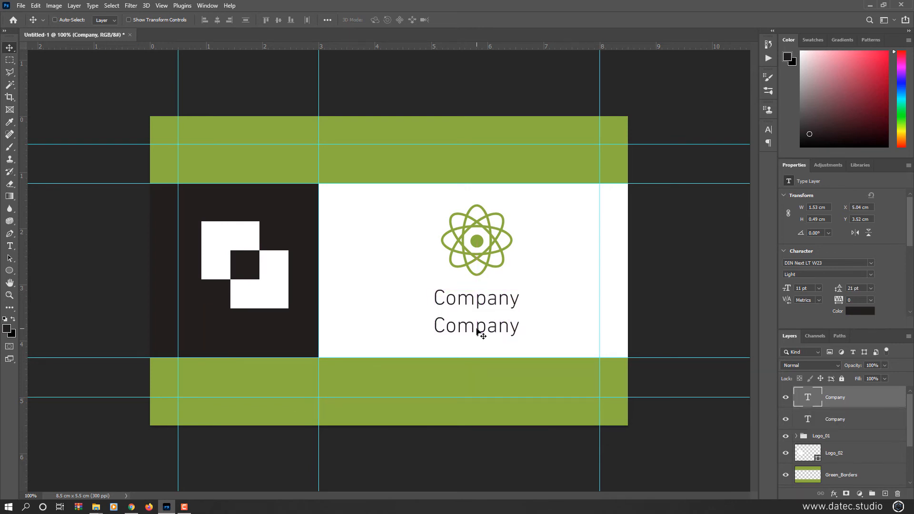
pyautogui.doubleClick(477, 329)
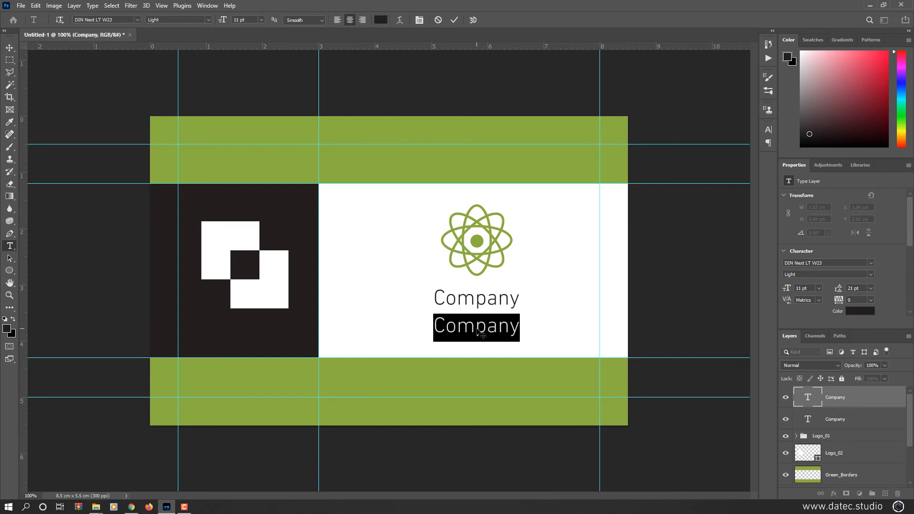
pyautogui.write('www.company.com')
pyautogui.hotkey('ctrl', 'Return')
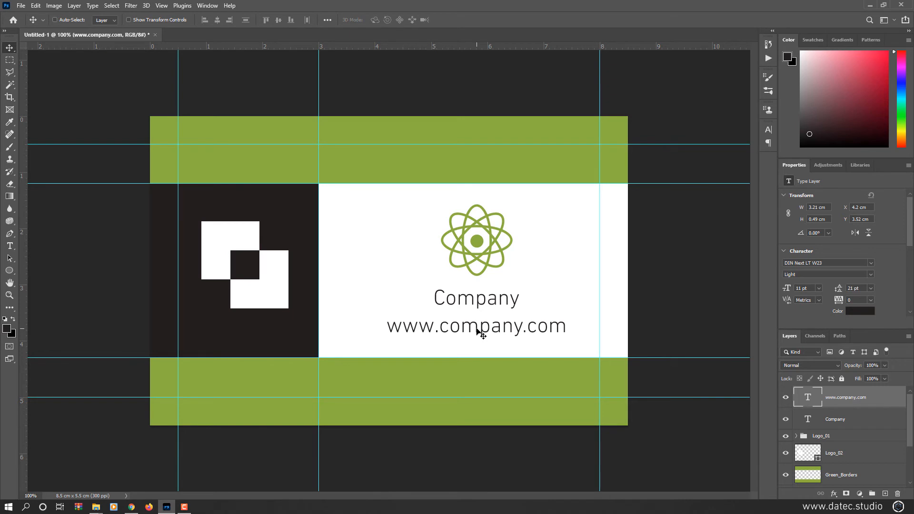
# Show only the reference image layer and create a new 8.5 x 5.5 cm RGB document at 300 pixels/inch
pyautogui.scroll(-3, 805, 453)
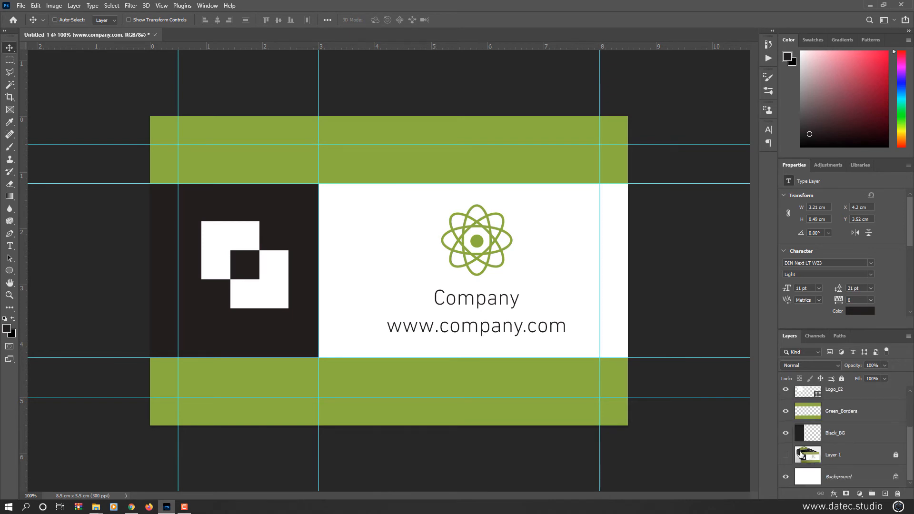
pyautogui.keyDown('alt'); pyautogui.click(786, 456); pyautogui.keyUp('alt')
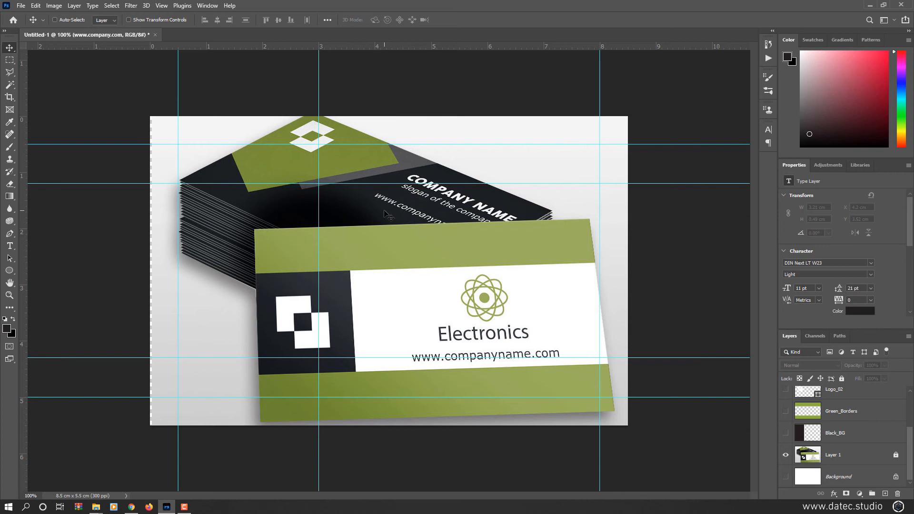
pyautogui.click(20, 7)
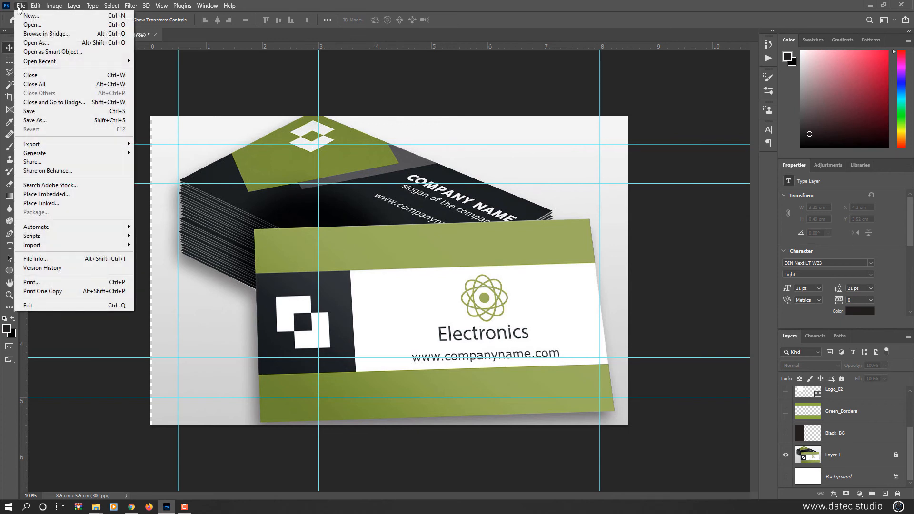
pyautogui.click(53, 17)
pyautogui.click(626, 169)
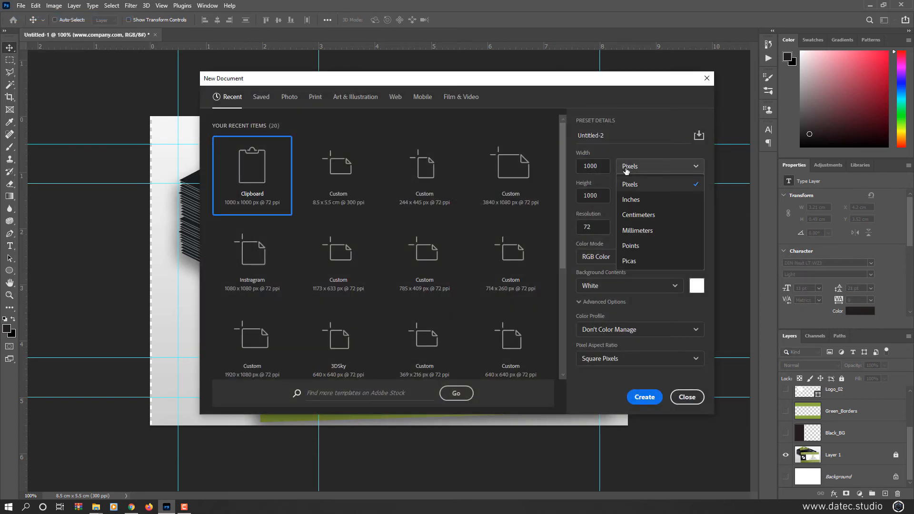
pyautogui.click(638, 214)
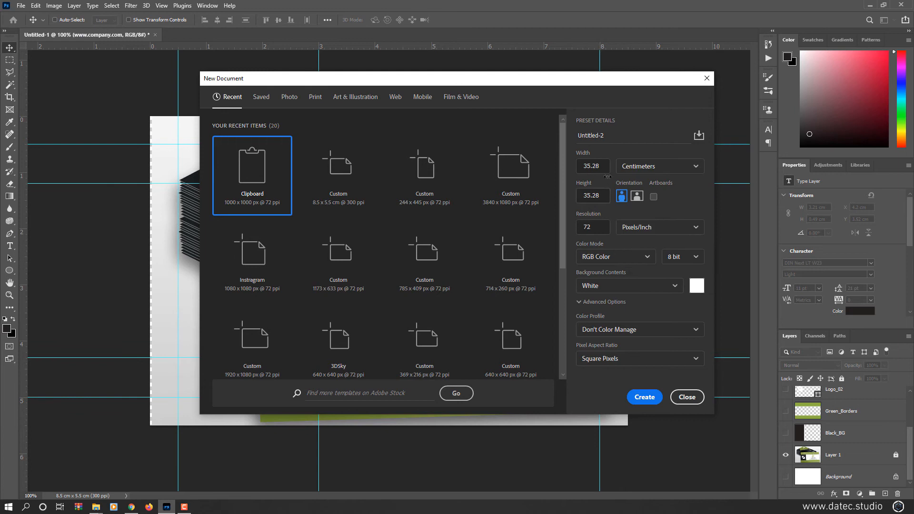
pyautogui.write('8.5')
pyautogui.press('Tab')
pyautogui.write('5.5')
pyautogui.press('Tab')
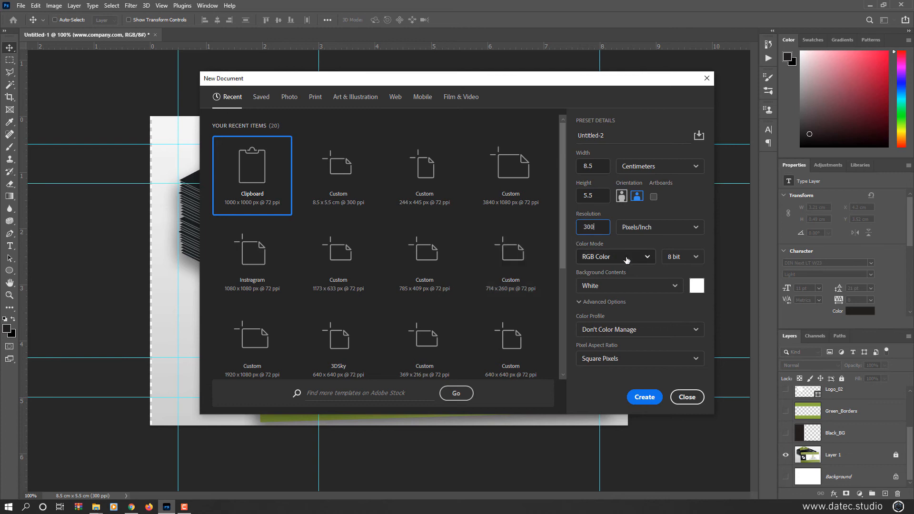
pyautogui.write('300')
pyautogui.click(627, 260)
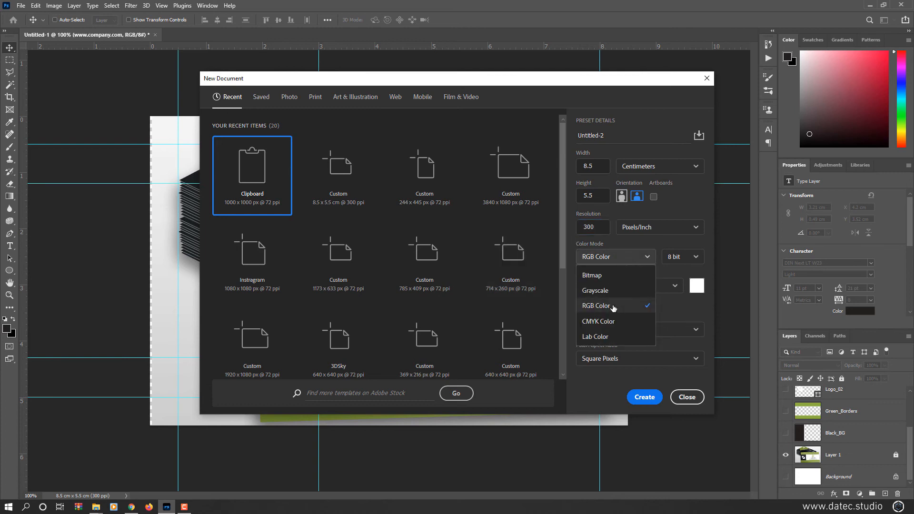
pyautogui.click(647, 399)
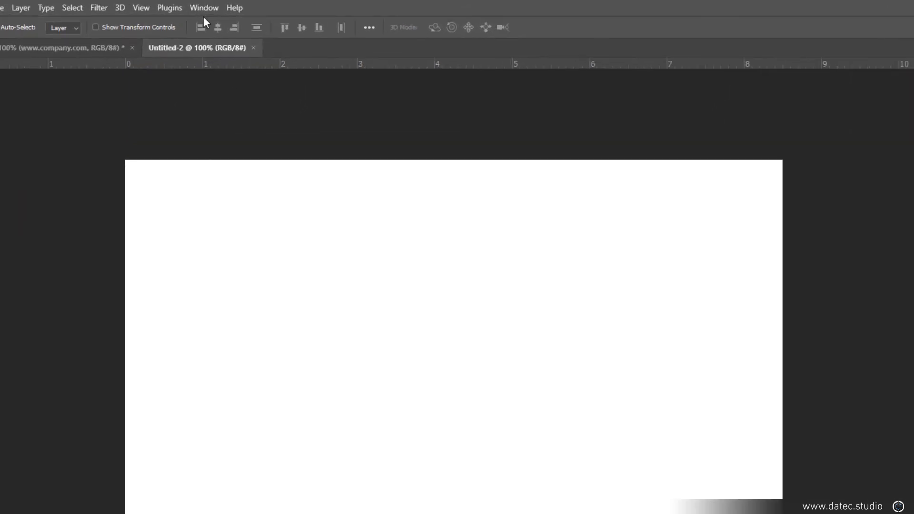
# Arrange the two documents as 2-up Vertical, zoom both to 66.7%, and make the blank document active
pyautogui.click(204, 8)
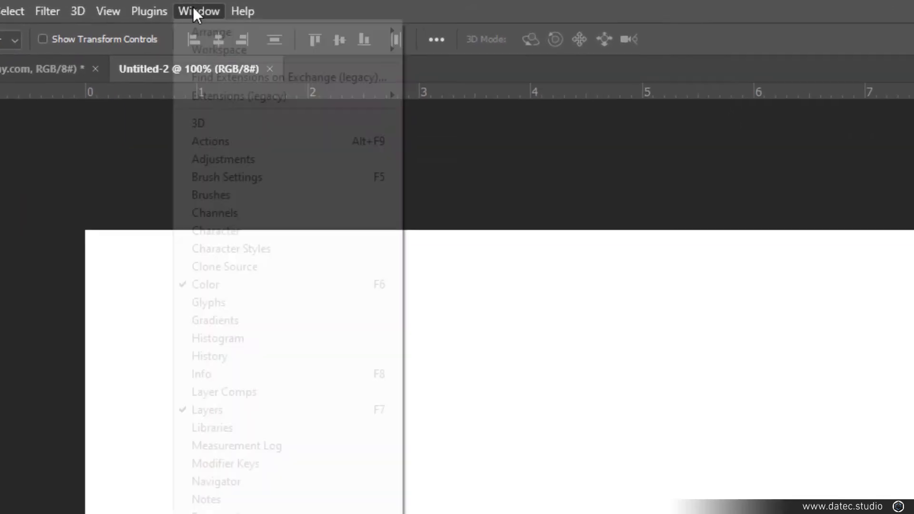
pyautogui.moveTo(248, 23)
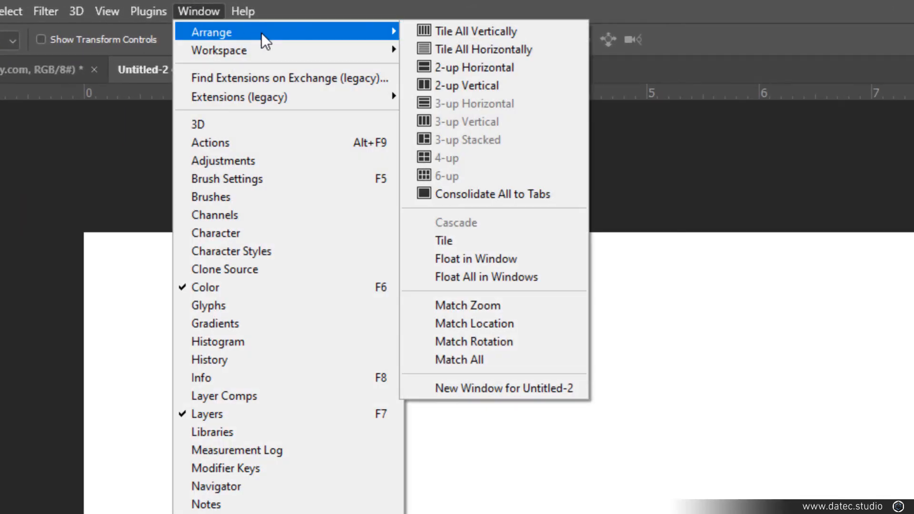
pyautogui.click(458, 89)
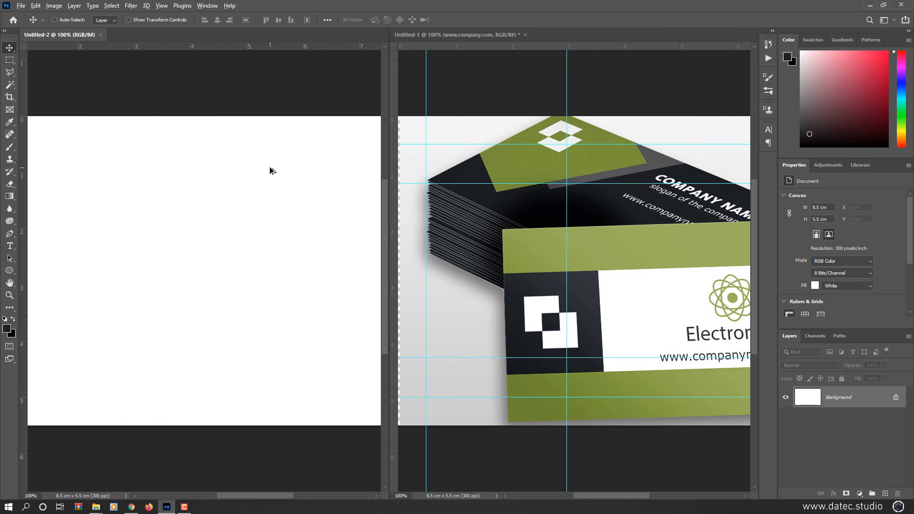
pyautogui.hotkey('ctrl', '-')
pyautogui.hotkey('ctrl', '-')
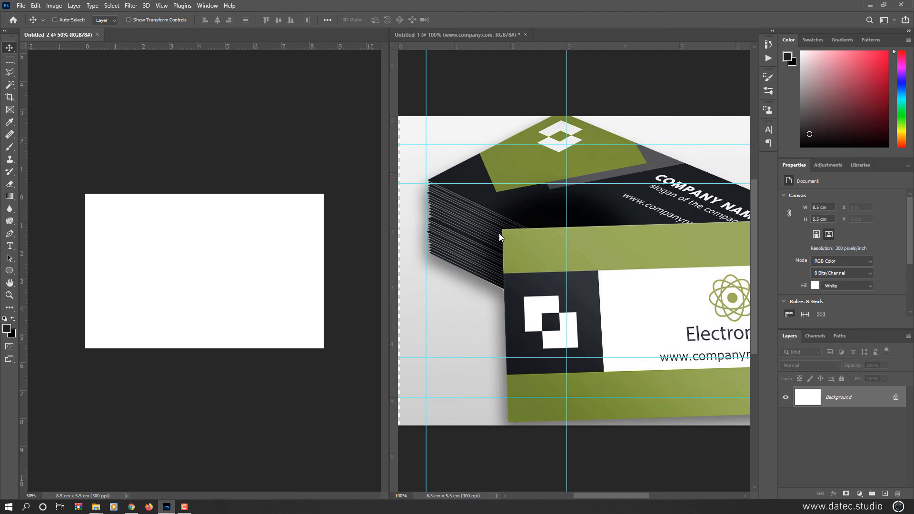
pyautogui.hotkey('ctrl', '+')
pyautogui.click(501, 234)
pyautogui.hotkey('ctrl', '-')
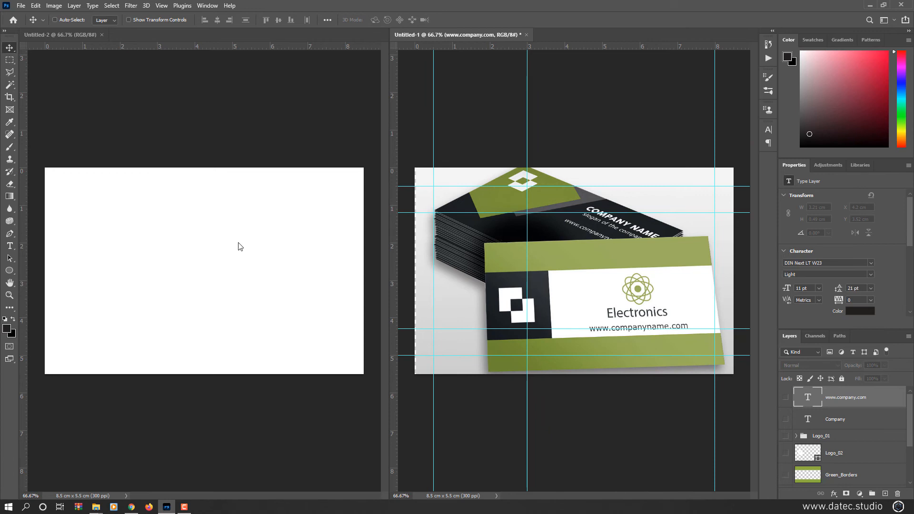
pyautogui.click(239, 246)
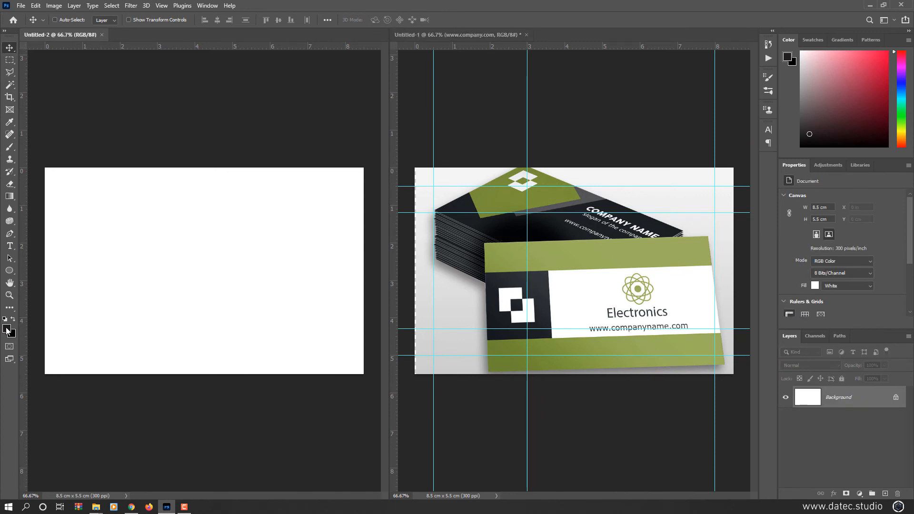
# Check the foreground colour's K value in the Color Picker and accept the colour
pyautogui.click(7, 328)
pyautogui.moveTo(716, 384); pyautogui.dragTo(703, 385)
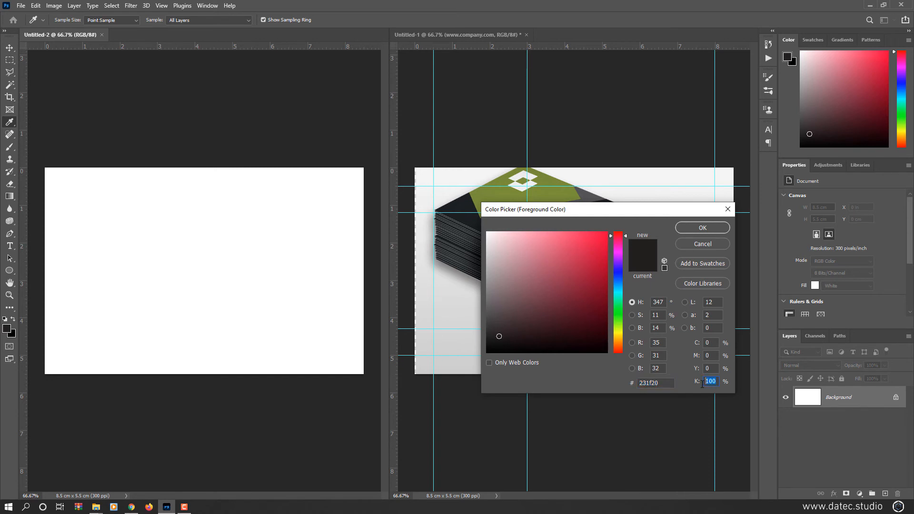
pyautogui.click(704, 228)
pyautogui.press('v')
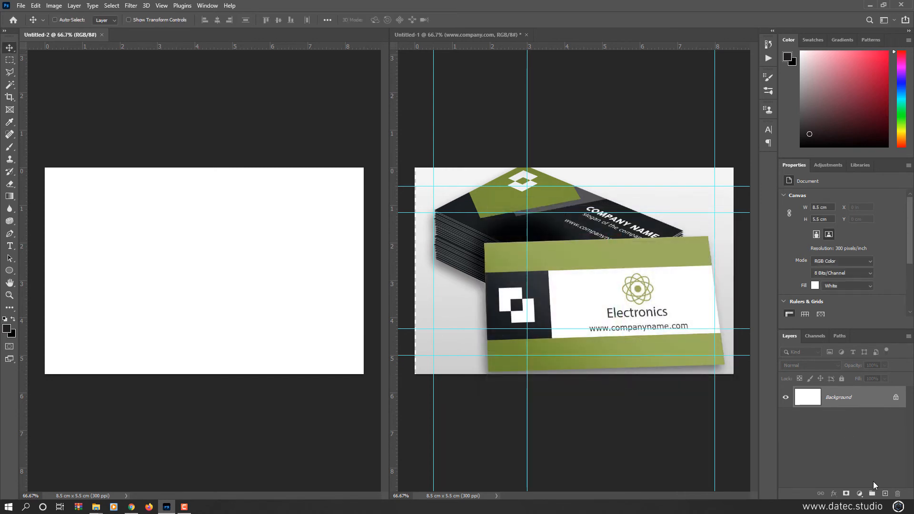
# Fill a new layer with the dark foreground colour and draw a square shape about 3.09 cm wide on it
pyautogui.click(884, 494)
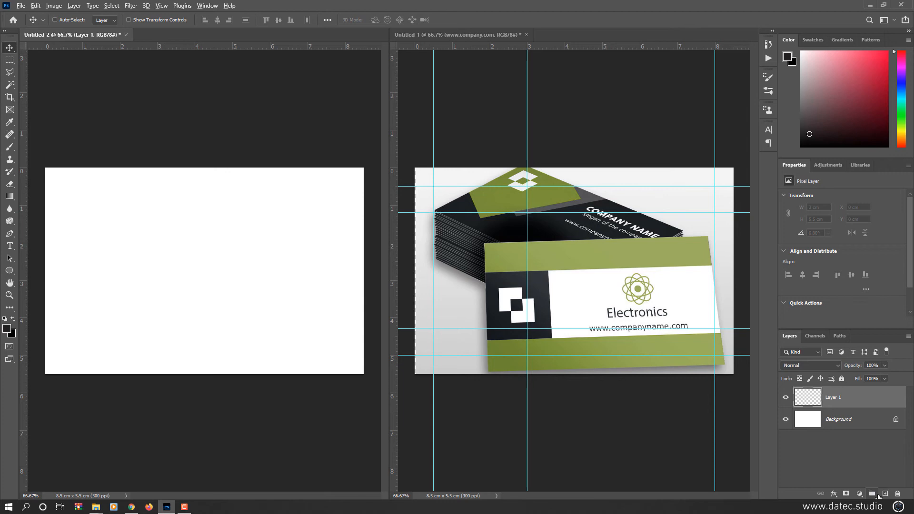
pyautogui.hotkey('alt', 'BackSpace')
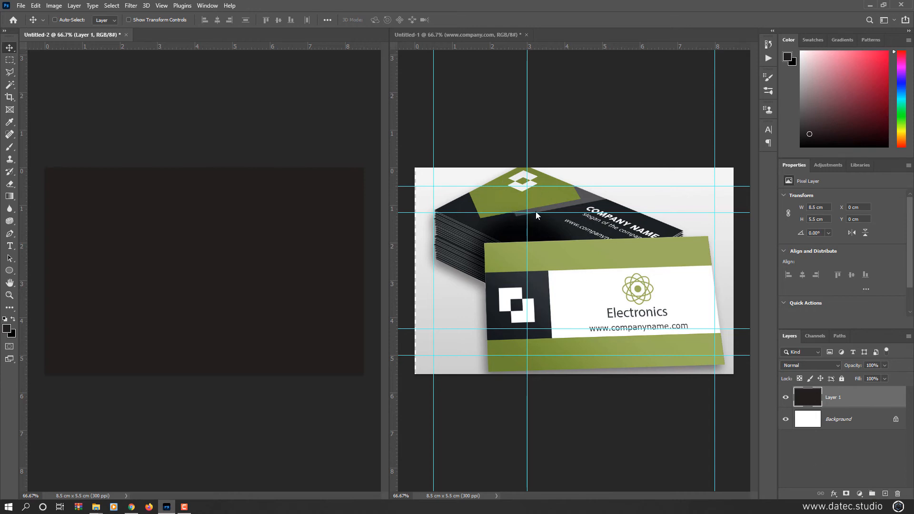
pyautogui.click(13, 275)
pyautogui.click(25, 270)
pyautogui.moveTo(129, 217); pyautogui.dragTo(281, 330)
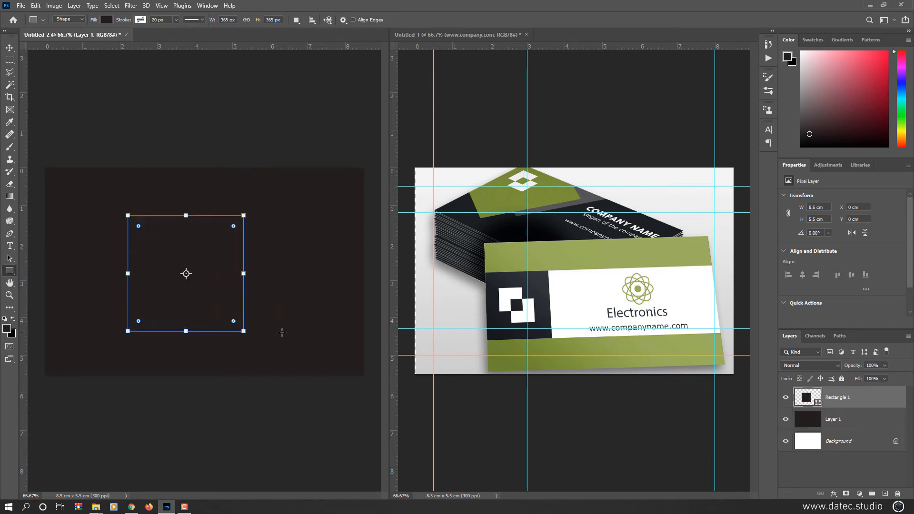
# Set the square's fill to a neutral grey with C, M and Y at 0% and K at 80%
pyautogui.click(104, 20)
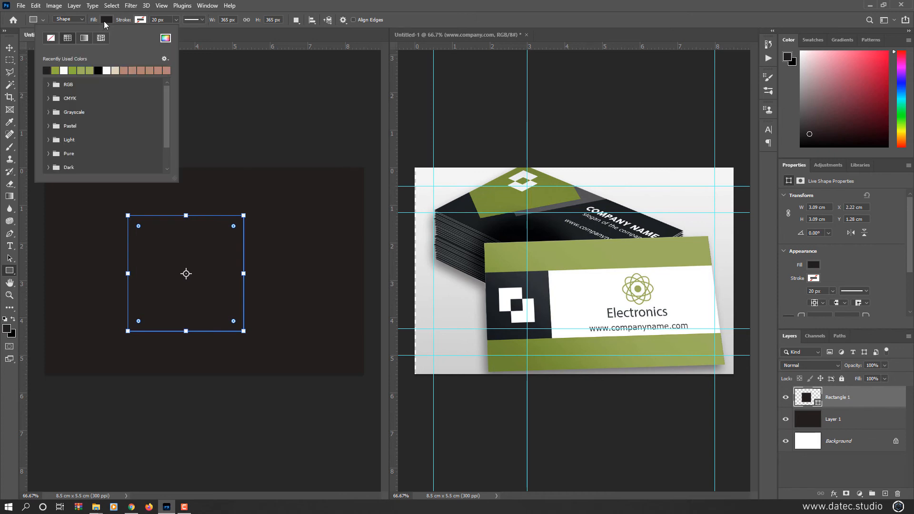
pyautogui.click(166, 38)
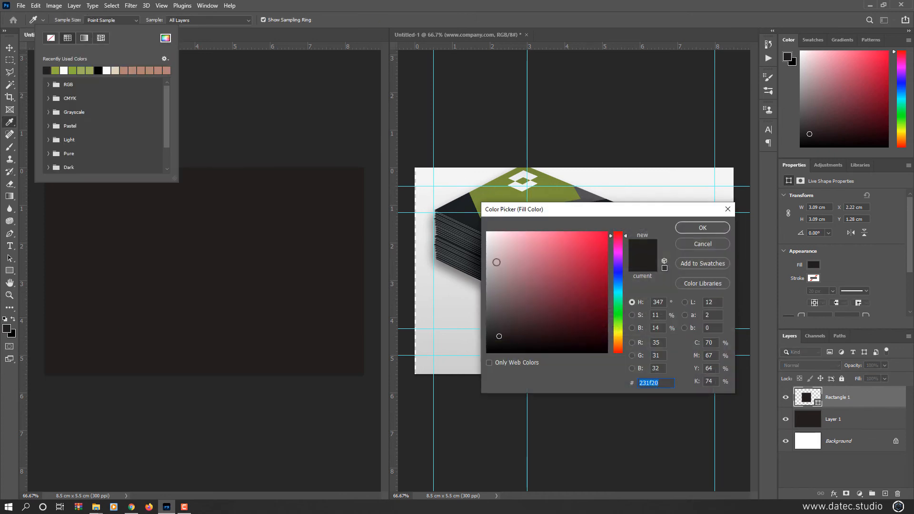
pyautogui.moveTo(498, 336); pyautogui.dragTo(488, 307)
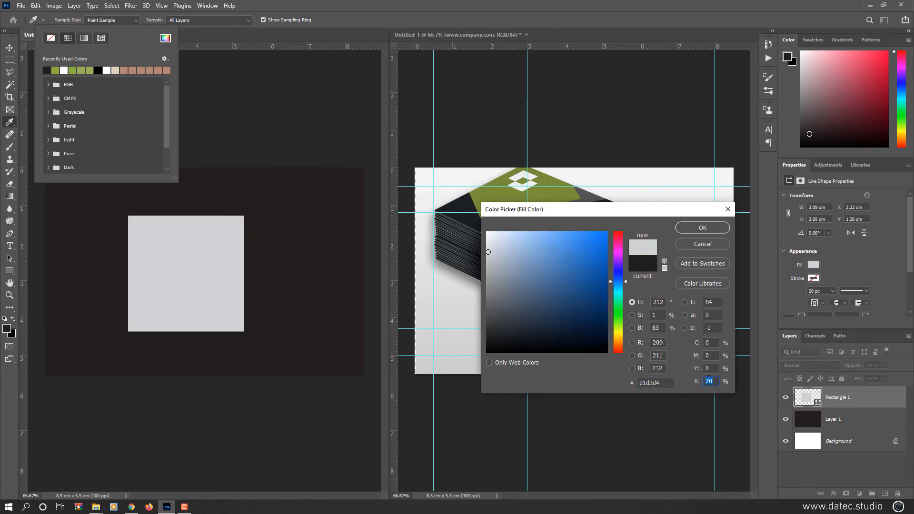
pyautogui.write('80')
pyautogui.click(703, 228)
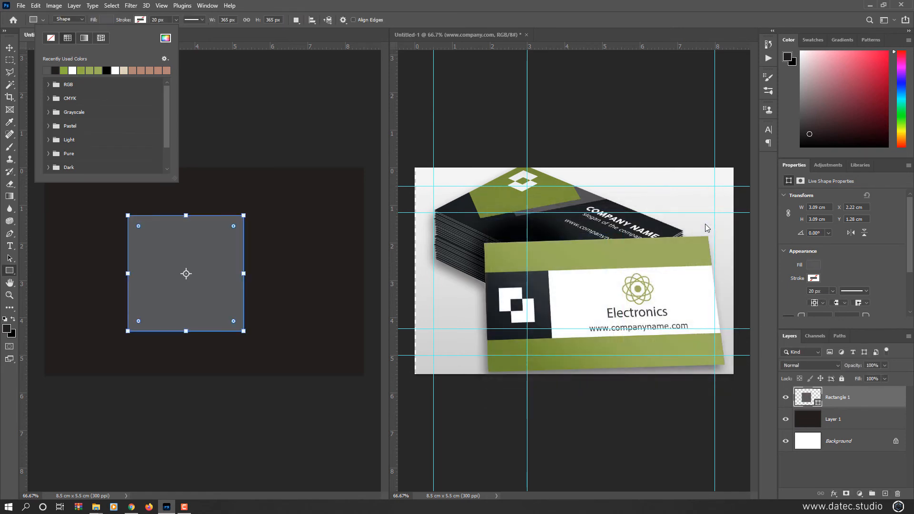
pyautogui.press('Escape')
# Rotate the grey square 45°, enlarge it to about 4.78 cm and place it overhanging the card's upper-left corner
pyautogui.press('v')
pyautogui.moveTo(170, 245); pyautogui.dragTo(116, 212)
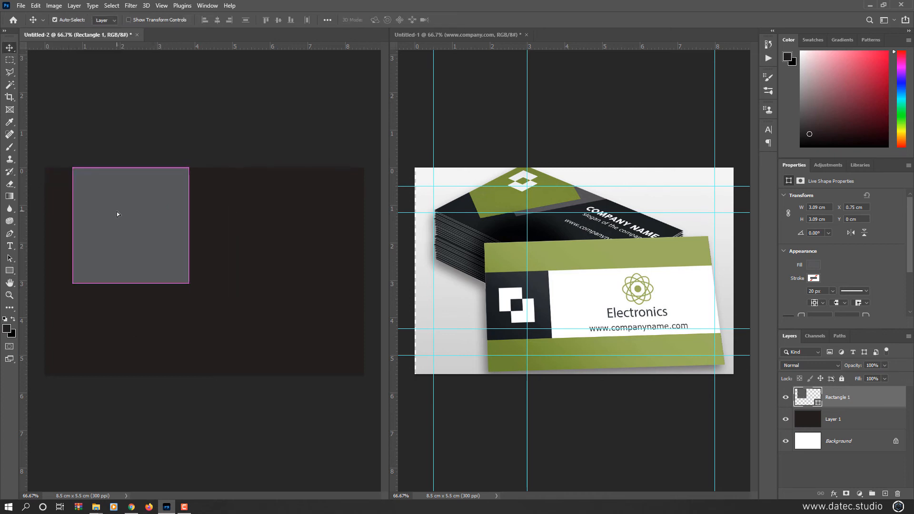
pyautogui.hotkey('ctrl', 't')
pyautogui.moveTo(219, 179); pyautogui.dragTo(231, 254)
pyautogui.moveTo(180, 234); pyautogui.dragTo(122, 202)
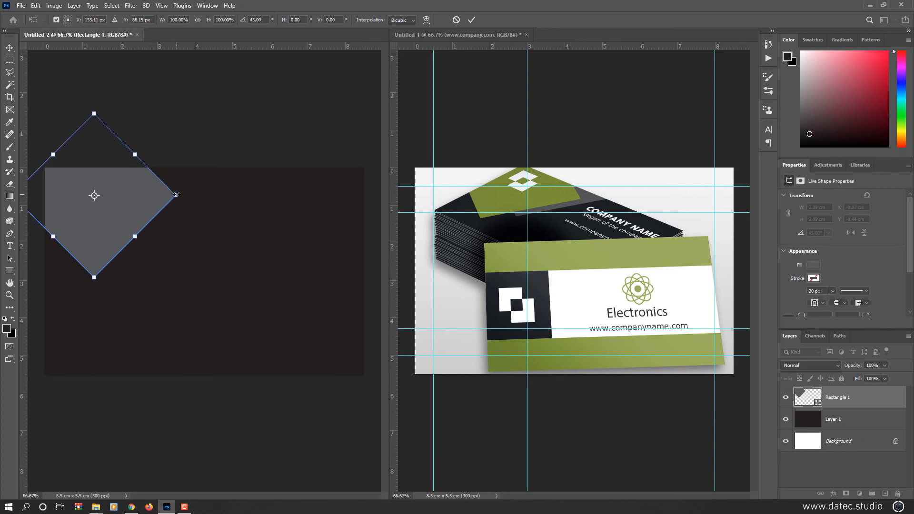
pyautogui.moveTo(177, 193)
pyautogui.mouseDown()
pyautogui.moveTo(224, 196)
pyautogui.moveTo(181, 212)
pyautogui.moveTo(167, 184)
pyautogui.mouseUp()
pyautogui.moveTo(103, 275); pyautogui.dragTo(119, 294)
pyautogui.moveTo(127, 250); pyautogui.dragTo(130, 228)
pyautogui.press('Return')
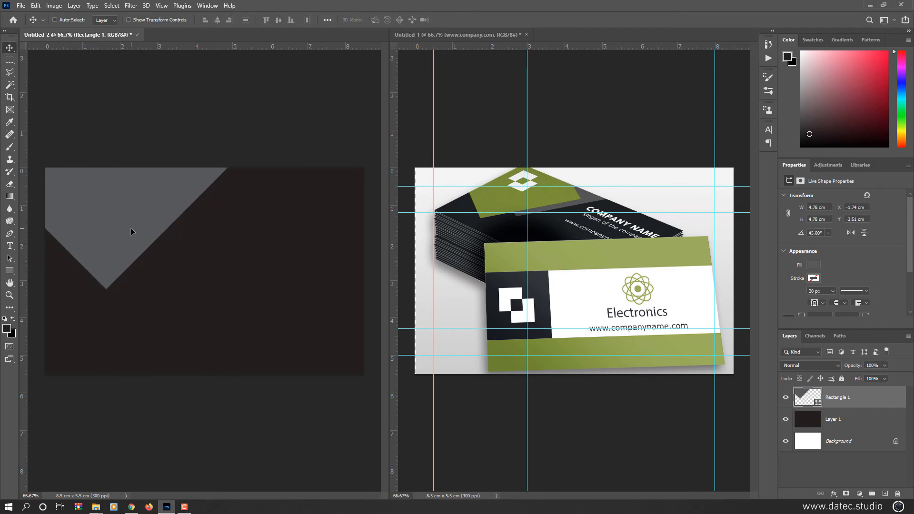
# Duplicate the grey diamond slightly lower and fill the copy with the green #7b9238 sampled from the reference card
pyautogui.moveTo(131, 228); pyautogui.dragTo(129, 238)
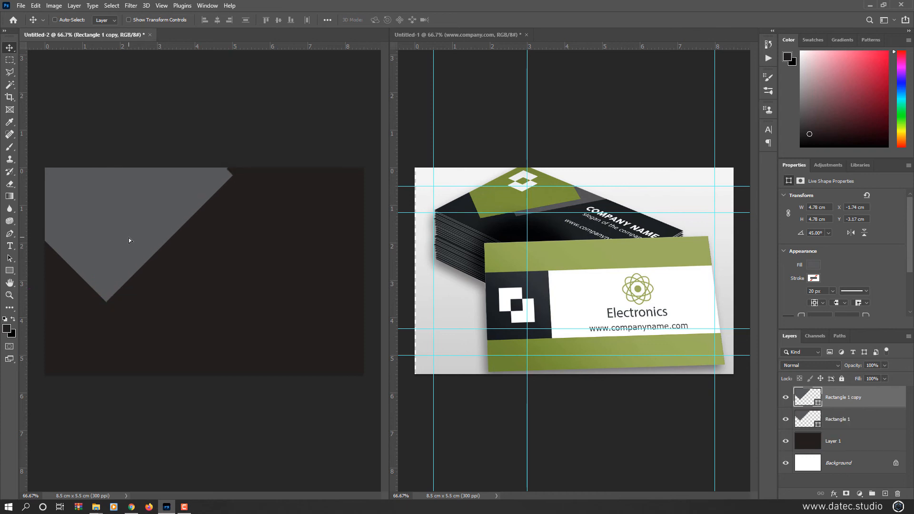
pyautogui.click(8, 330)
pyautogui.click(507, 193)
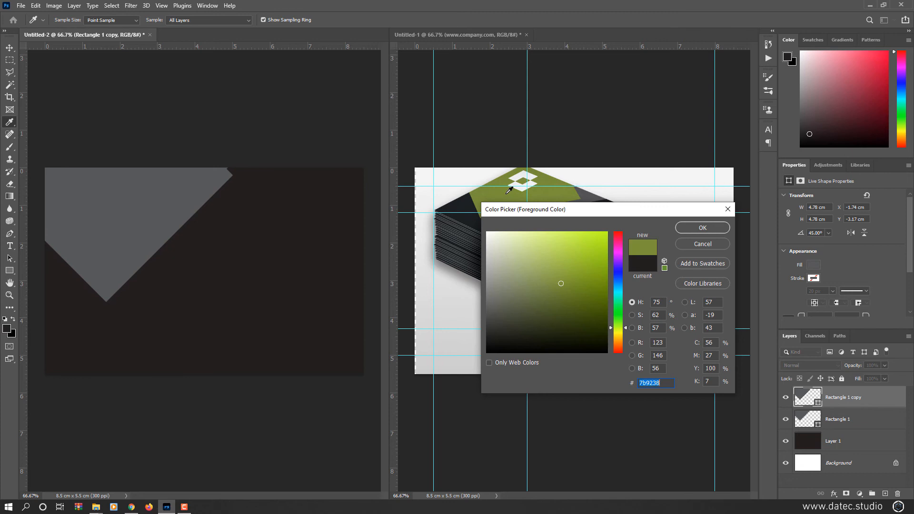
pyautogui.click(691, 229)
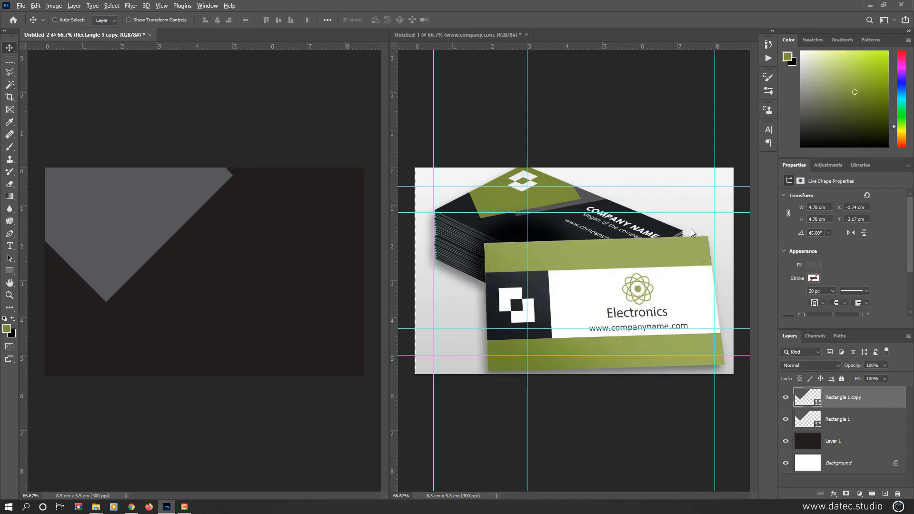
pyautogui.hotkey('alt', 'BackSpace')
# Offset the green diamond down and left of the grey one, and shift both shapes about 0.5 cm to the right
pyautogui.moveTo(143, 210); pyautogui.dragTo(102, 221)
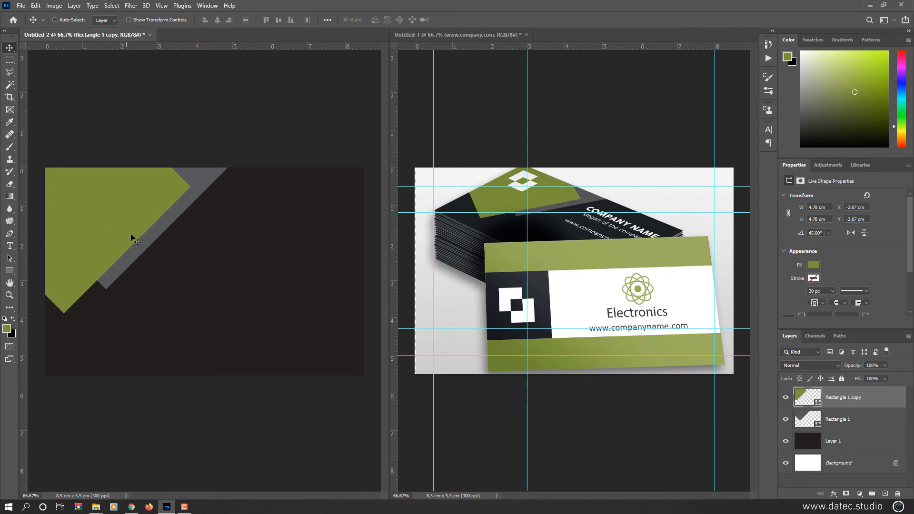
pyautogui.keyDown('shift'); pyautogui.click(872, 429); pyautogui.keyUp('shift')
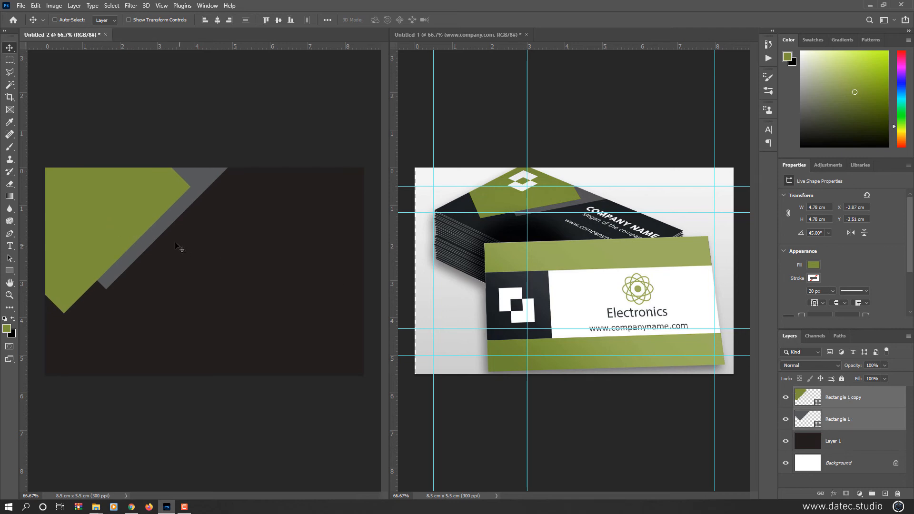
pyautogui.moveTo(128, 212); pyautogui.dragTo(147, 216)
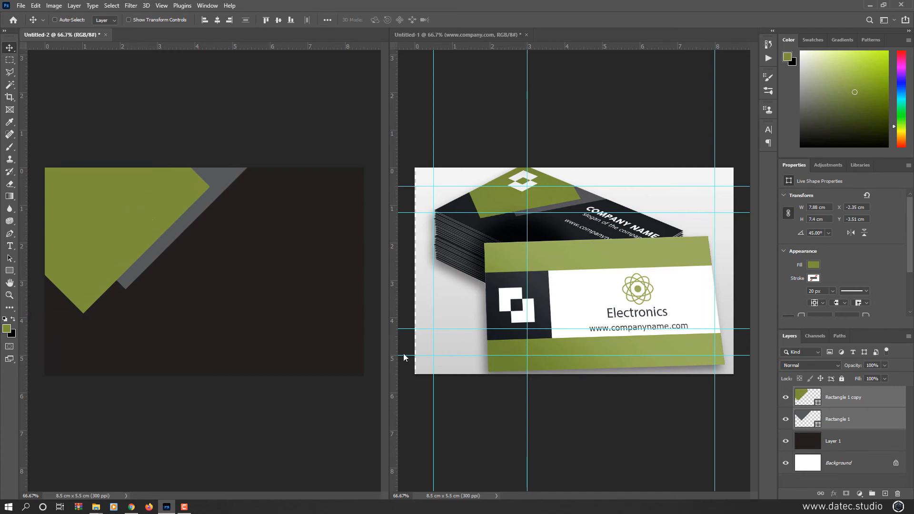
# Copy the Logo_02 shape from the front card document, bring it to the top of the layers and place it on the green diamond
pyautogui.keyDown('ctrl'); pyautogui.click(213, 344); pyautogui.keyUp('ctrl')
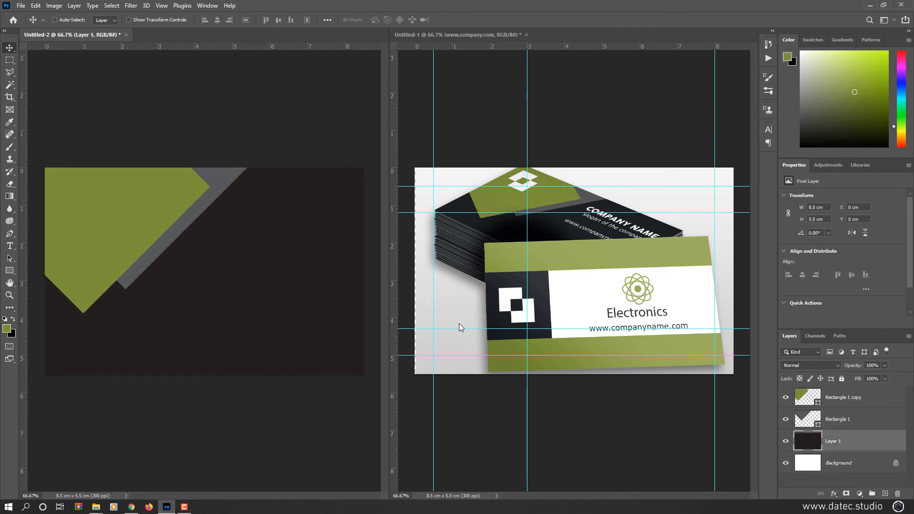
pyautogui.click(511, 298)
pyautogui.moveTo(828, 455); pyautogui.dragTo(236, 282)
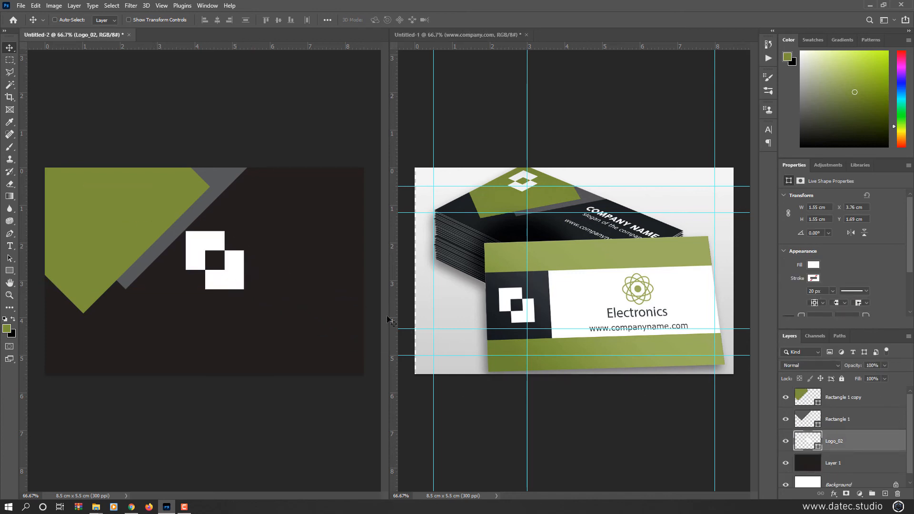
pyautogui.hotkey('ctrl', ']')
pyautogui.hotkey('ctrl', ']')
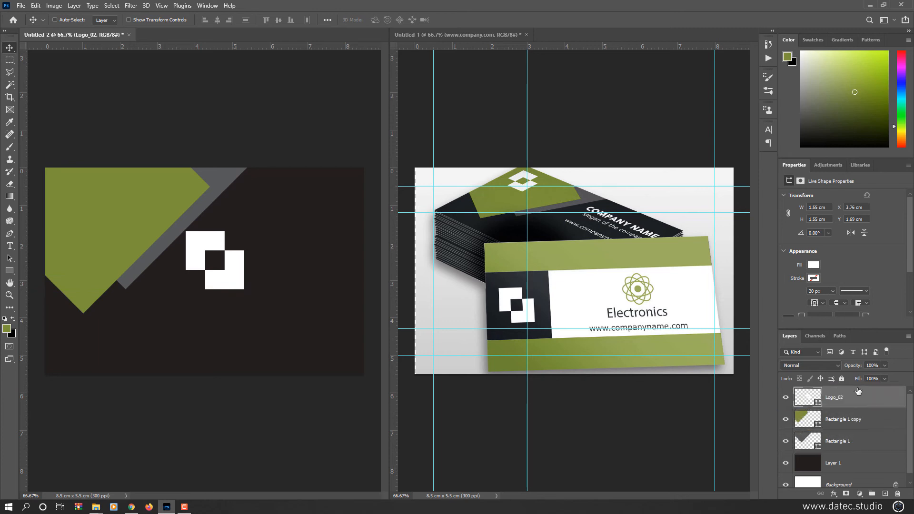
pyautogui.moveTo(227, 268); pyautogui.dragTo(105, 224)
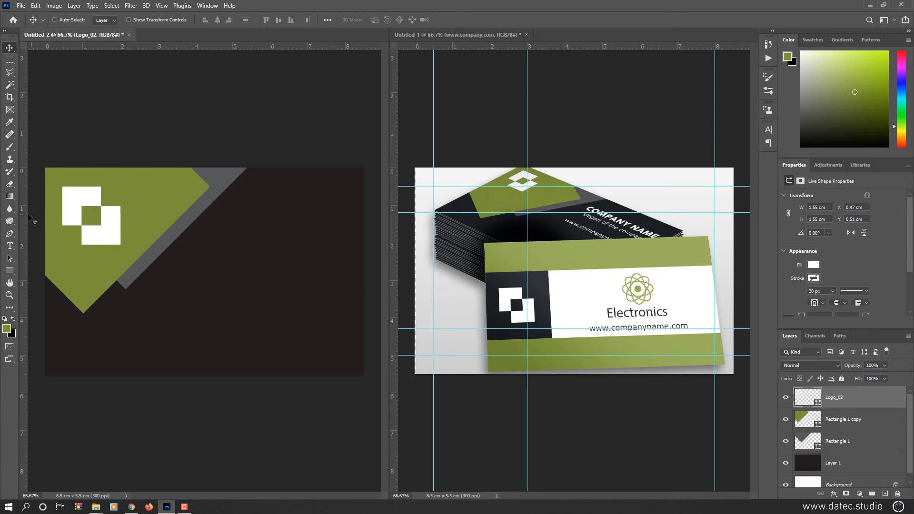
# Move the logo aside and add margin guides 0.5 cm inside all four card edges
pyautogui.moveTo(110, 233); pyautogui.dragTo(155, 234)
pyautogui.moveTo(24, 224); pyautogui.dragTo(63, 226)
pyautogui.moveTo(174, 46); pyautogui.dragTo(161, 187)
pyautogui.moveTo(24, 272); pyautogui.dragTo(345, 276)
pyautogui.moveTo(288, 46); pyautogui.dragTo(289, 355)
# Align the logo to the upper-left guide intersection and scale it down to about 1.21 cm wide
pyautogui.moveTo(151, 237); pyautogui.dragTo(111, 232)
pyautogui.hotkey('ctrl', 't')
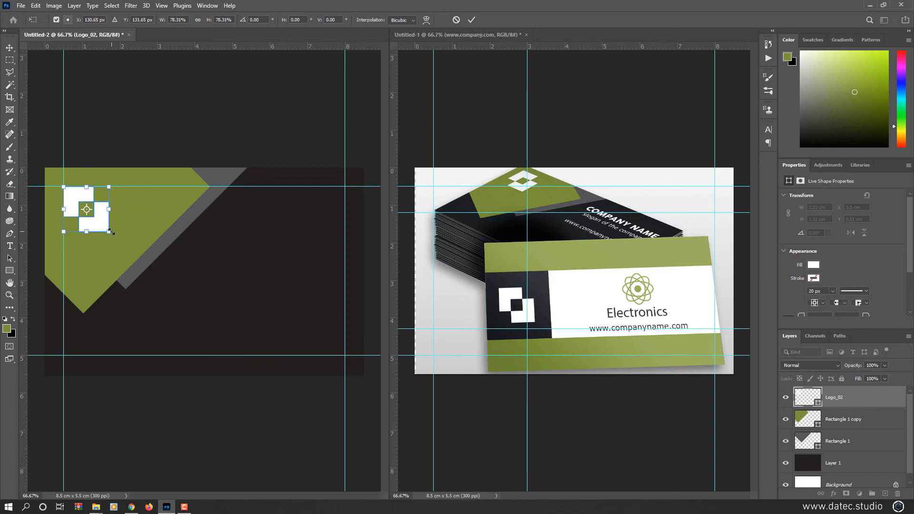
pyautogui.press('Return')
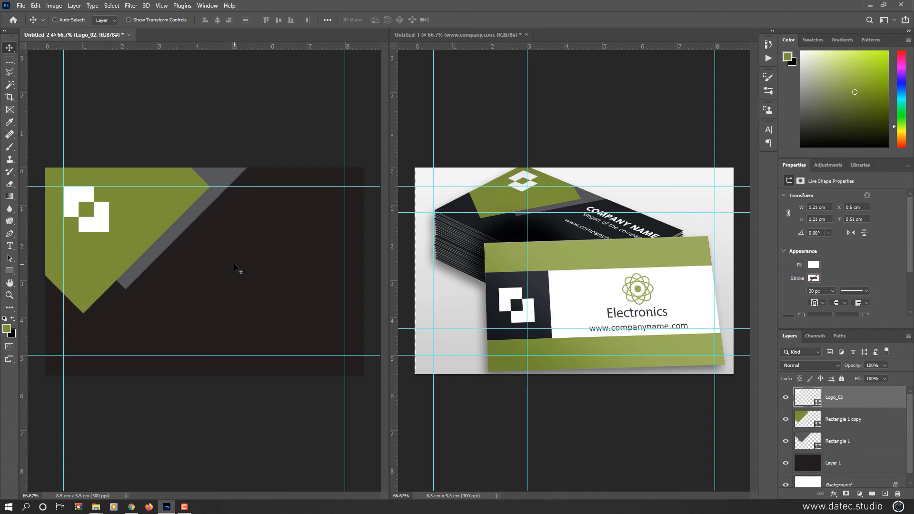
# Add a white (#ffffff) text line reading "Company name" on the dark area of the card
pyautogui.press('t')
pyautogui.click(249, 223)
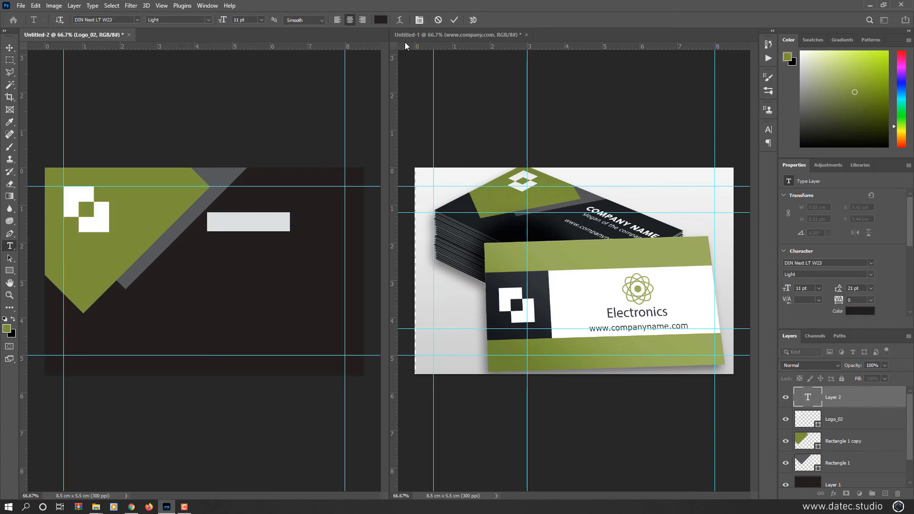
pyautogui.click(380, 19)
pyautogui.click(502, 256)
pyautogui.moveTo(480, 236); pyautogui.dragTo(486, 232)
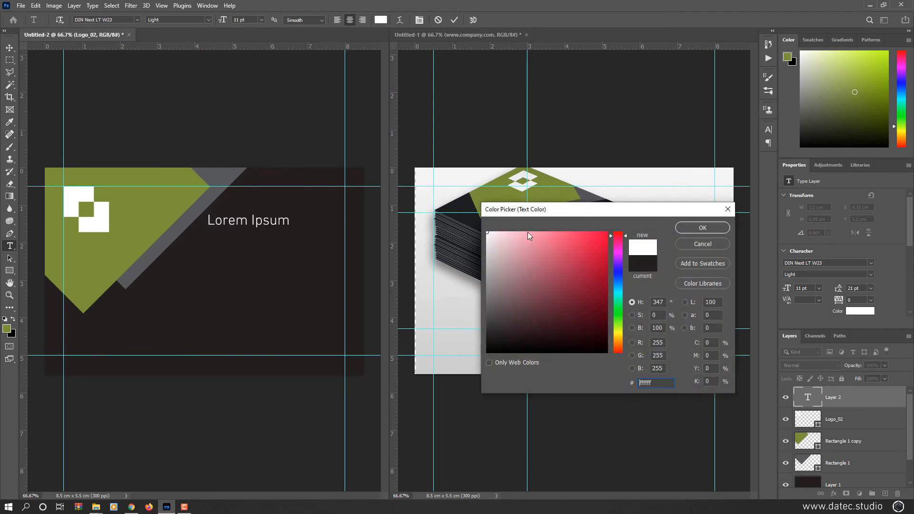
pyautogui.click(703, 233)
pyautogui.press('BackSpace')
pyautogui.write('Company name')
# Set the Company name text to Bold and move it up and right, near the card's right margin
pyautogui.hotkey('ctrl', 'a')
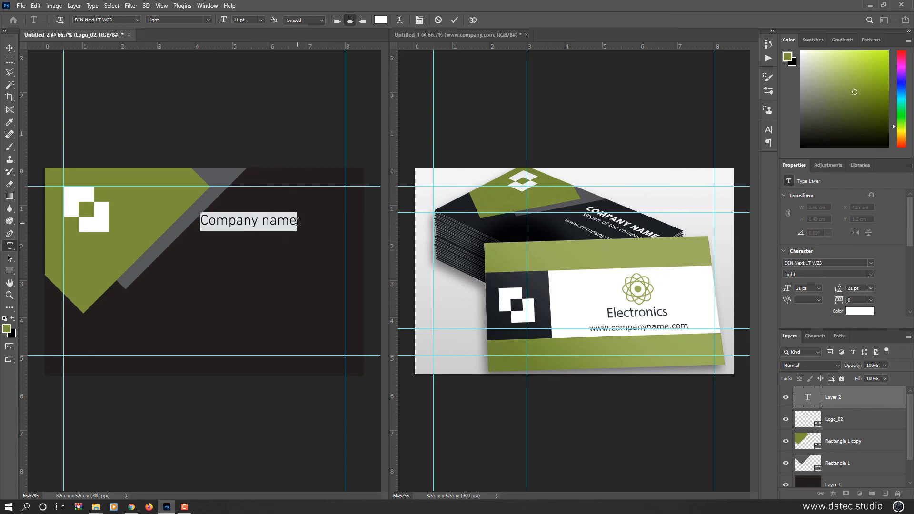
pyautogui.click(133, 20)
pyautogui.click(137, 21)
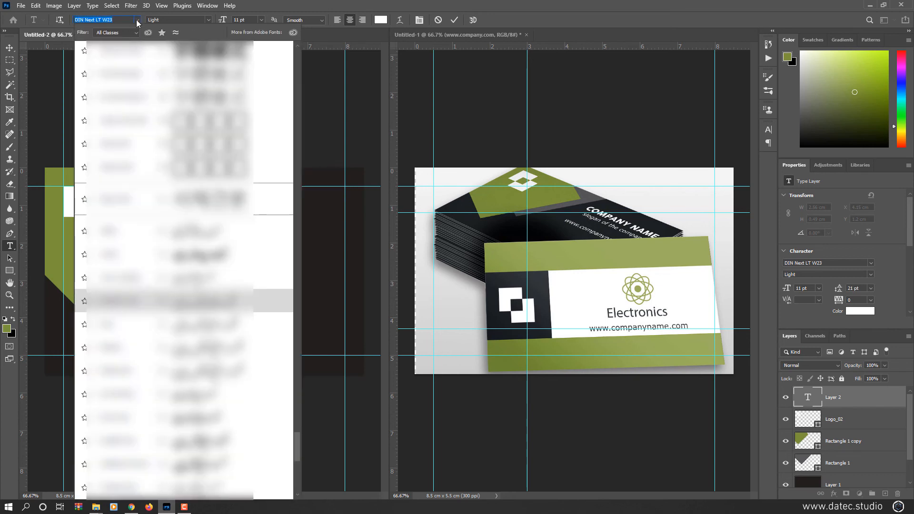
pyautogui.click(138, 22)
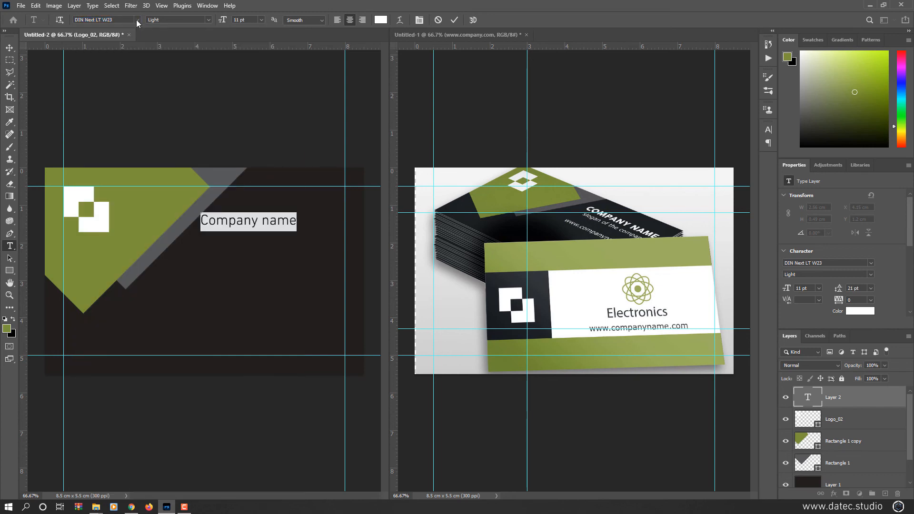
pyautogui.click(208, 21)
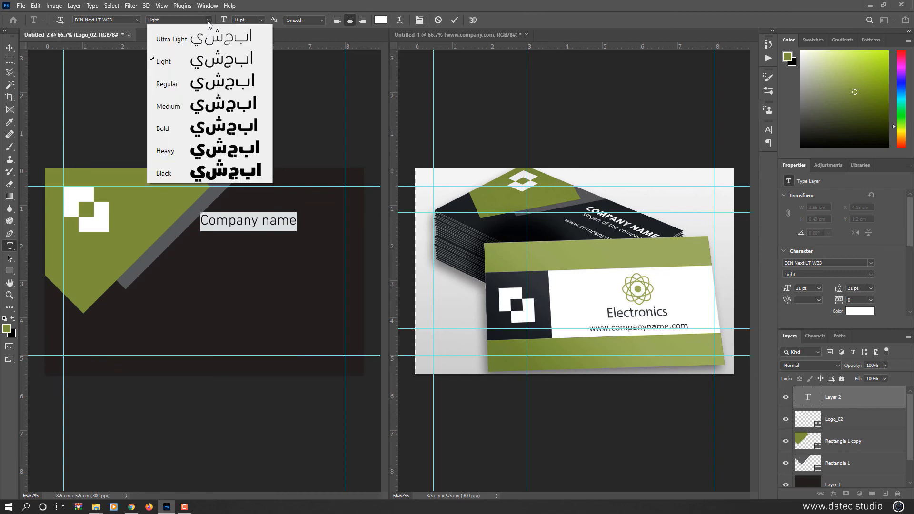
pyautogui.click(215, 130)
pyautogui.click(10, 48)
pyautogui.moveTo(262, 248); pyautogui.dragTo(295, 236)
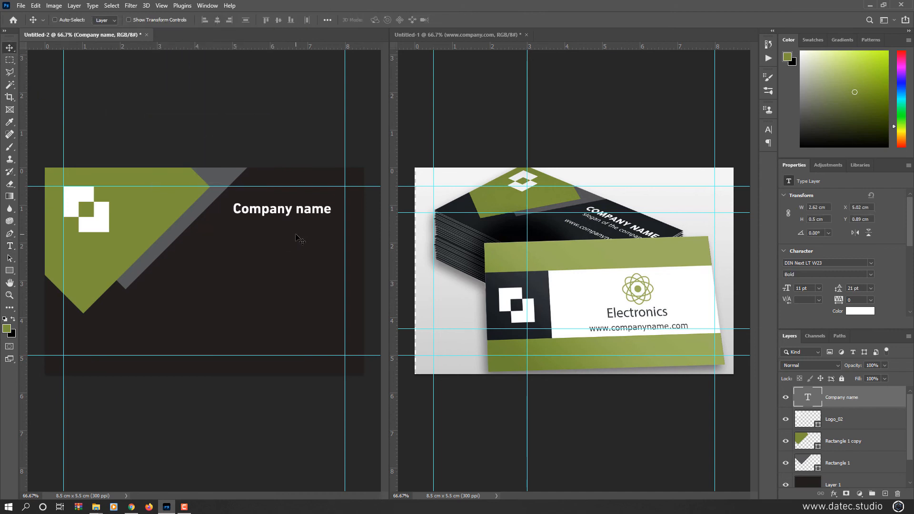
pyautogui.doubleClick(287, 212)
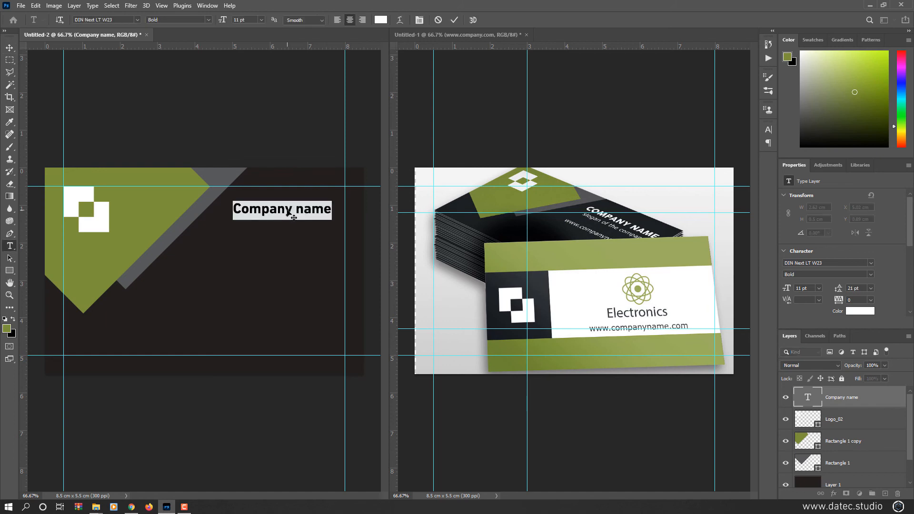
pyautogui.click(262, 19)
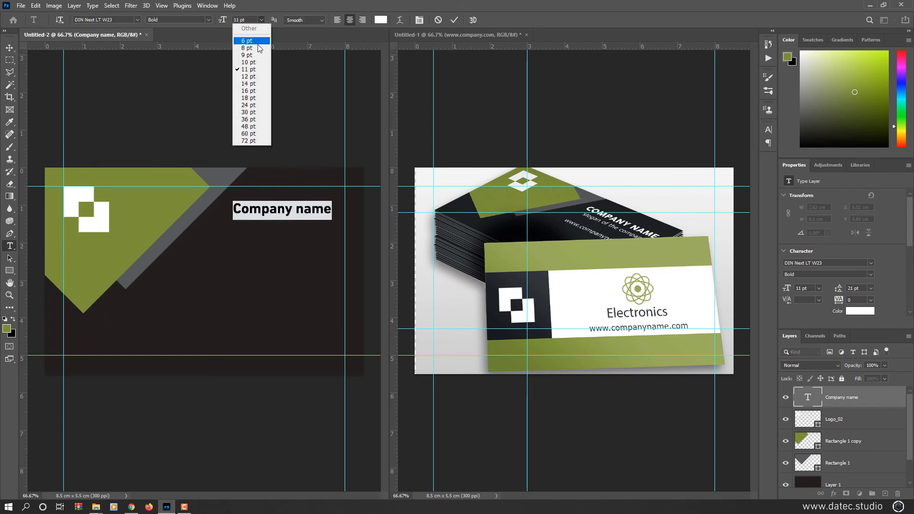
pyautogui.click(266, 8)
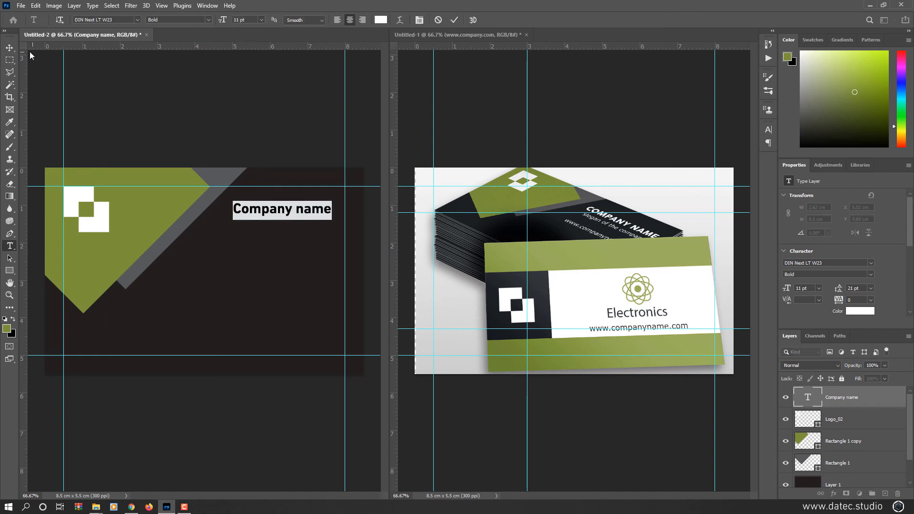
pyautogui.click(10, 47)
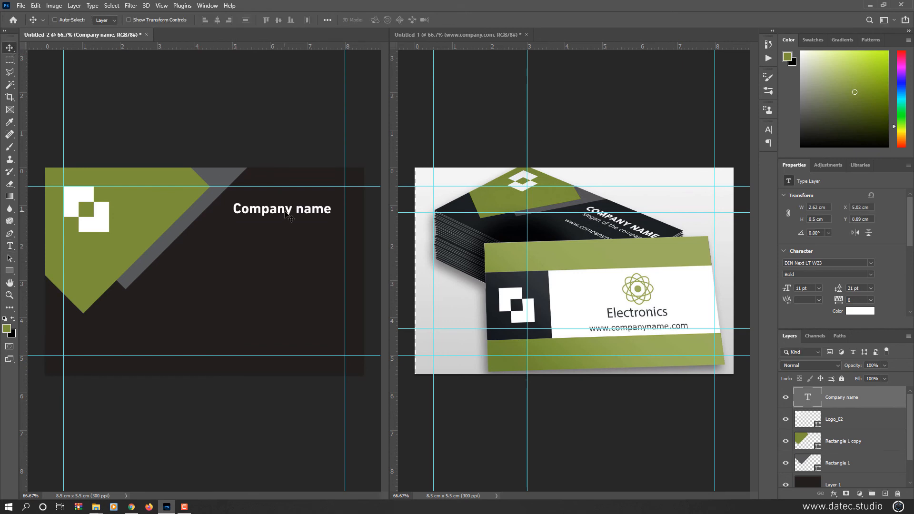
# Scale the Company name text up to about 125% so it reaches close to the right margin guide
pyautogui.hotkey('ctrl', 't')
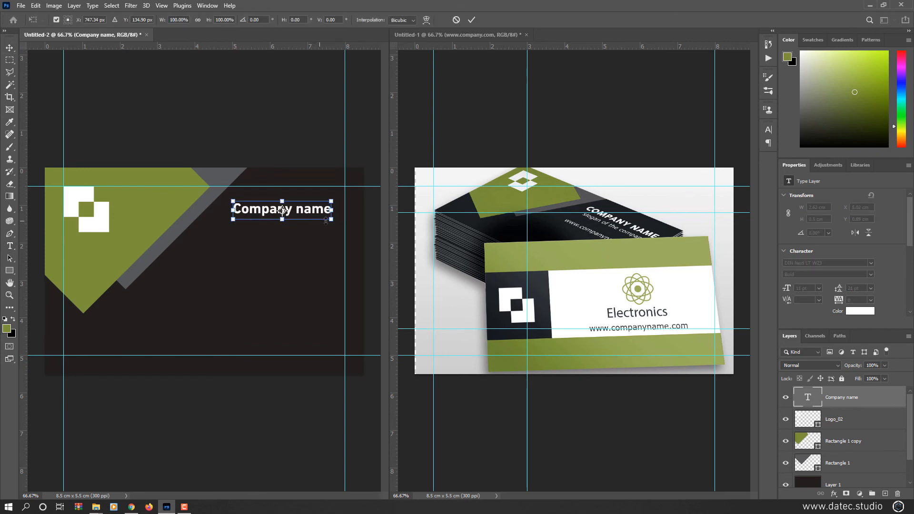
pyautogui.moveTo(331, 220); pyautogui.dragTo(343, 224)
pyautogui.press('Return')
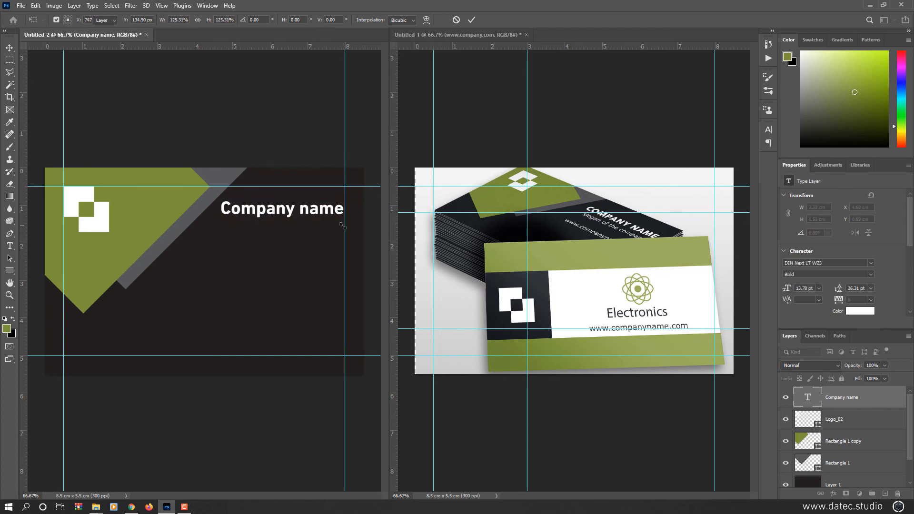
# Duplicate the Company name text just below itself, set the copy to Light, and replace its wording with "Slogan of your company"
pyautogui.moveTo(279, 212); pyautogui.dragTo(279, 234)
pyautogui.doubleClick(274, 225)
pyautogui.click(210, 18)
pyautogui.click(207, 60)
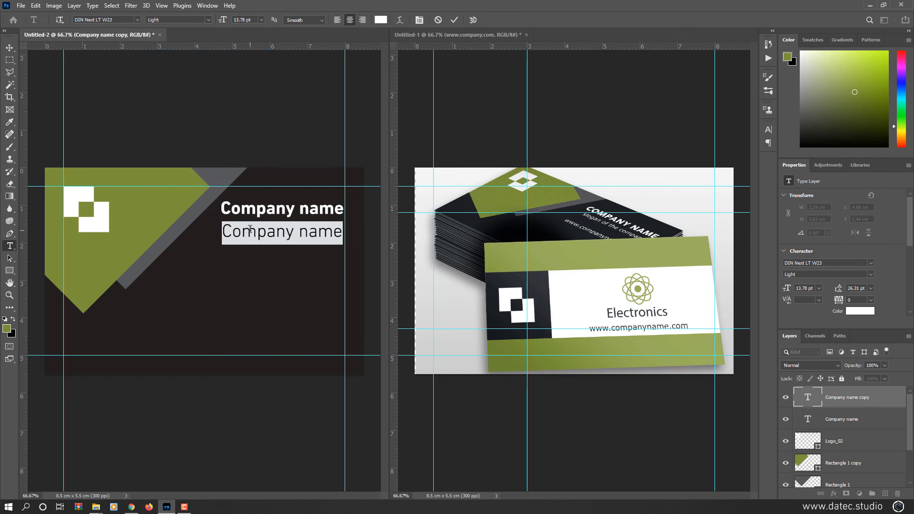
pyautogui.write('Slogan')
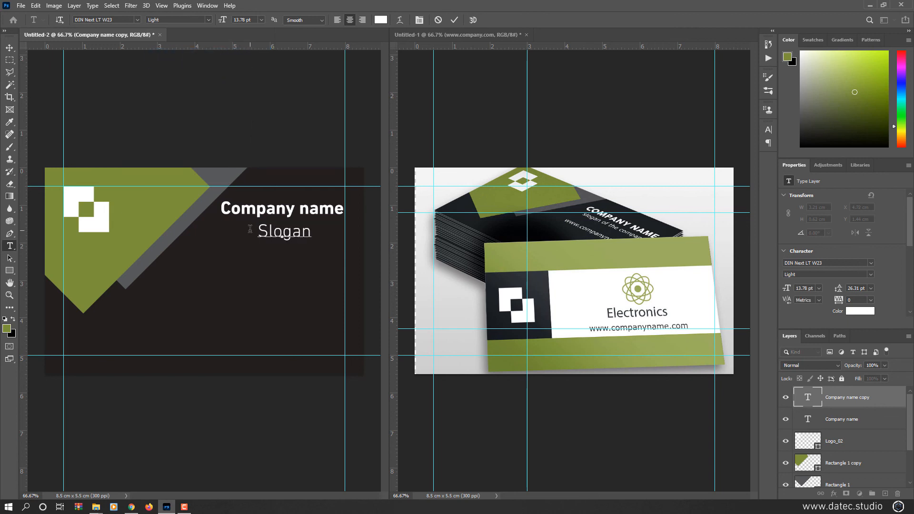
pyautogui.write(' of your compar')
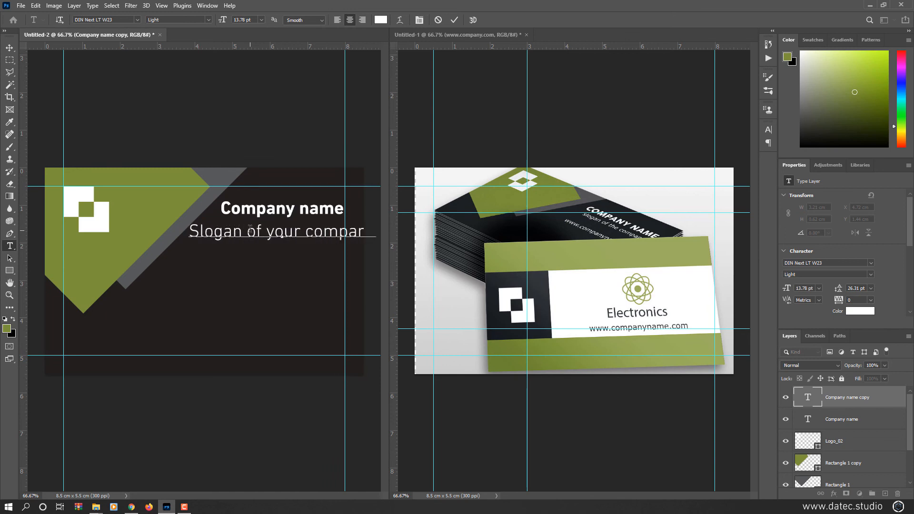
# Set the slogan text size to 10 pt and scale the line down to about 3.41 cm wide
pyautogui.hotkey('ctrl', 'a')
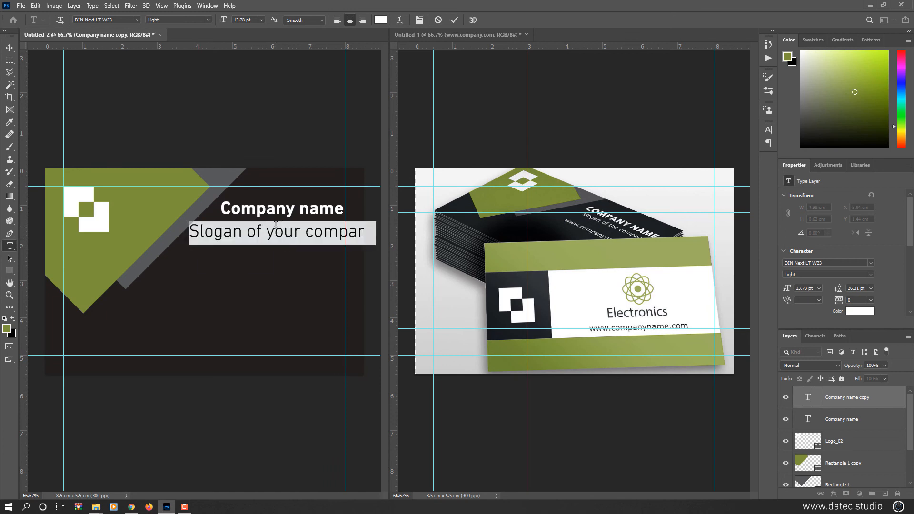
pyautogui.moveTo(221, 24); pyautogui.dragTo(220, 22)
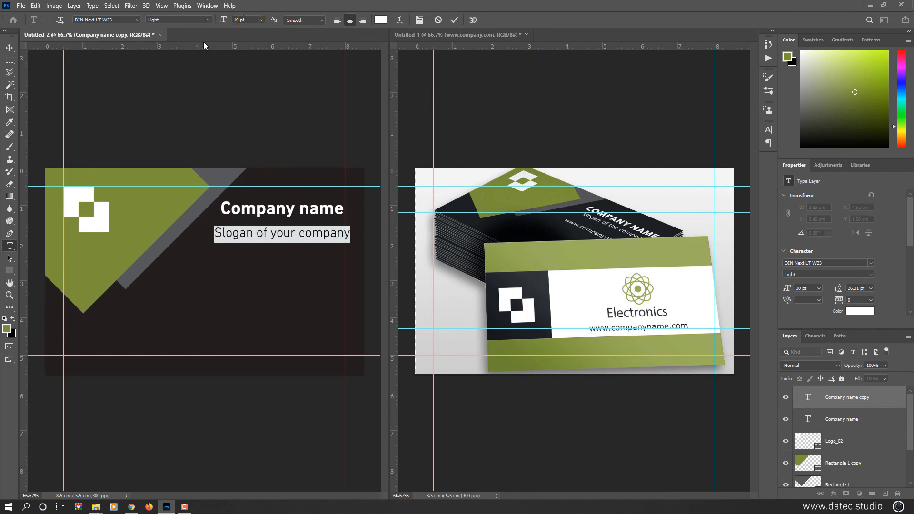
pyautogui.hotkey('ctrl', 'Return')
pyautogui.hotkey('ctrl', 't')
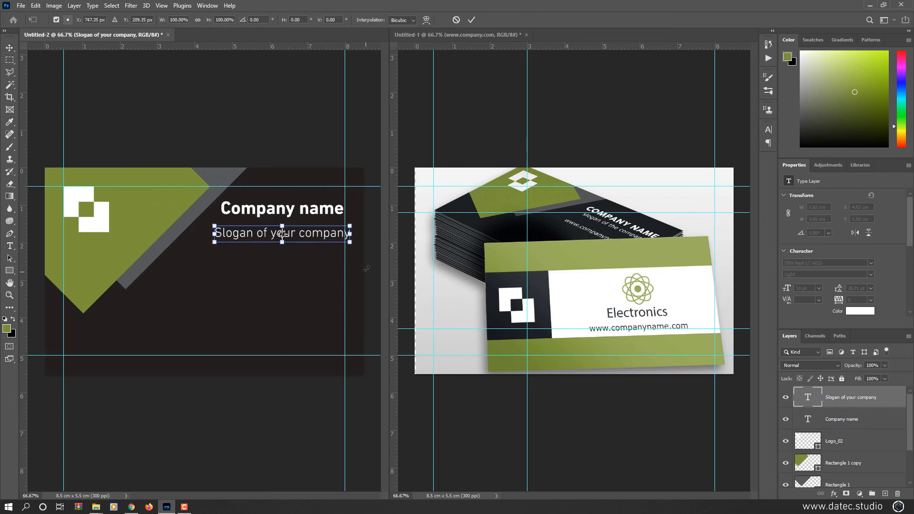
pyautogui.moveTo(351, 242); pyautogui.dragTo(348, 242)
pyautogui.press('Return')
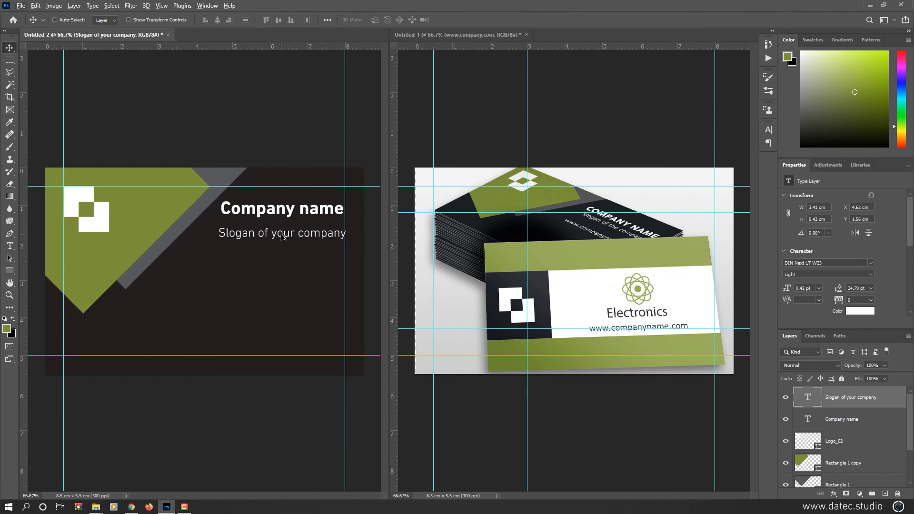
pyautogui.moveTo(284, 239); pyautogui.dragTo(282, 281)
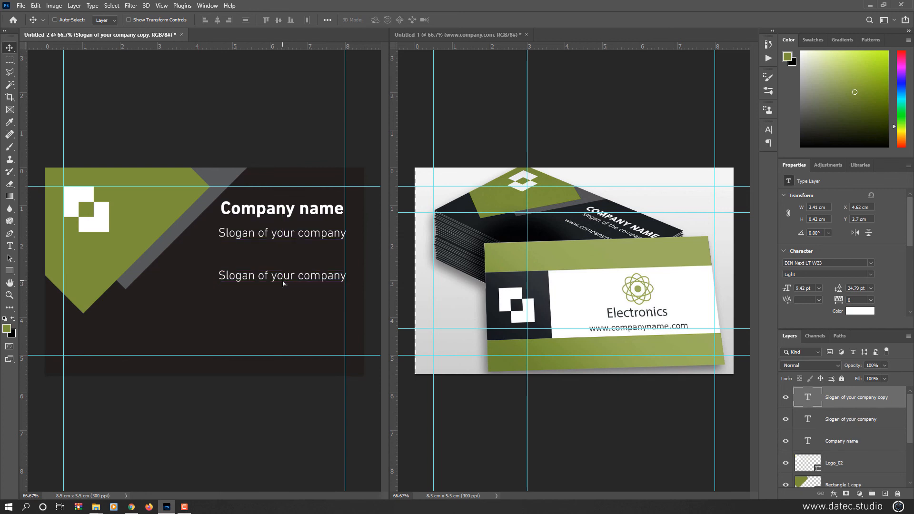
pyautogui.doubleClick(282, 281)
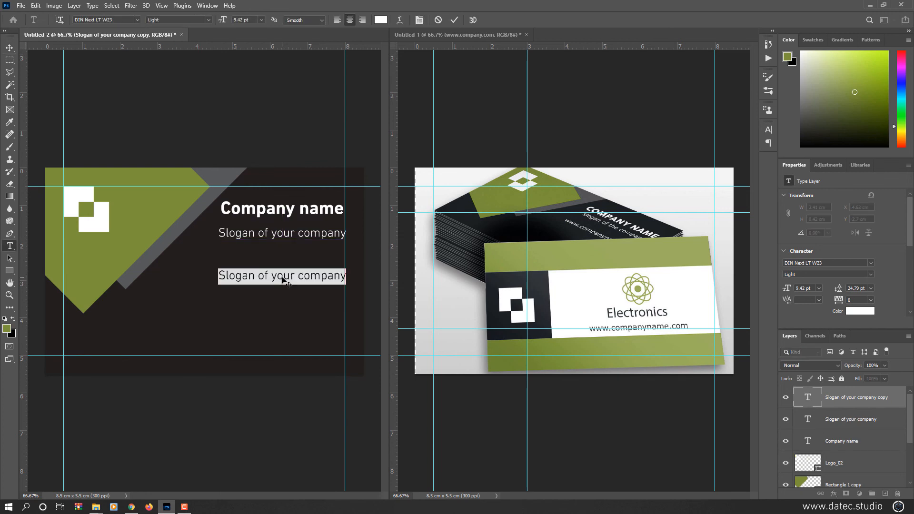
pyautogui.write('www')
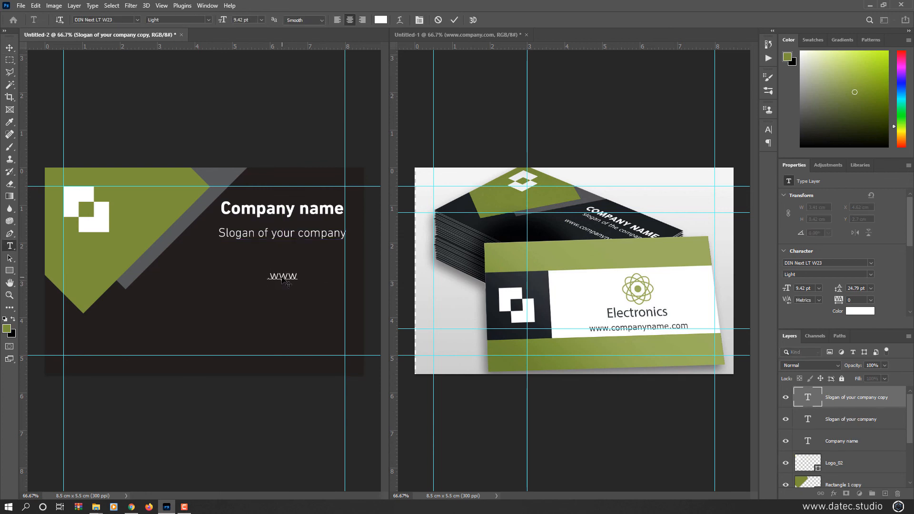
pyautogui.write('.company')
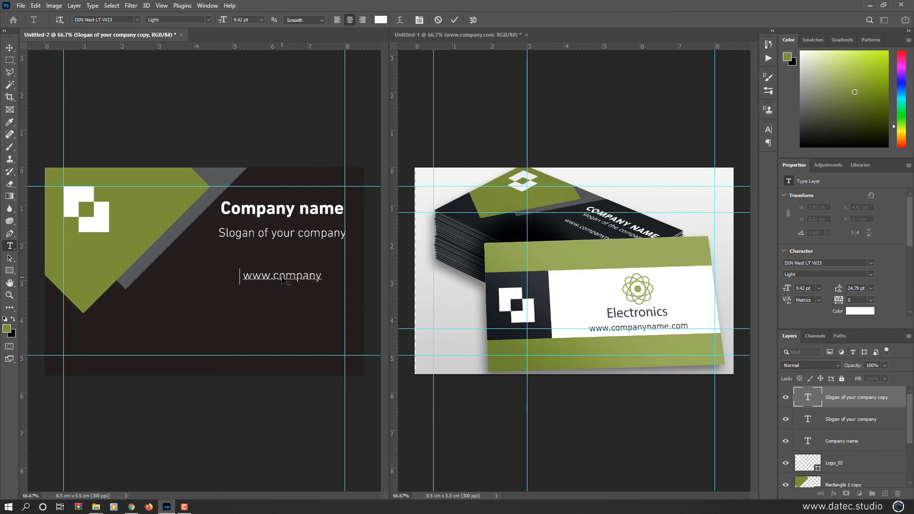
pyautogui.write('.com')
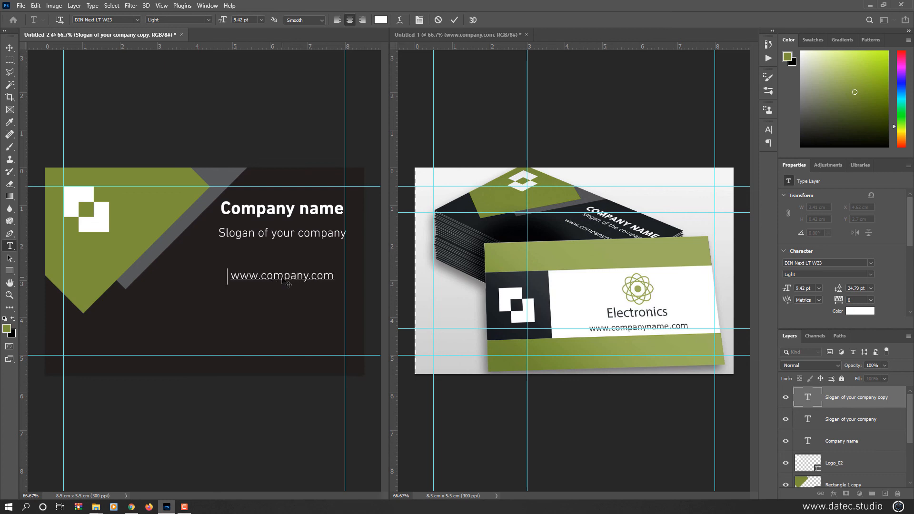
pyautogui.hotkey('ctrl', 'a')
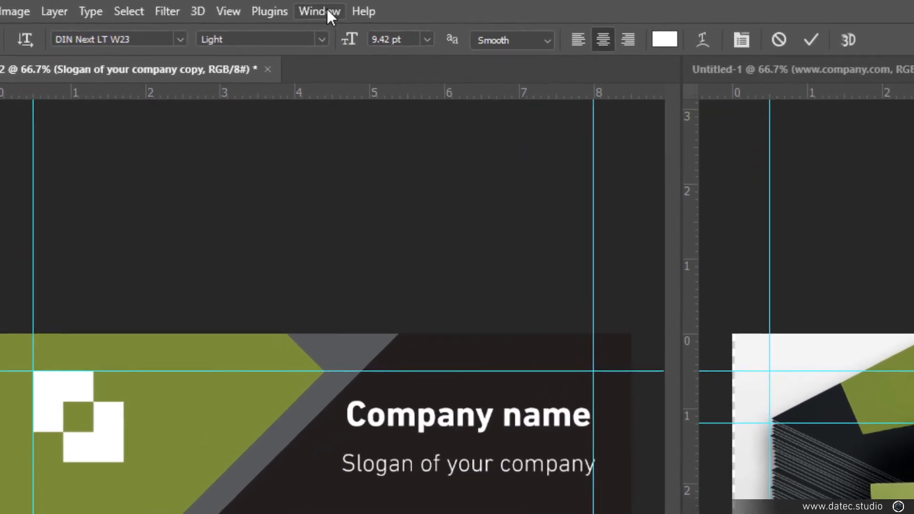
pyautogui.click(207, 5)
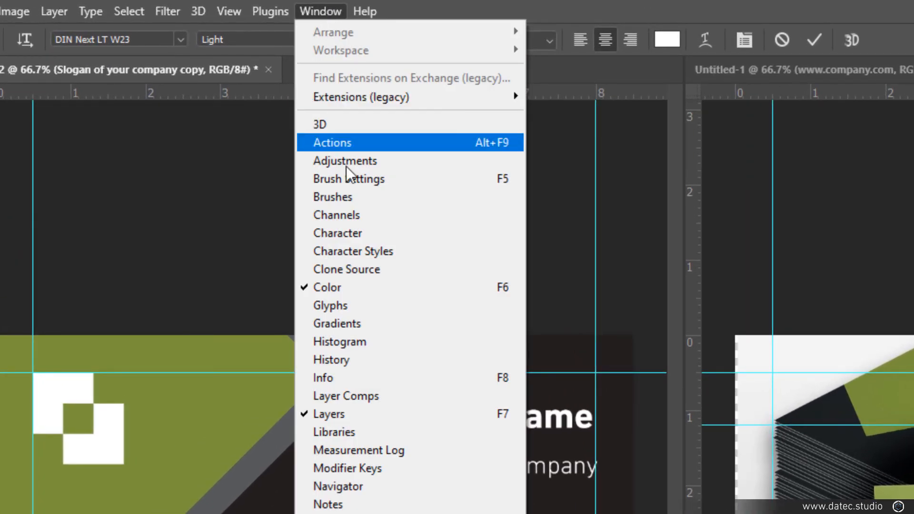
pyautogui.click(364, 233)
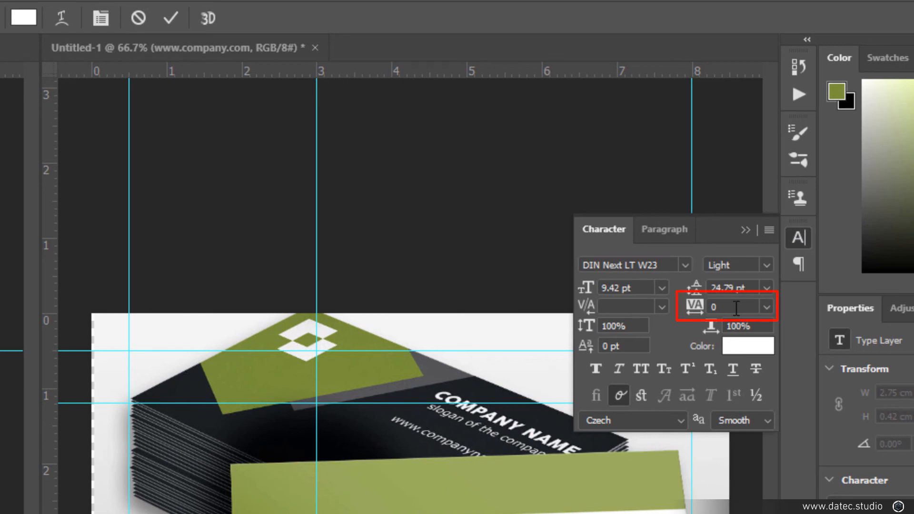
pyautogui.click(700, 307)
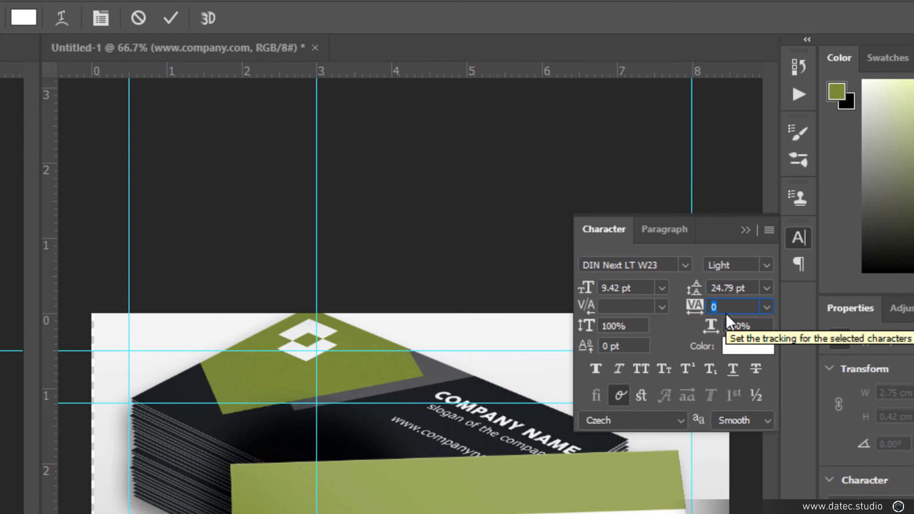
pyautogui.write('20')
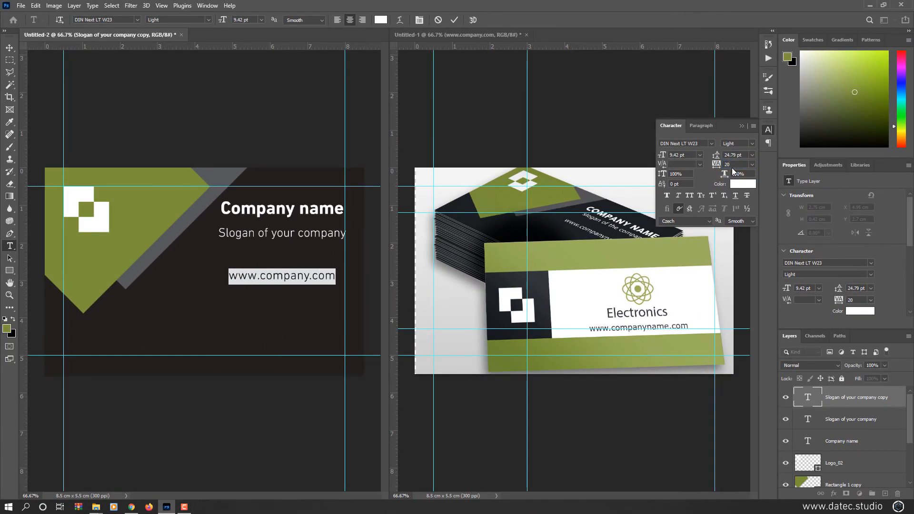
pyautogui.moveTo(719, 170); pyautogui.dragTo(719, 169)
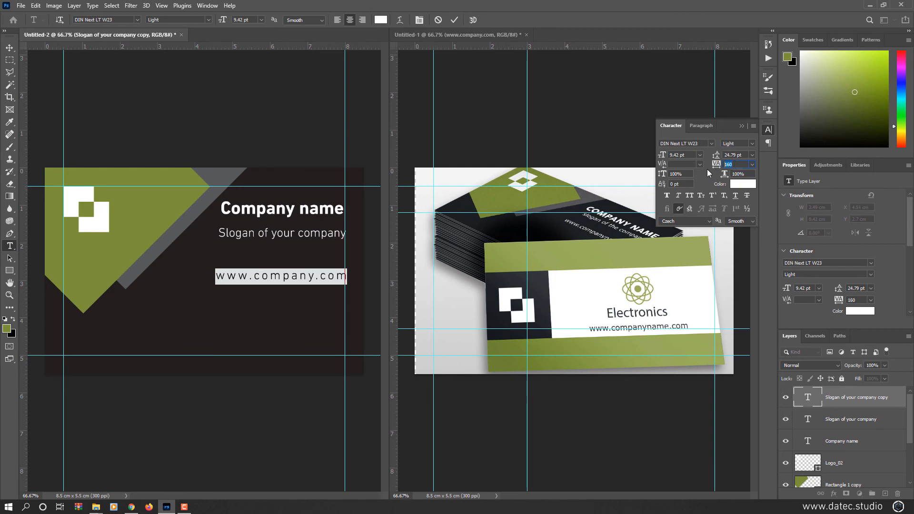
pyautogui.press('Return')
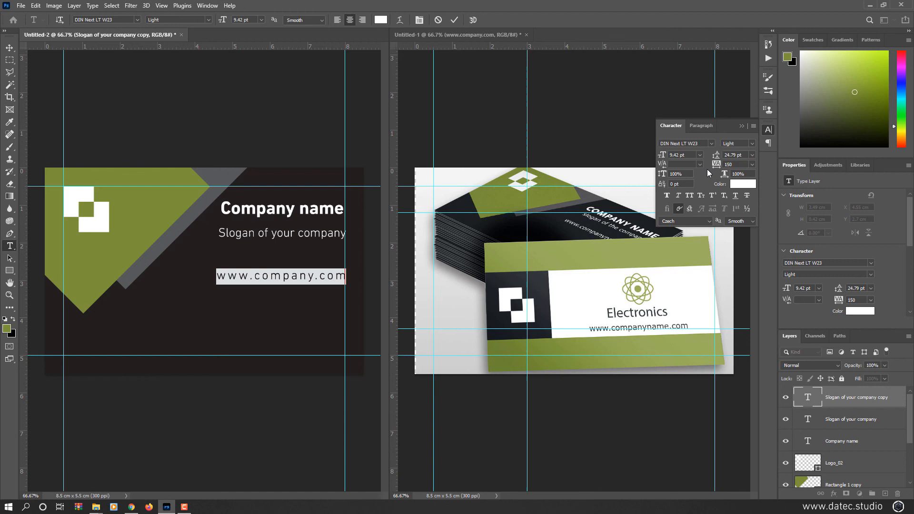
pyautogui.hotkey('ctrl', 'Return')
pyautogui.press('v')
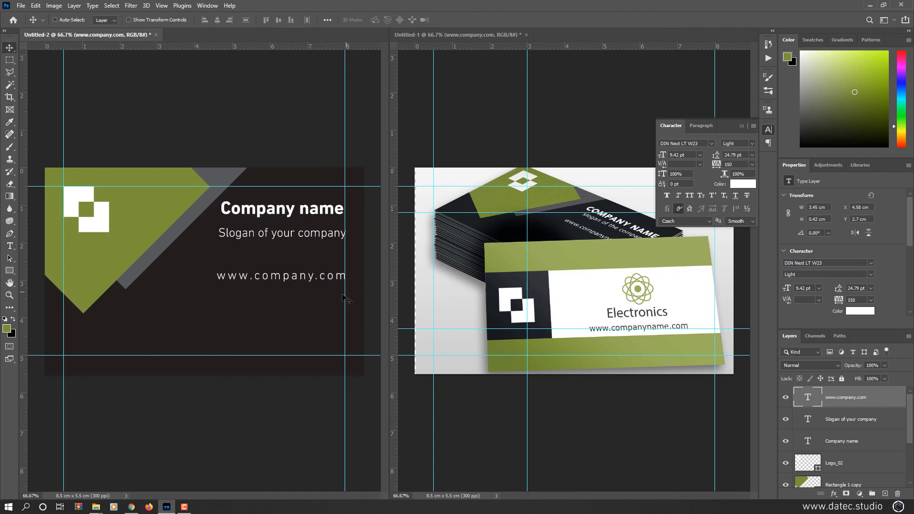
pyautogui.click(310, 379)
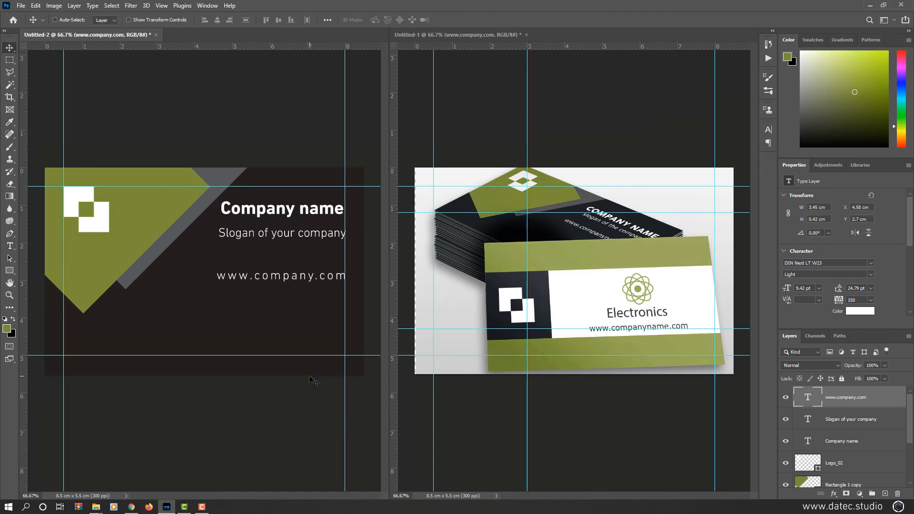
# Hide the reference photo layer in the Untitled-1 document and show all the card design layers again
pyautogui.click(698, 439)
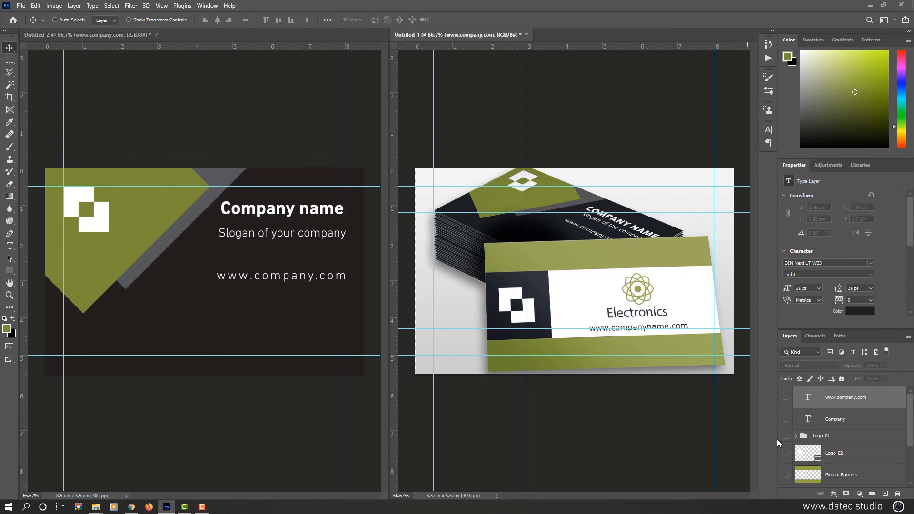
pyautogui.scroll(-2, 801, 444)
pyautogui.scroll(-1, 788, 459)
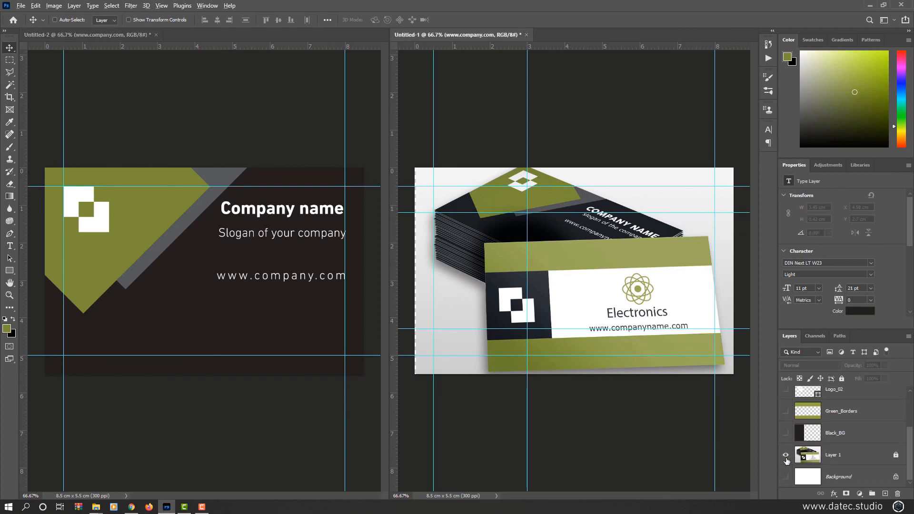
pyautogui.click(786, 455)
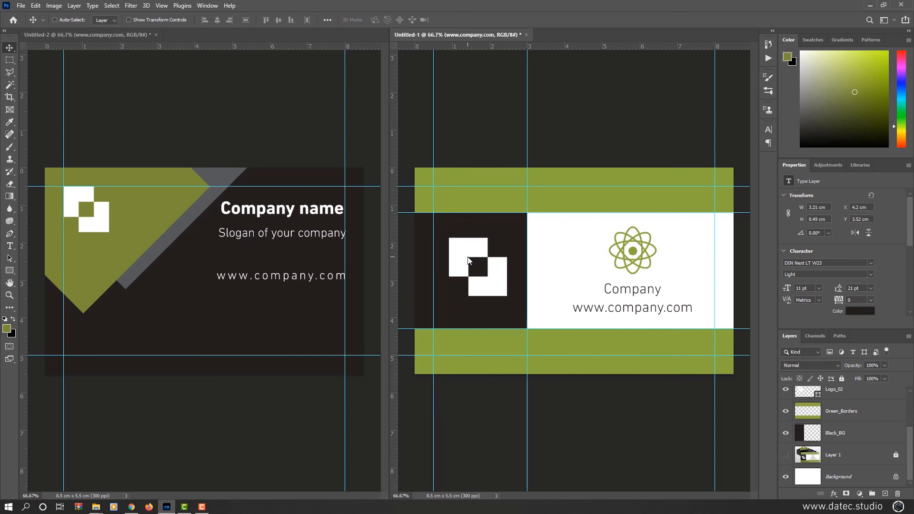
# Convert the Untitled-1 card to CMYK Color without flattening its layers, accepting the U.S. Web Coated (SWOP) v2 profile
pyautogui.click(53, 5)
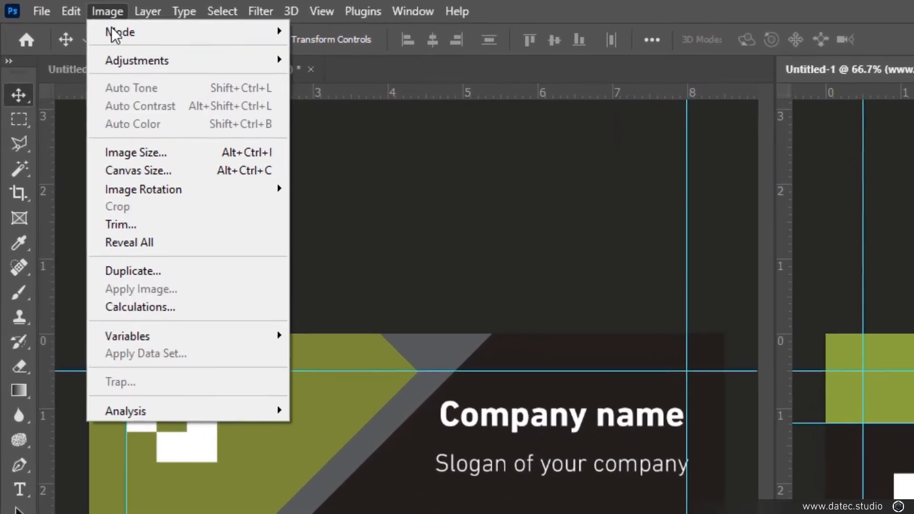
pyautogui.moveTo(58, 15)
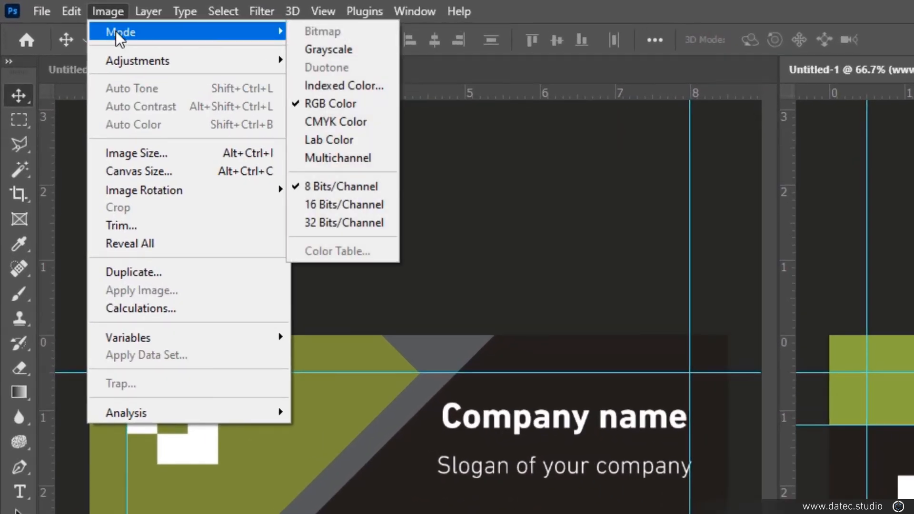
pyautogui.click(347, 122)
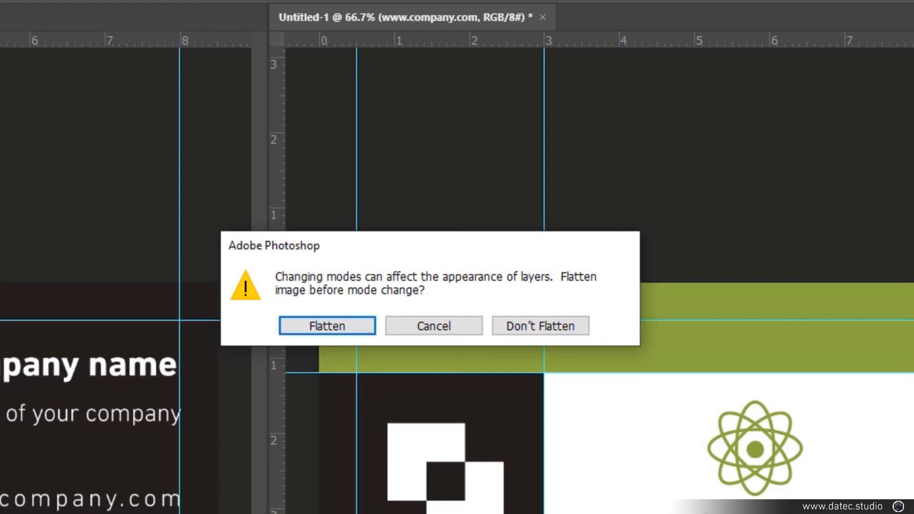
pyautogui.click(532, 327)
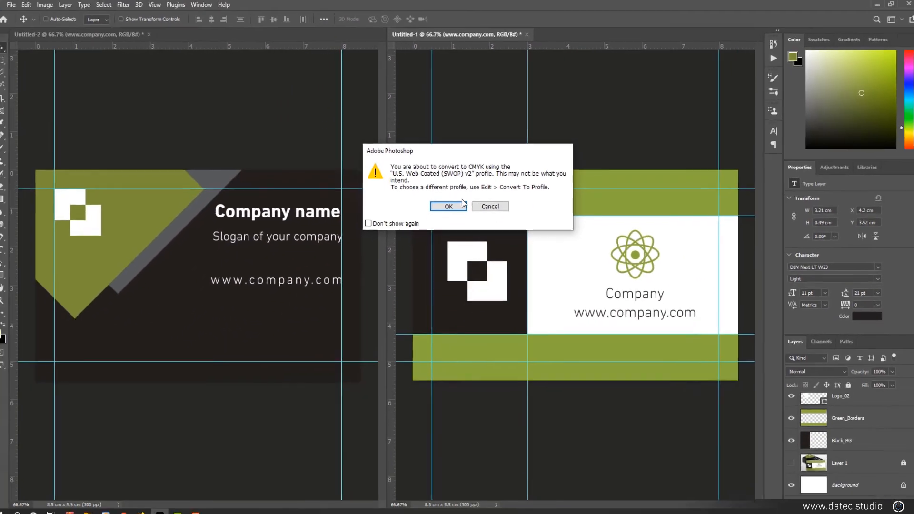
pyautogui.click(388, 351)
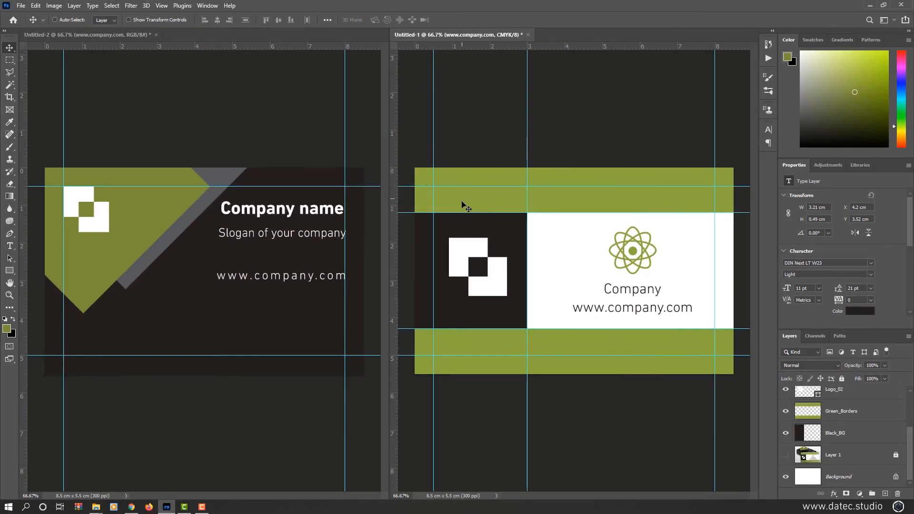
# Convert the dark Untitled-2 card to CMYK Color without flattening, accepting the same SWOP profile
pyautogui.click(301, 205)
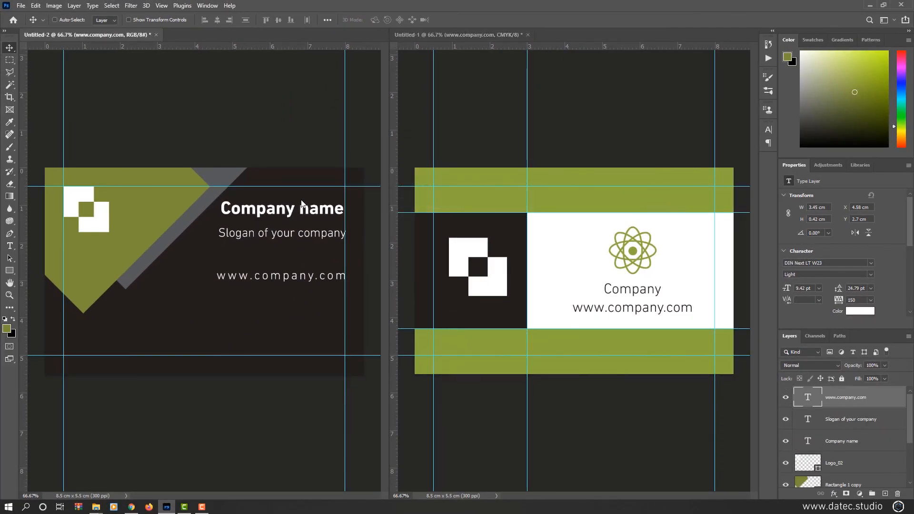
pyautogui.click(54, 6)
pyautogui.moveTo(123, 17)
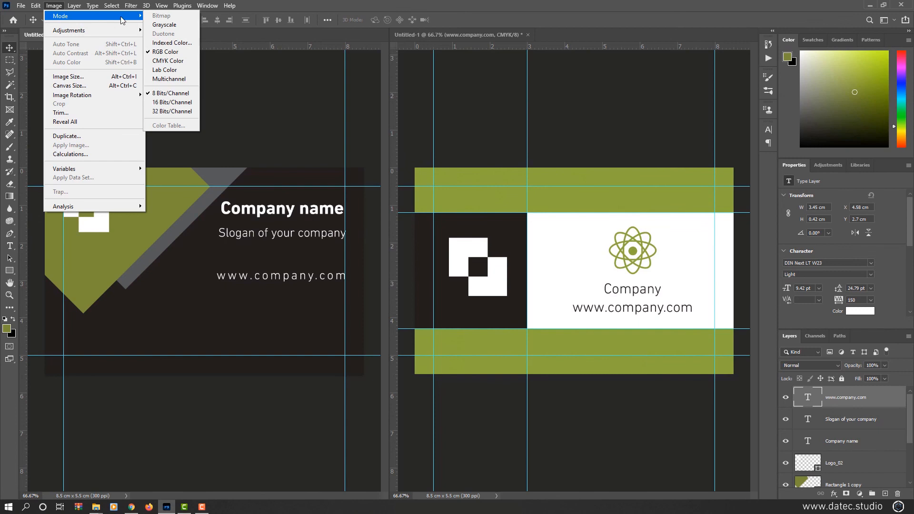
pyautogui.click(179, 60)
pyautogui.click(508, 187)
pyautogui.click(451, 204)
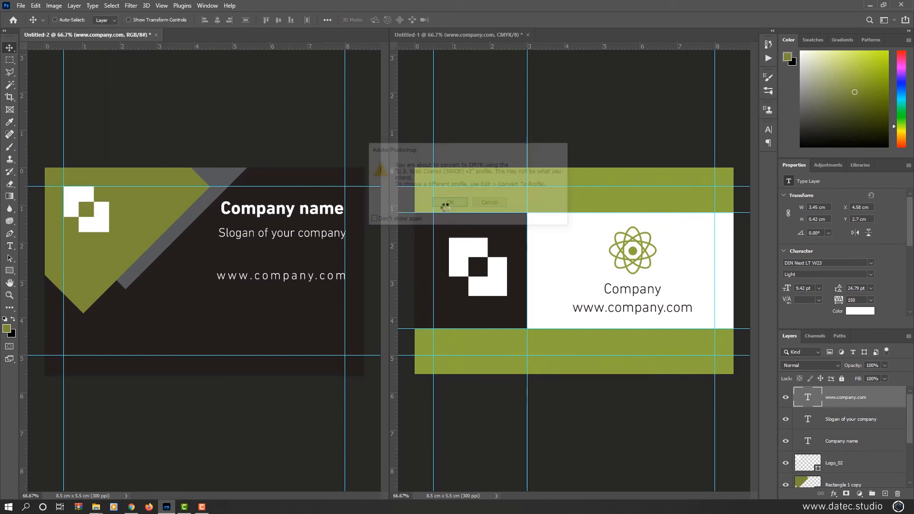
# Save the Untitled-1 card as a TIFF copy named BC_Face in the BC_01 folder, without layers and with LZW compression
pyautogui.click(480, 234)
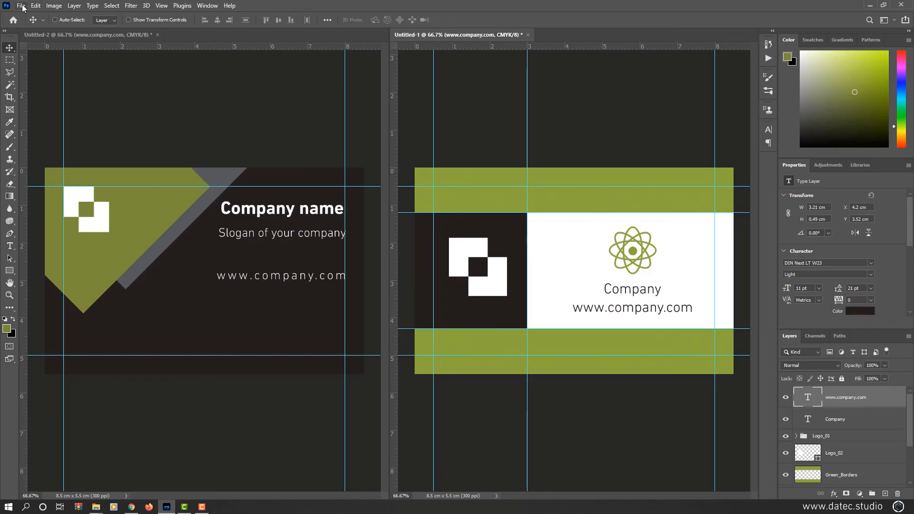
pyautogui.click(21, 6)
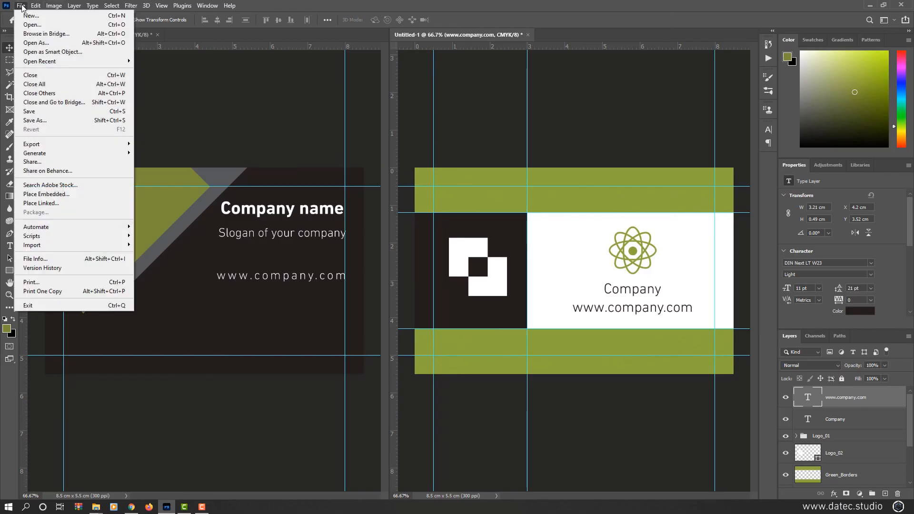
pyautogui.click(42, 122)
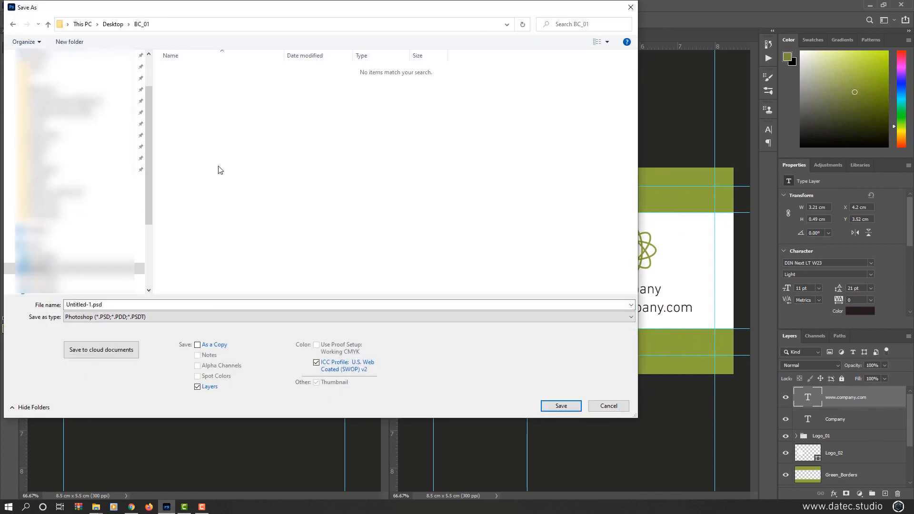
pyautogui.doubleClick(129, 305)
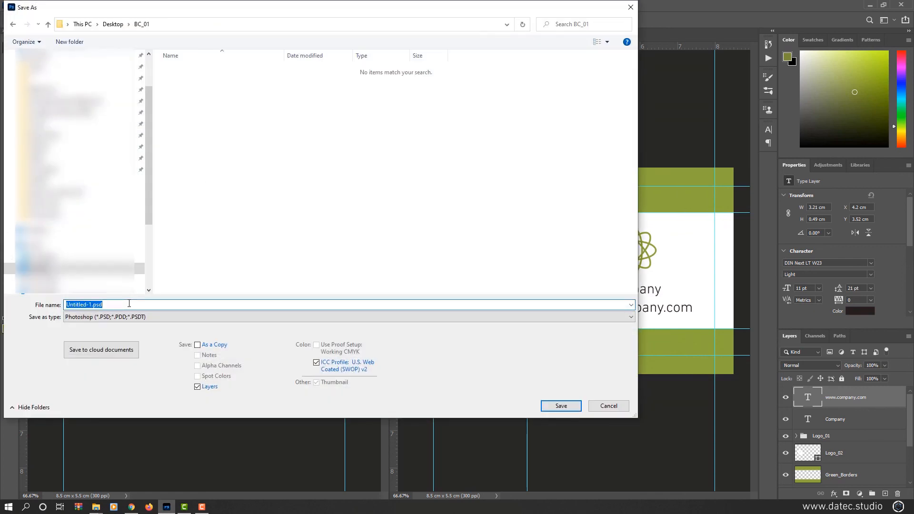
pyautogui.write('BC_Face')
pyautogui.click(160, 317)
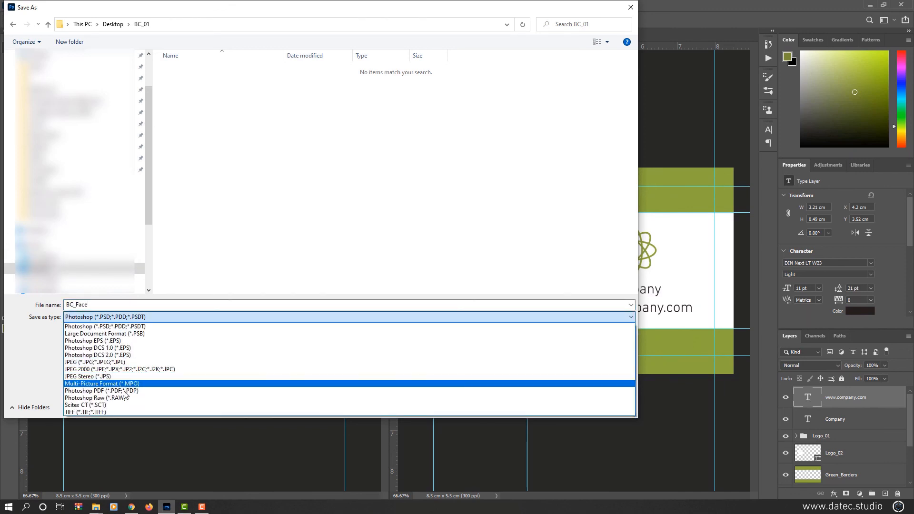
pyautogui.click(119, 412)
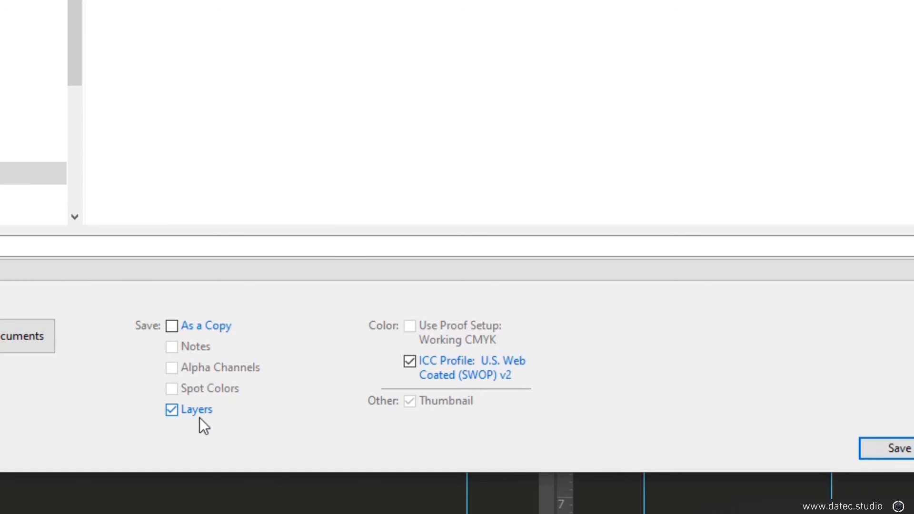
pyautogui.click(172, 412)
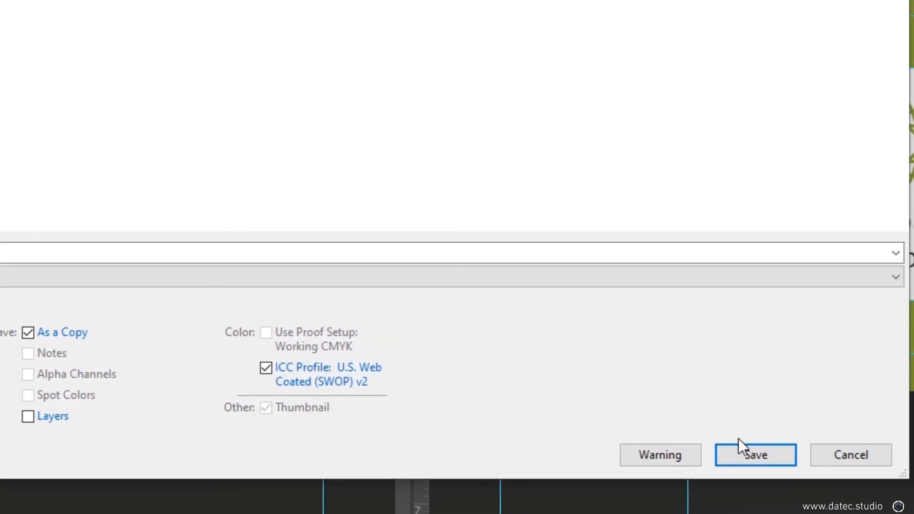
pyautogui.click(737, 451)
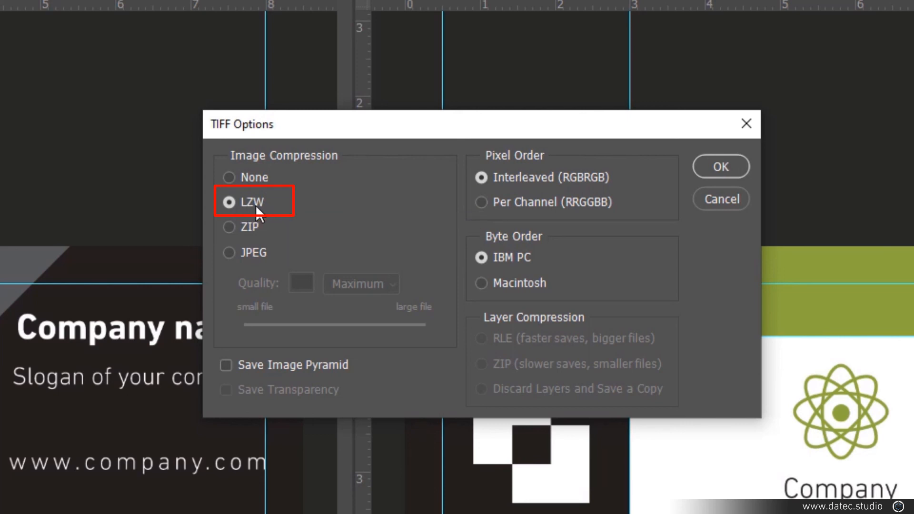
pyautogui.click(718, 167)
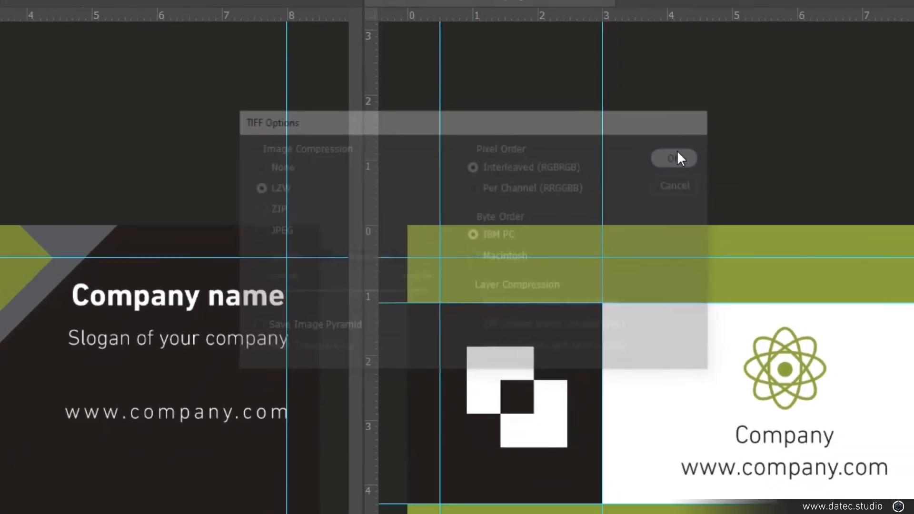
# Save the dark Untitled-2 card as a TIFF named BC_Back in the BC_01 folder, without layers and with LZW compression
pyautogui.click(305, 133)
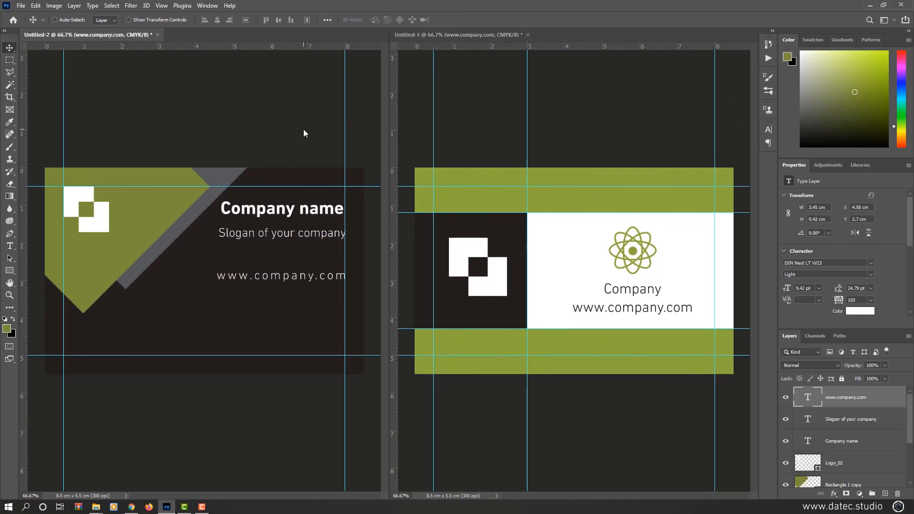
pyautogui.click(21, 6)
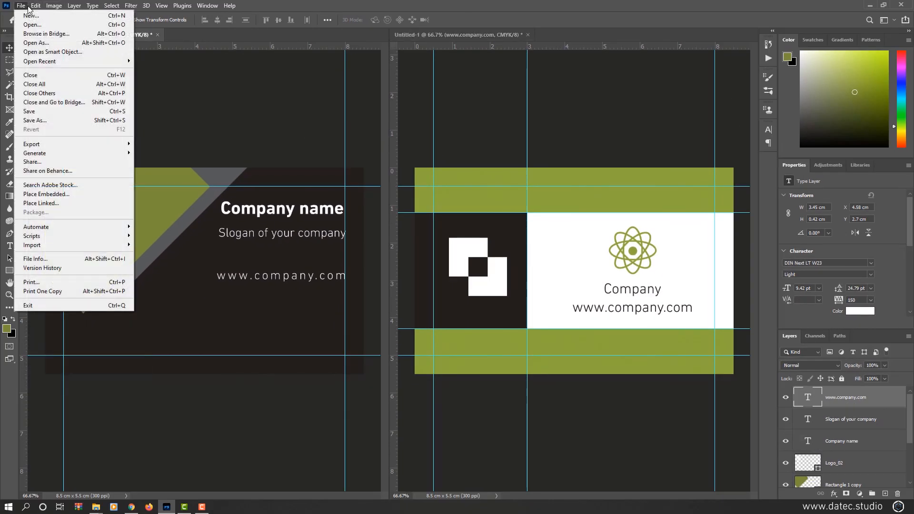
pyautogui.click(39, 111)
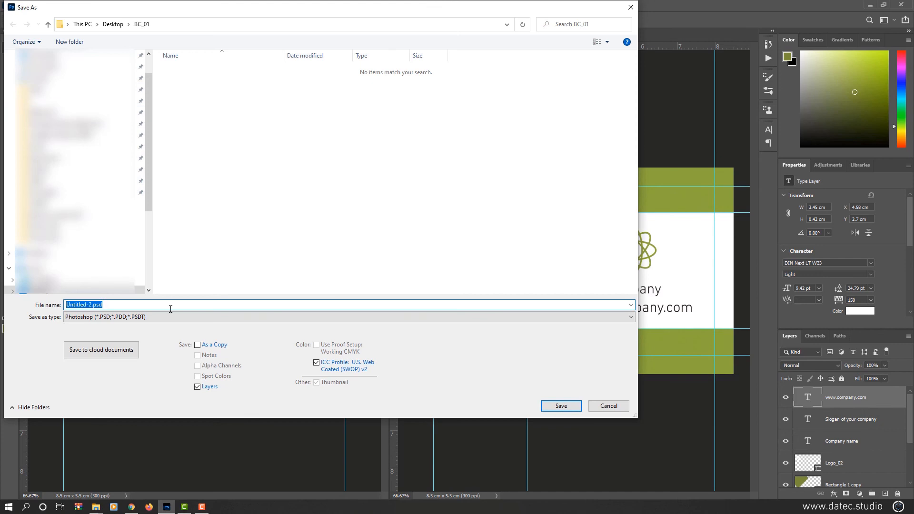
pyautogui.write('B')
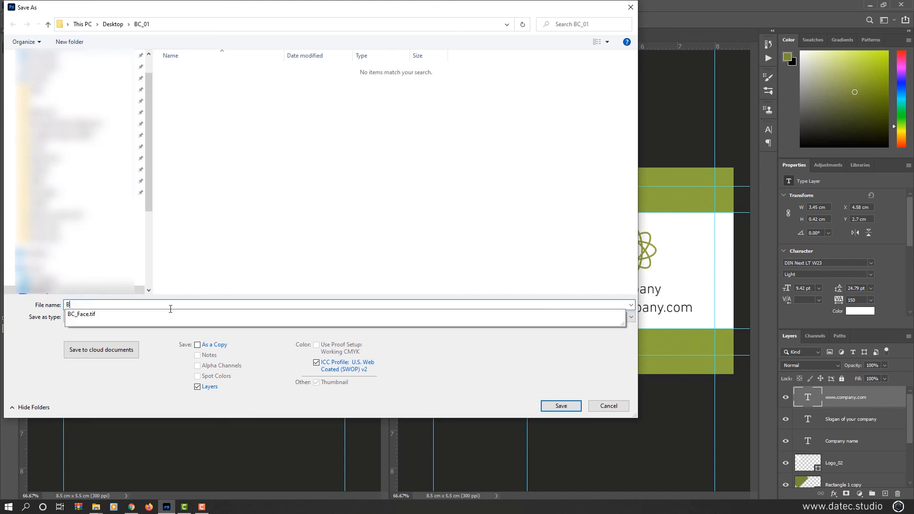
pyautogui.write('C_Back')
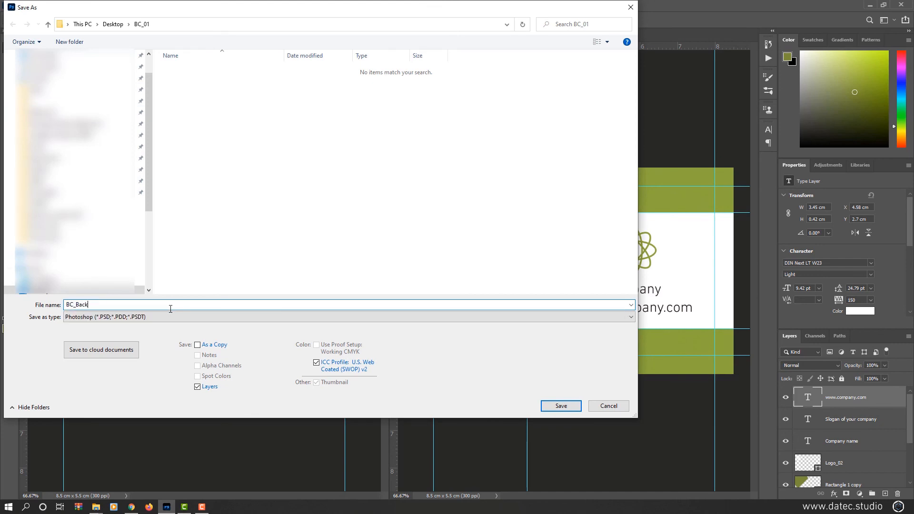
pyautogui.click(168, 317)
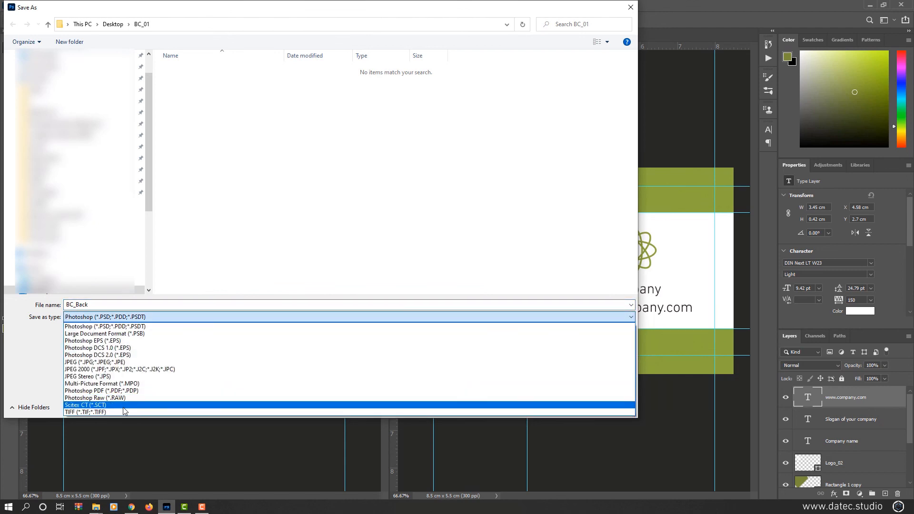
pyautogui.click(123, 411)
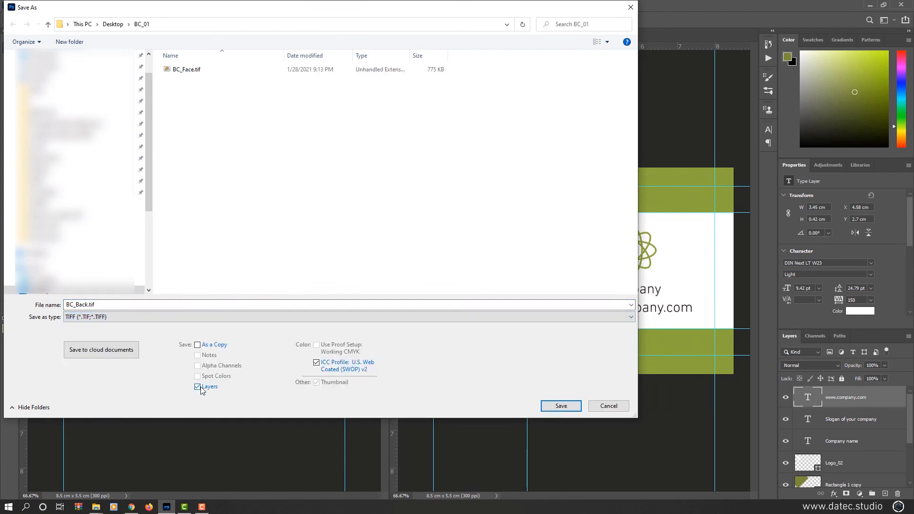
pyautogui.click(555, 406)
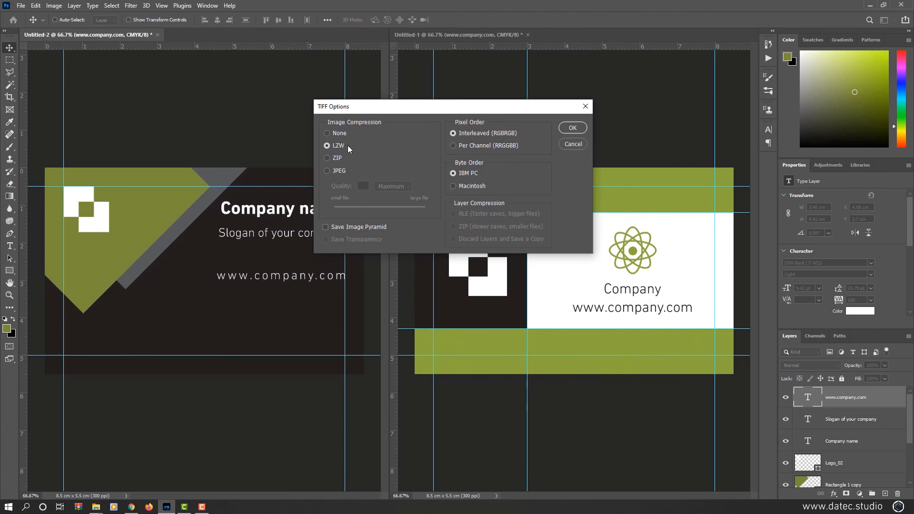
pyautogui.click(573, 128)
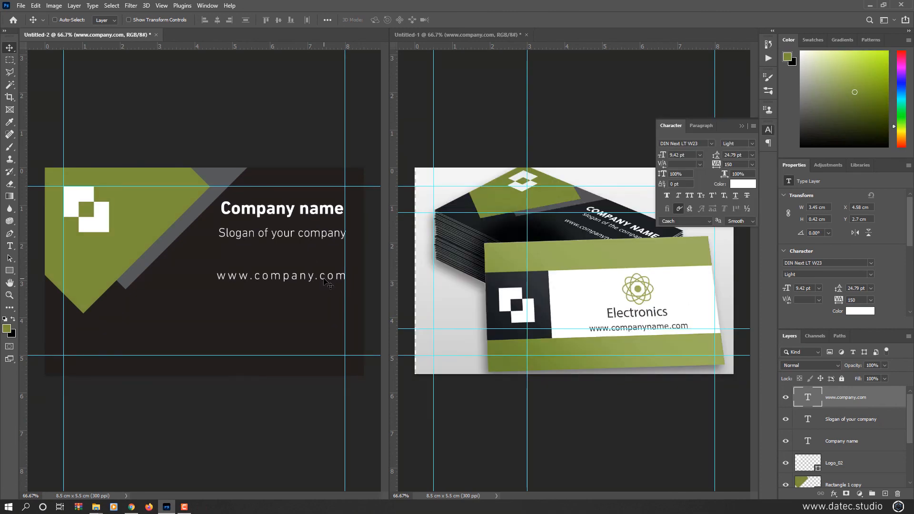